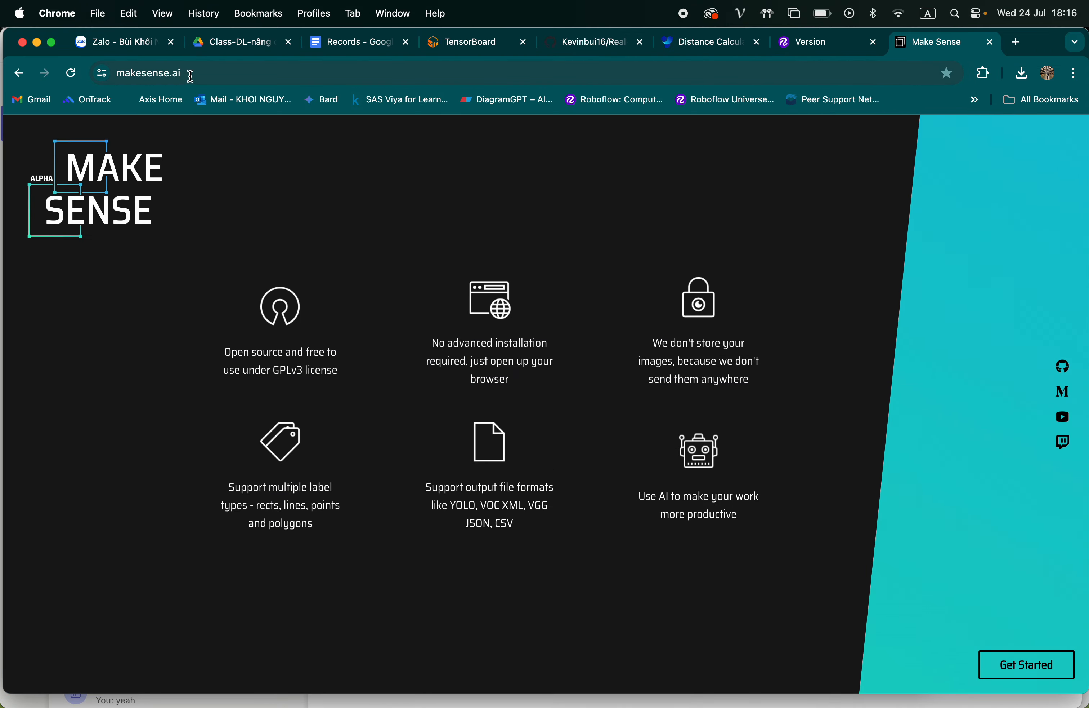
Get started in Make Sense to reach the page for loading images
click(118, 75)
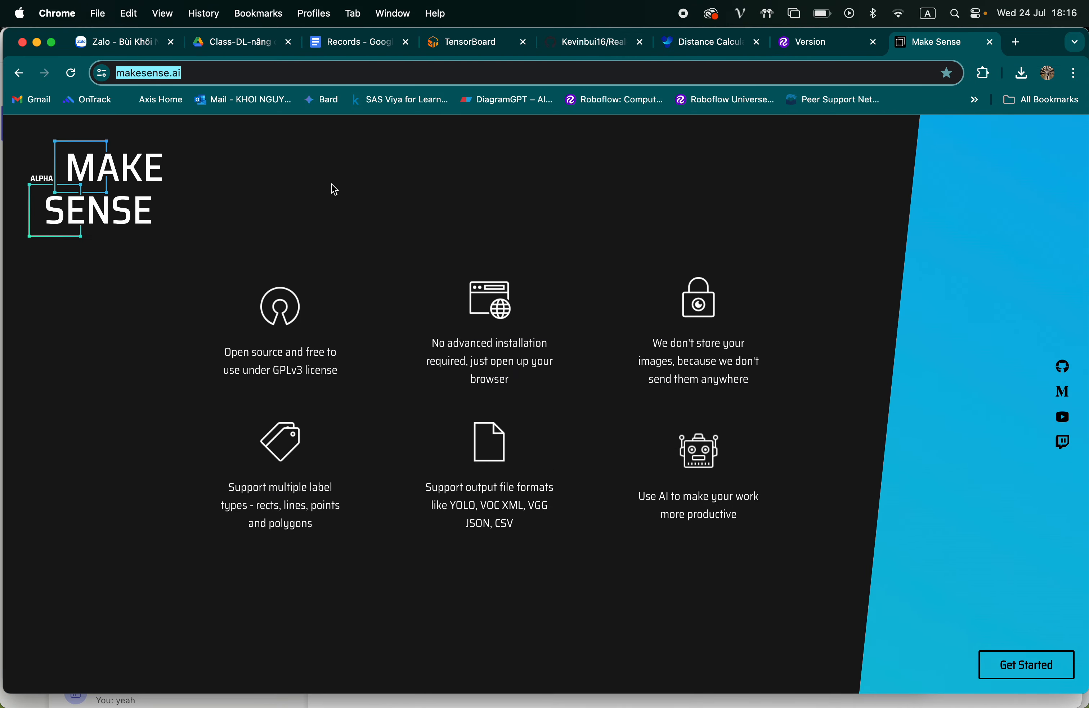
click(1025, 665)
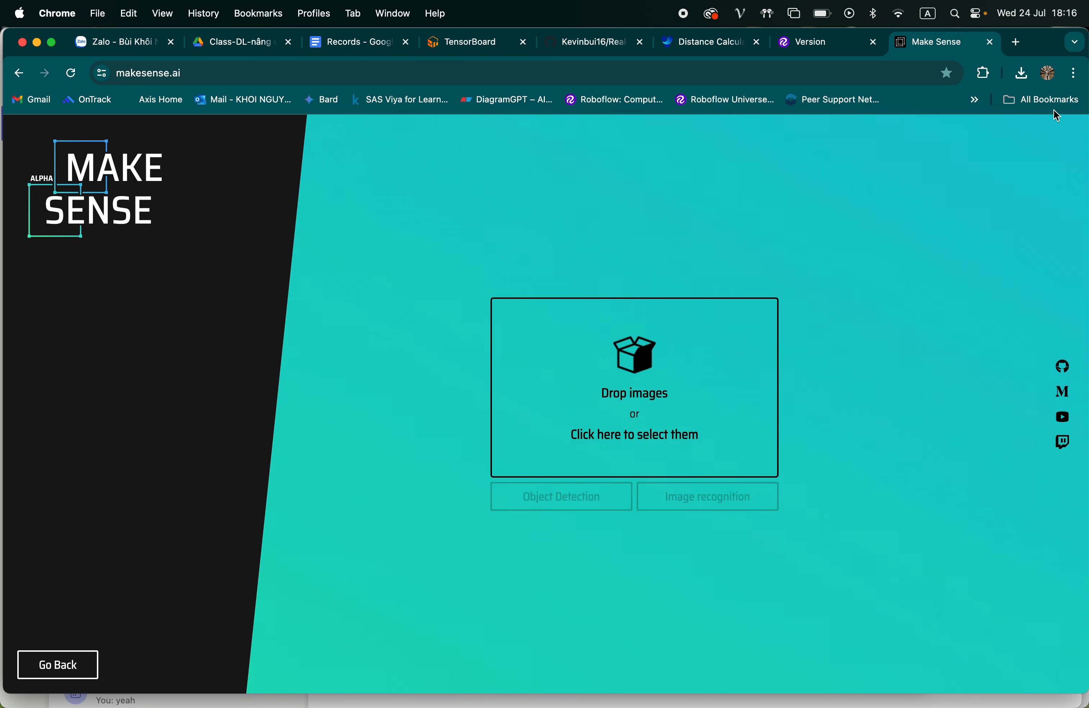
Search the web for "vehicle bicycle model" in a new browser tab
click(1017, 42)
text(i)
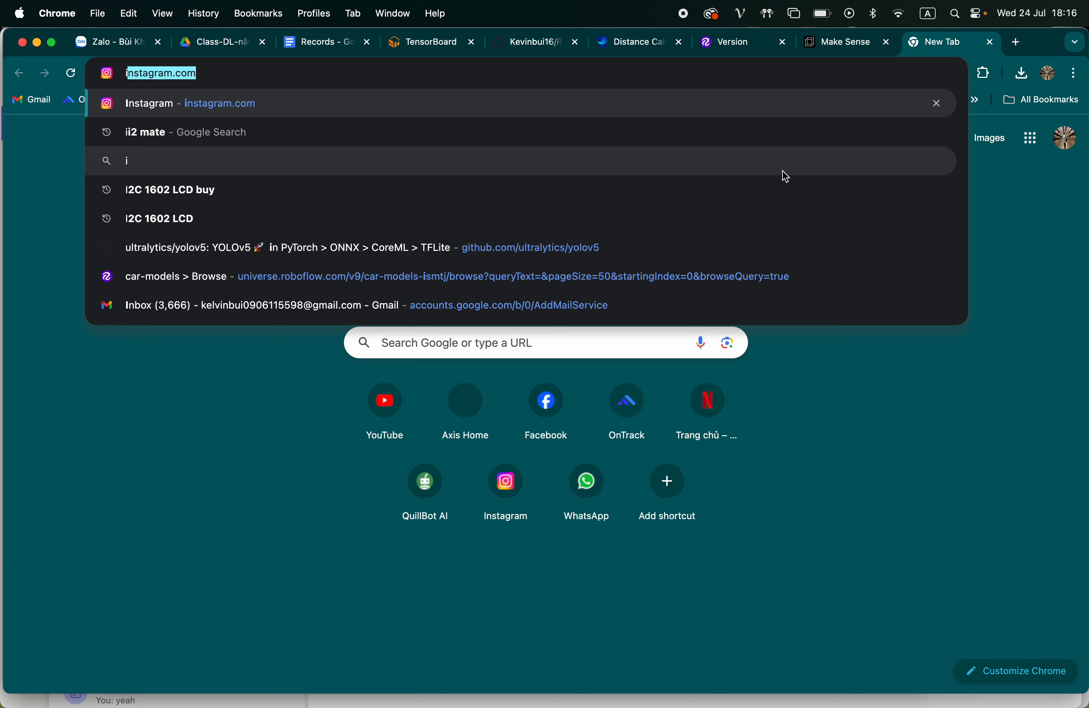
key(BackSpace)
key(BackSpace)
text(ve)
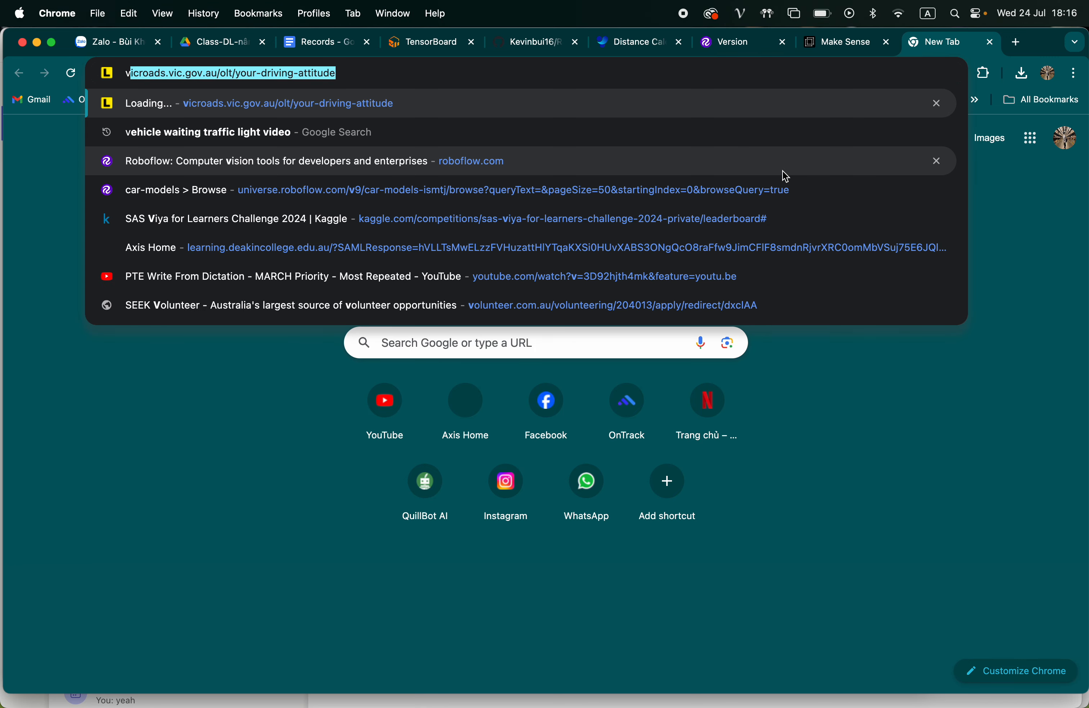
text(hicle)
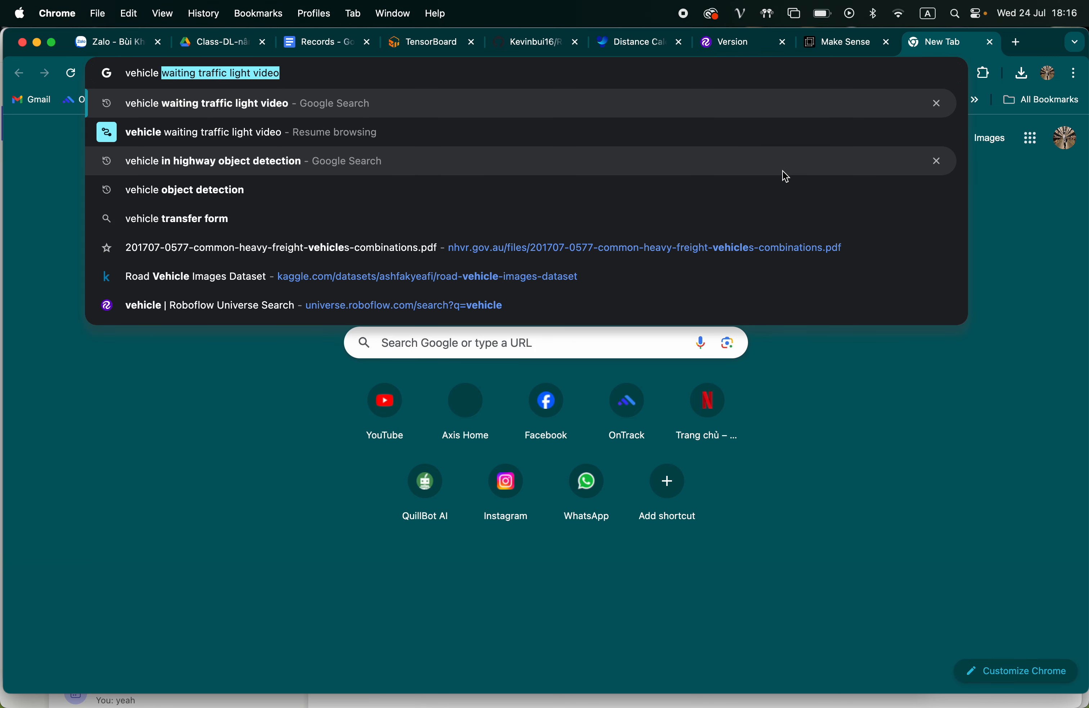
text( ca)
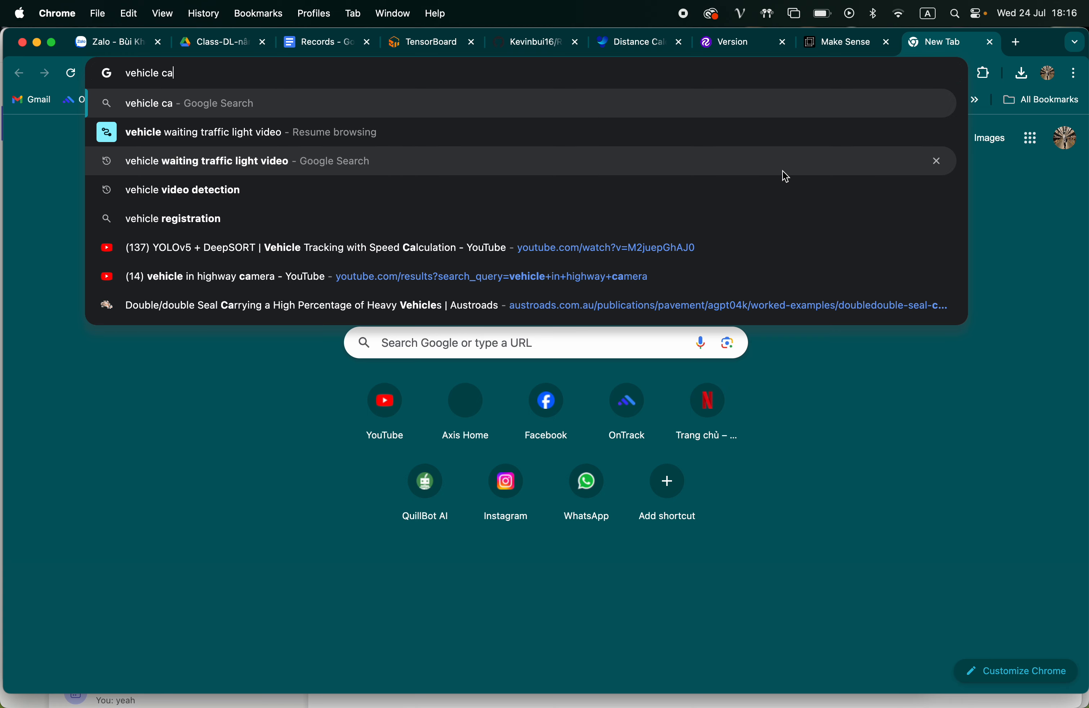
key(BackSpace)
key(BackSpace)
text(bicycle model)
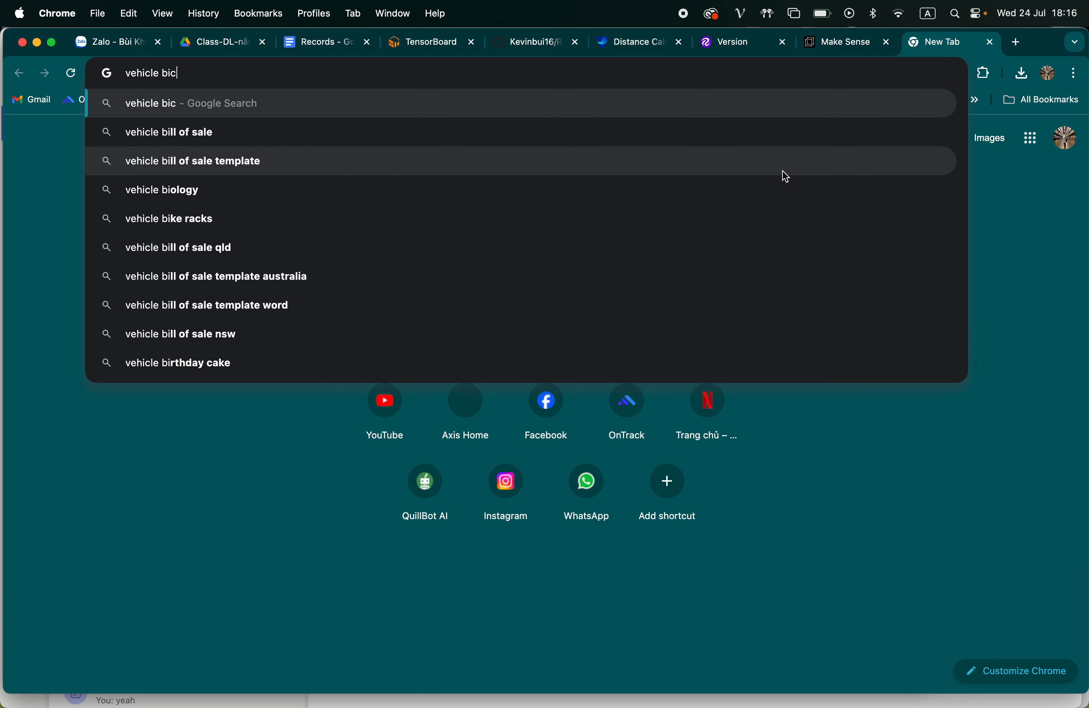
key(Return)
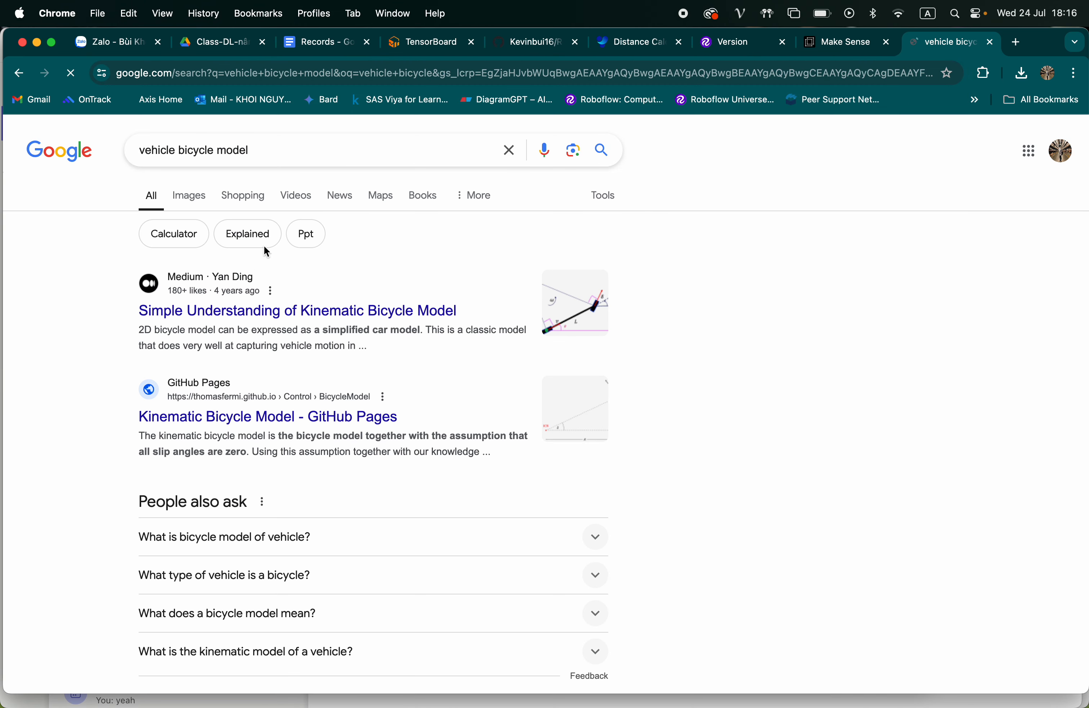
Show image results and shorten the search to "vehicle bicycle"
click(193, 197)
drag(252, 151, 219, 150)
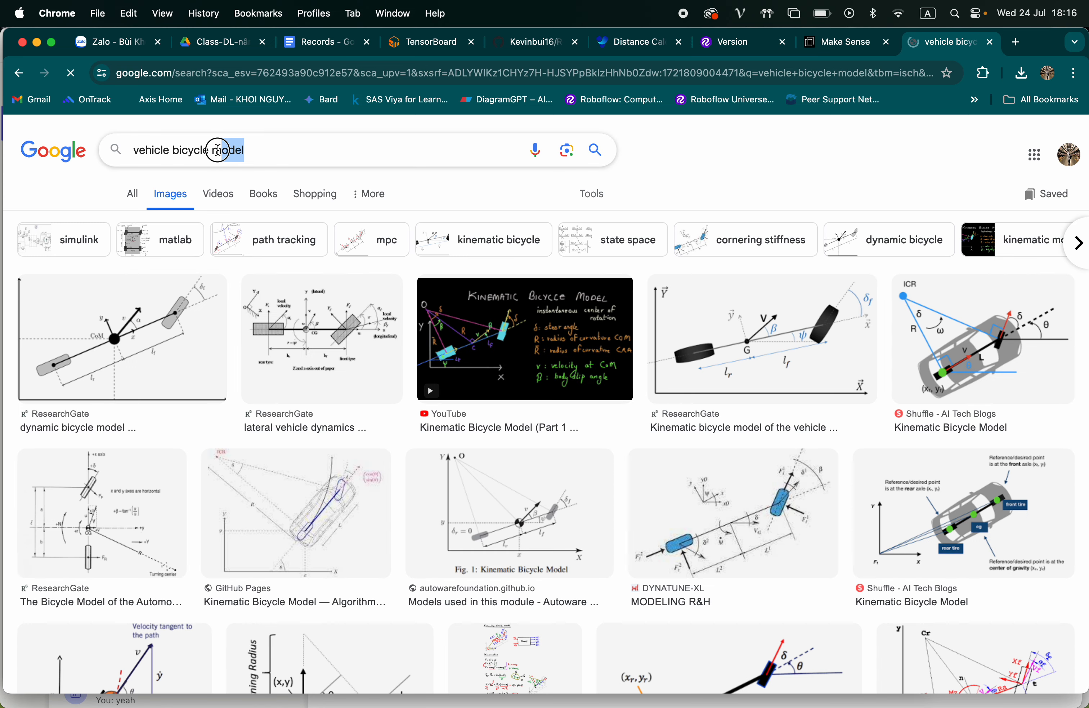
key(BackSpace)
key(BackSpace)
key(Return)
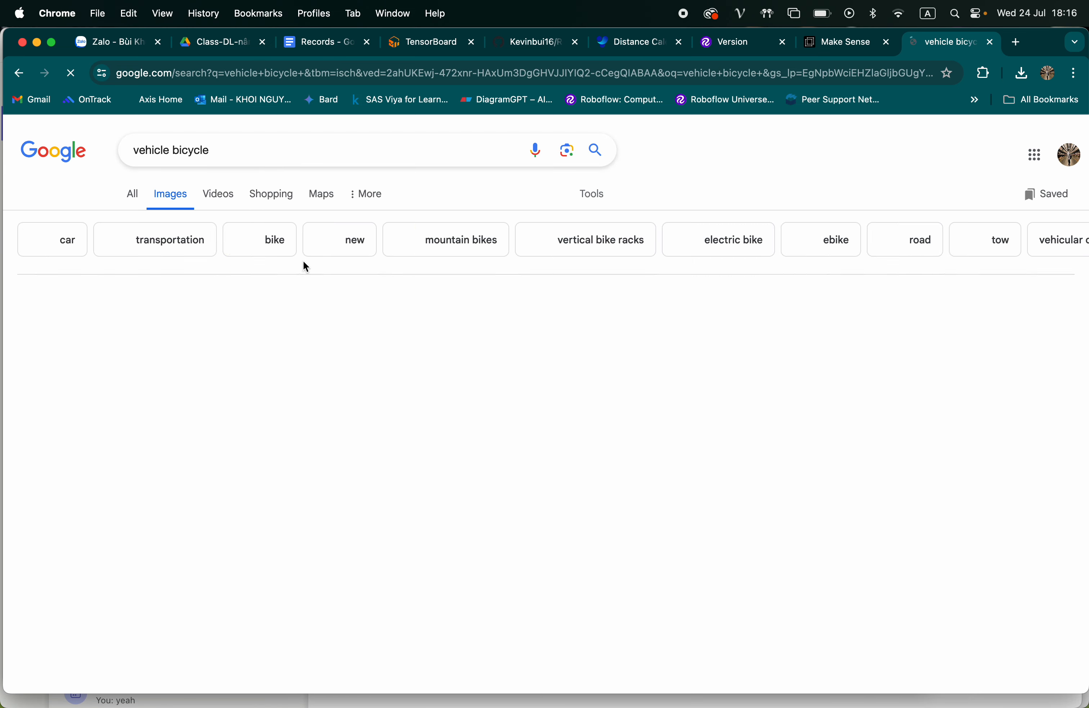
Save the wide RACV photo of bikes on a car roof to the Desktop as image and show it in its folder
scroll(311, 285, down, 1)
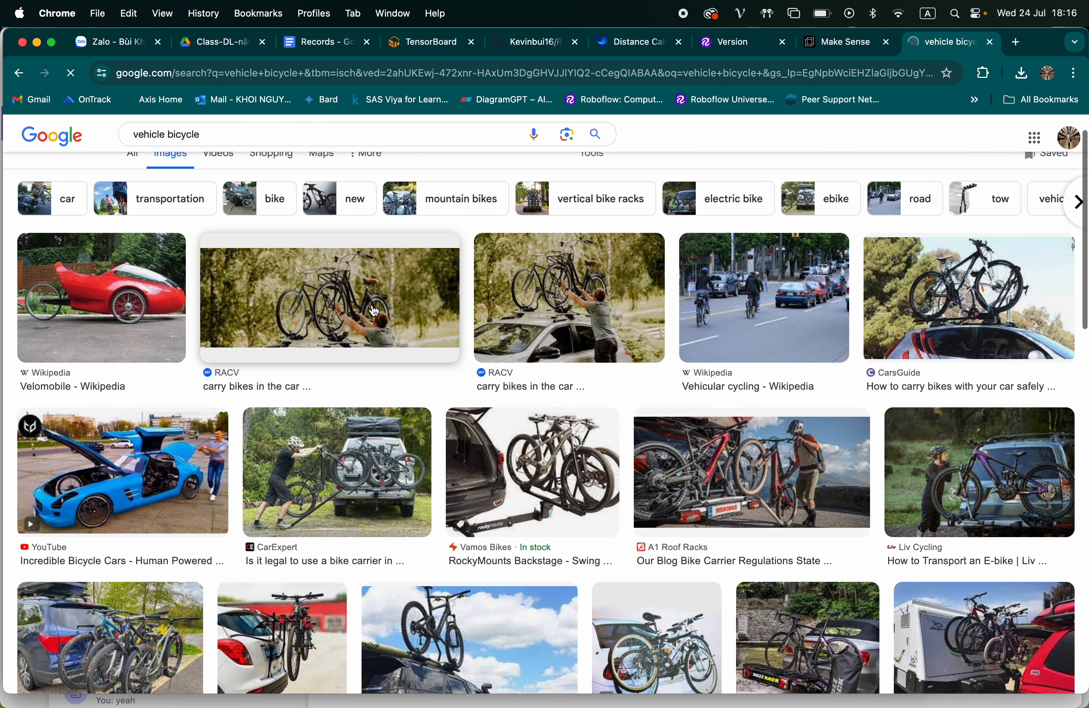
click(314, 300)
right_click(760, 258)
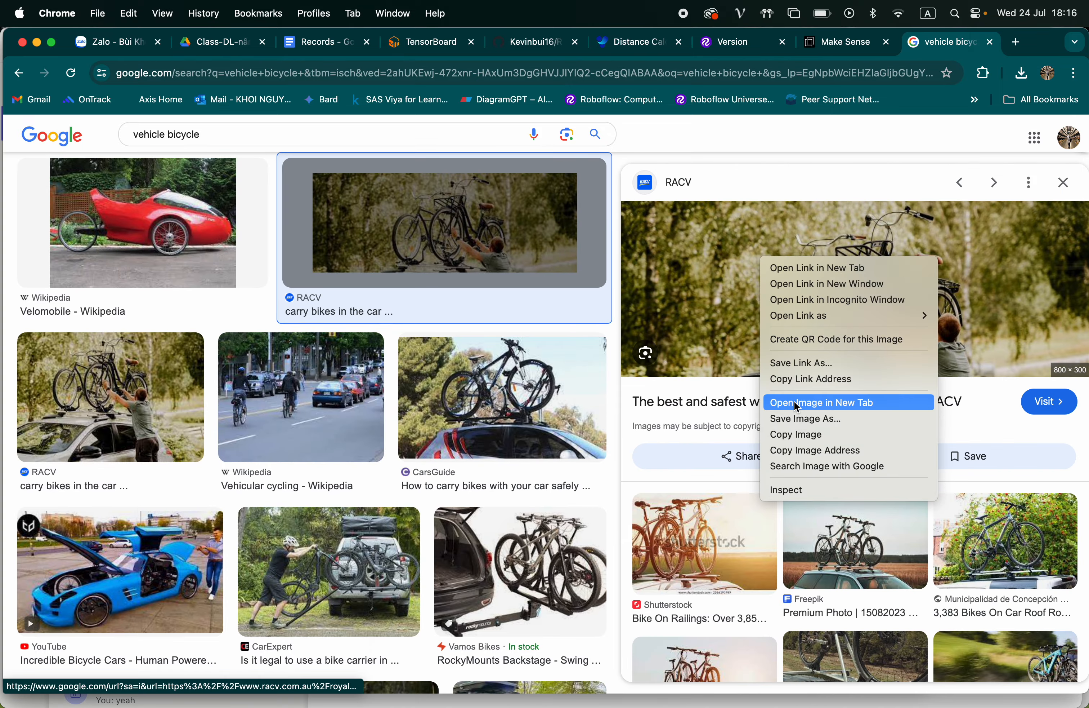
click(802, 418)
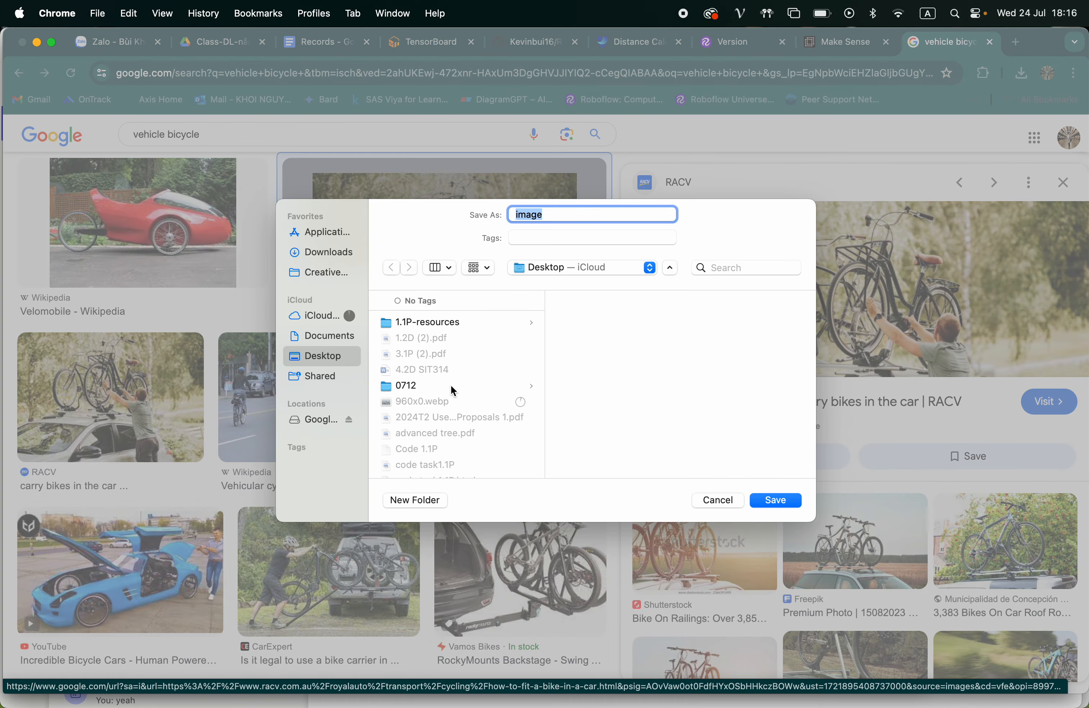
scroll(454, 391, down, 5)
click(777, 500)
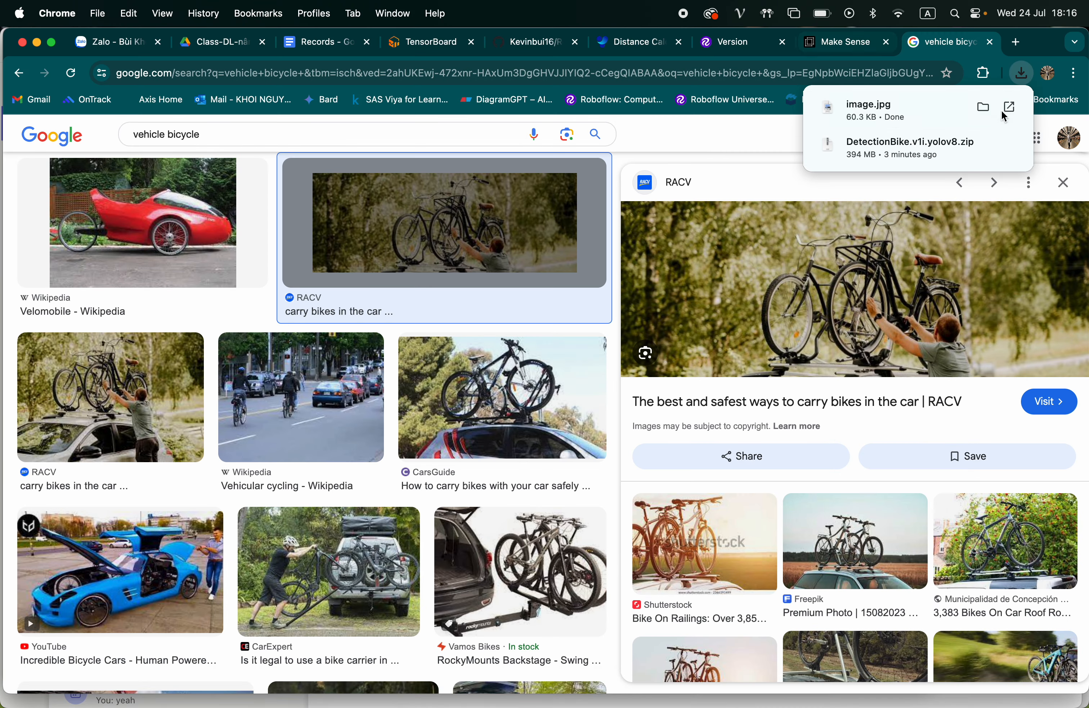
click(983, 107)
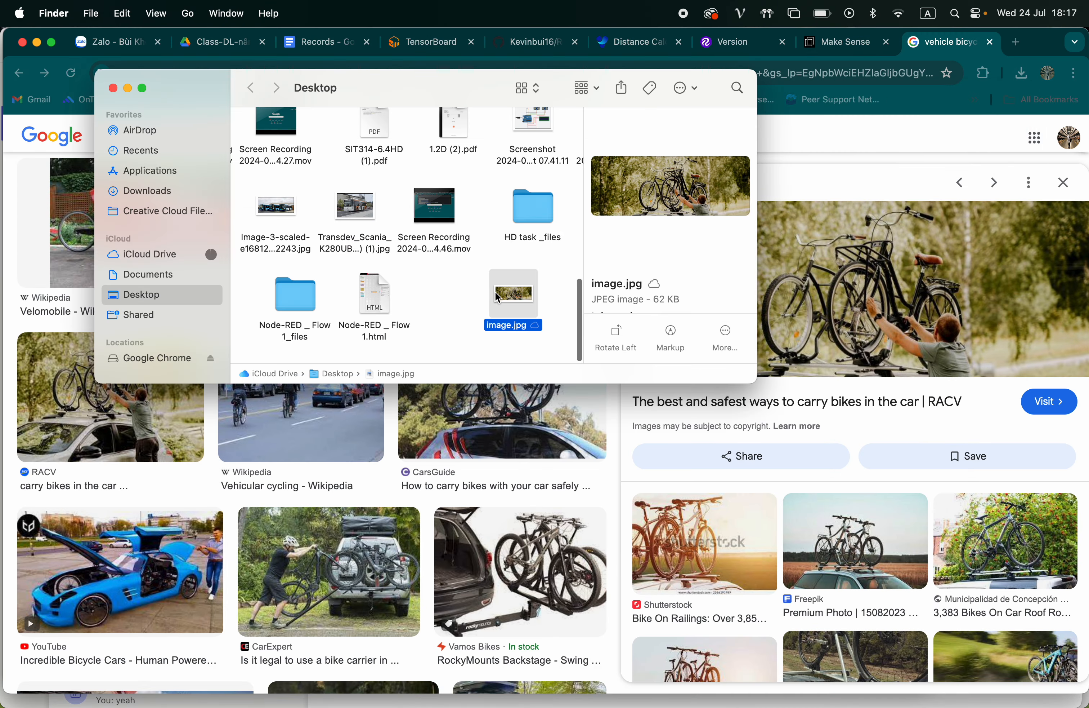
Return to Make Sense and choose 960x0.webp and image.jpg from the Desktop as the images to load
click(640, 392)
click(815, 49)
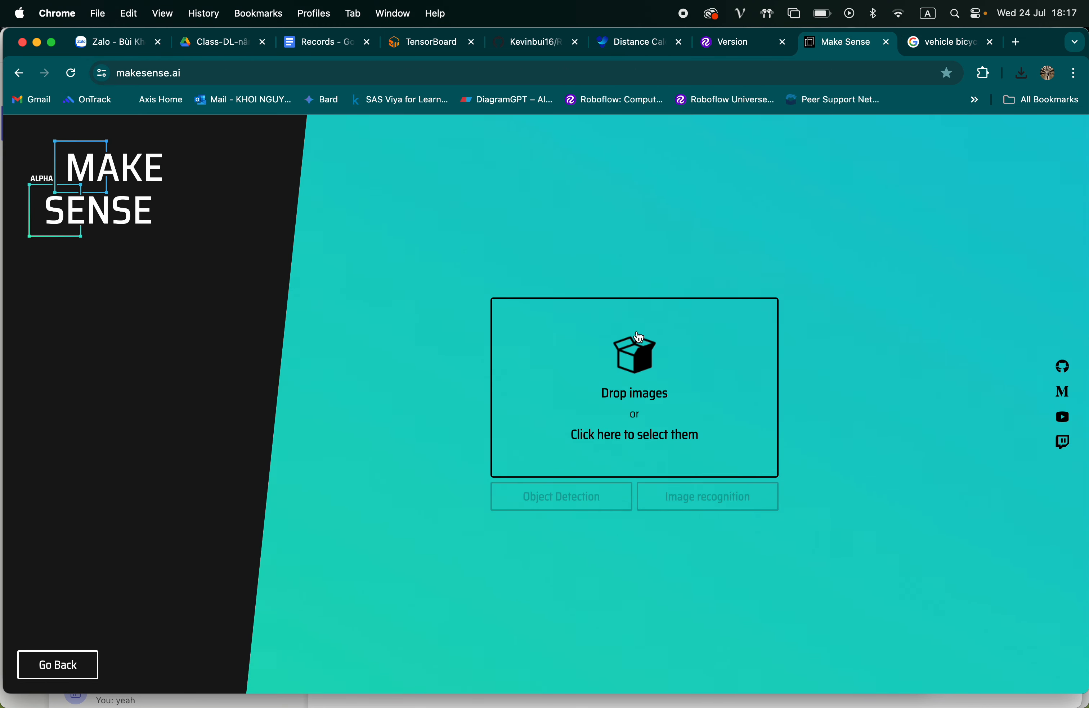
click(625, 363)
scroll(276, 365, down, 3)
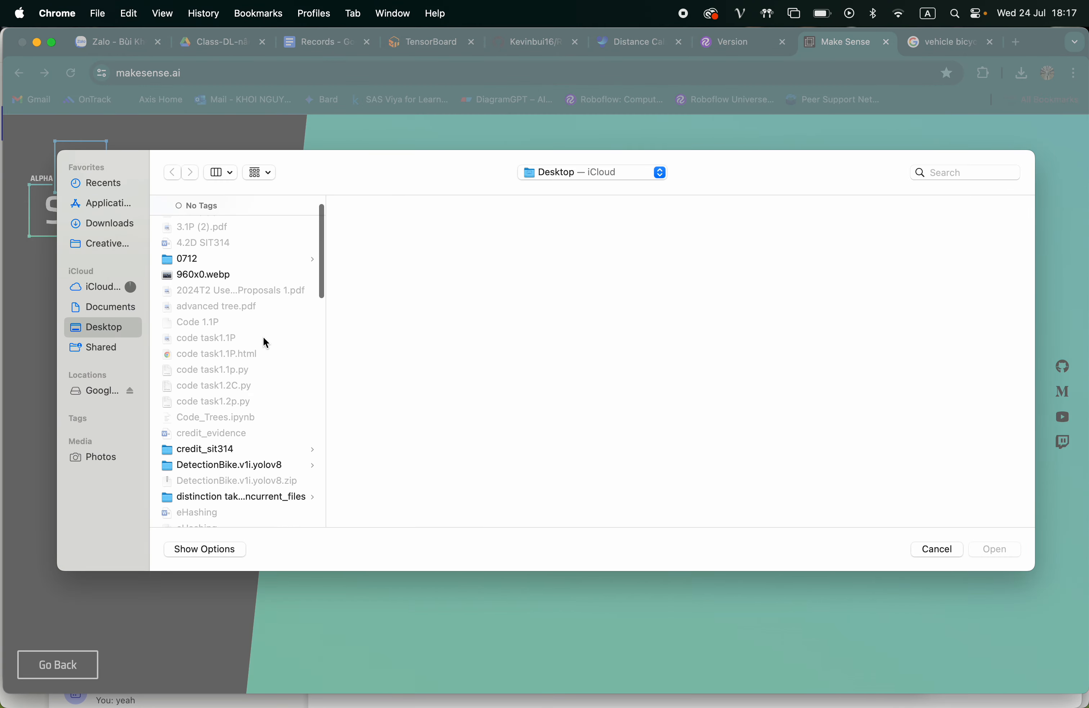
click(218, 276)
scroll(270, 354, down, 10)
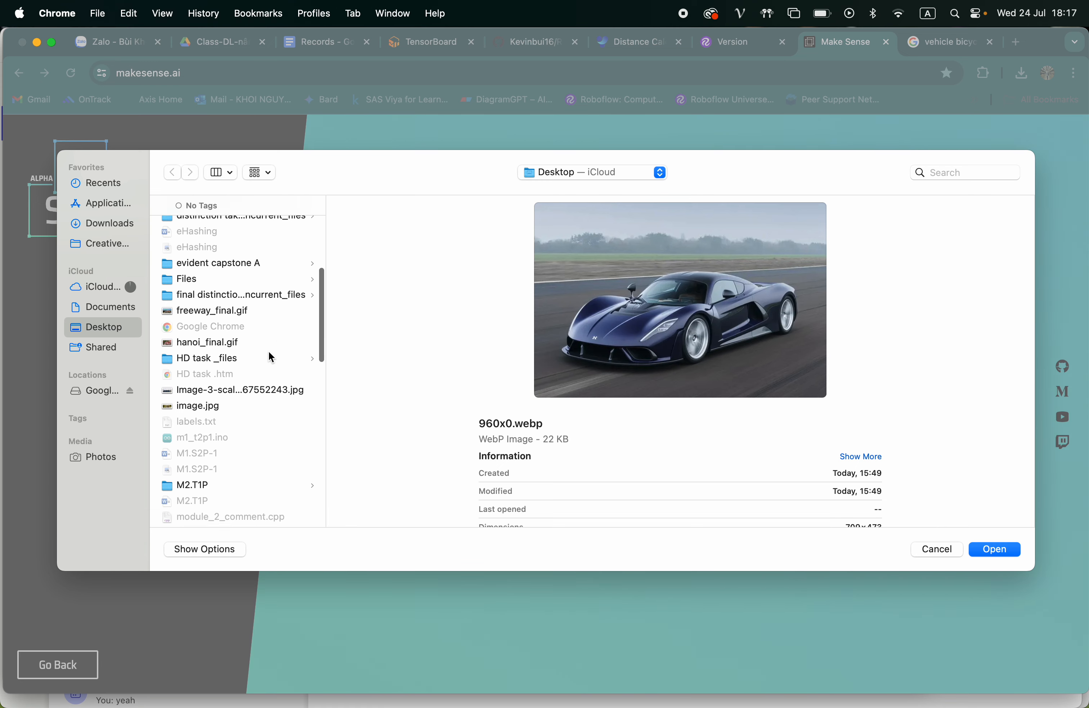
scroll(248, 320, up, 1)
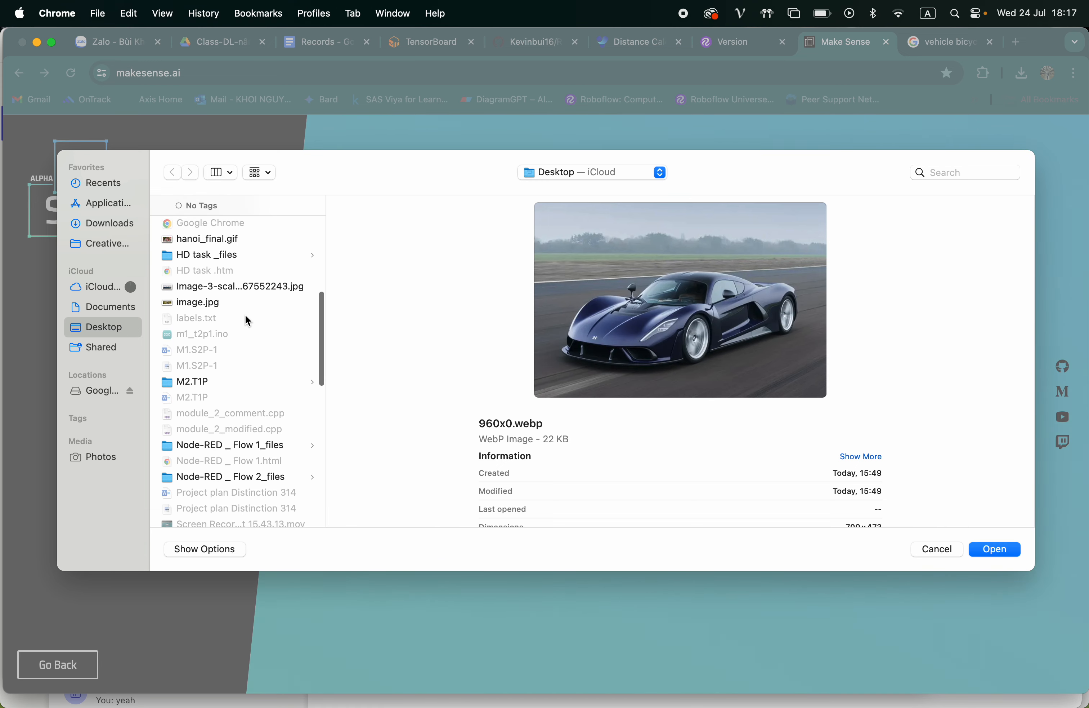
click(221, 306)
scroll(238, 312, up, 10)
scroll(238, 314, up, 3)
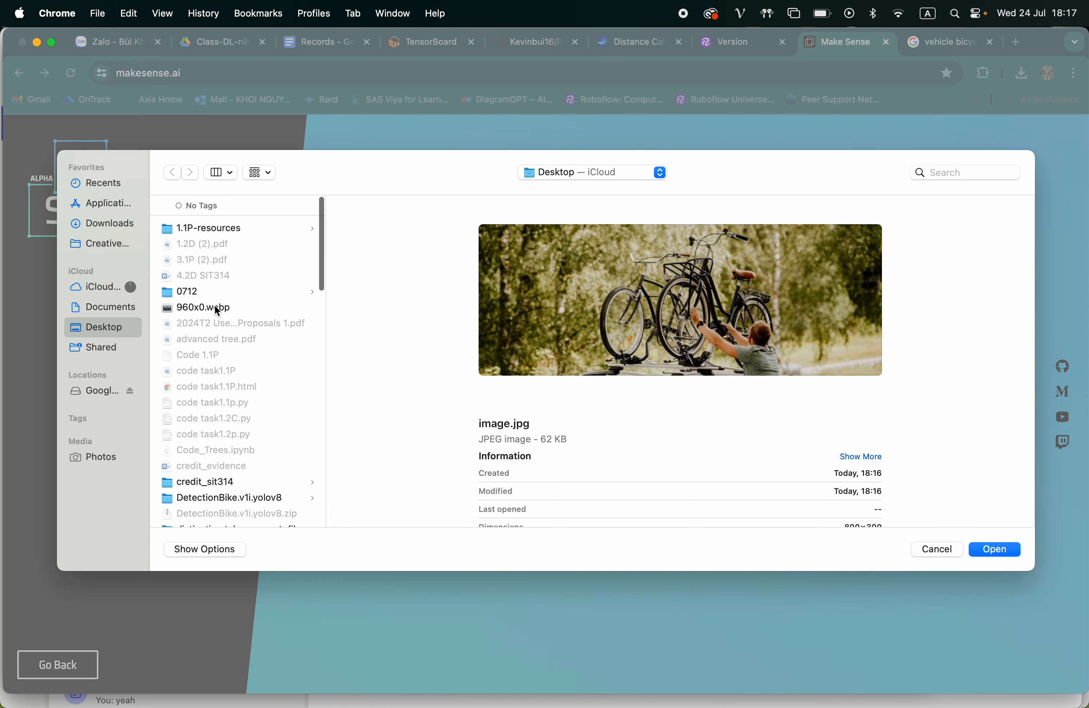
super+click(213, 305)
Add the bus photo Transdev_Scania_K280UB_(cropped) (1).jpg to the selection and load the three images
scroll(254, 376, down, 10)
scroll(253, 375, down, 15)
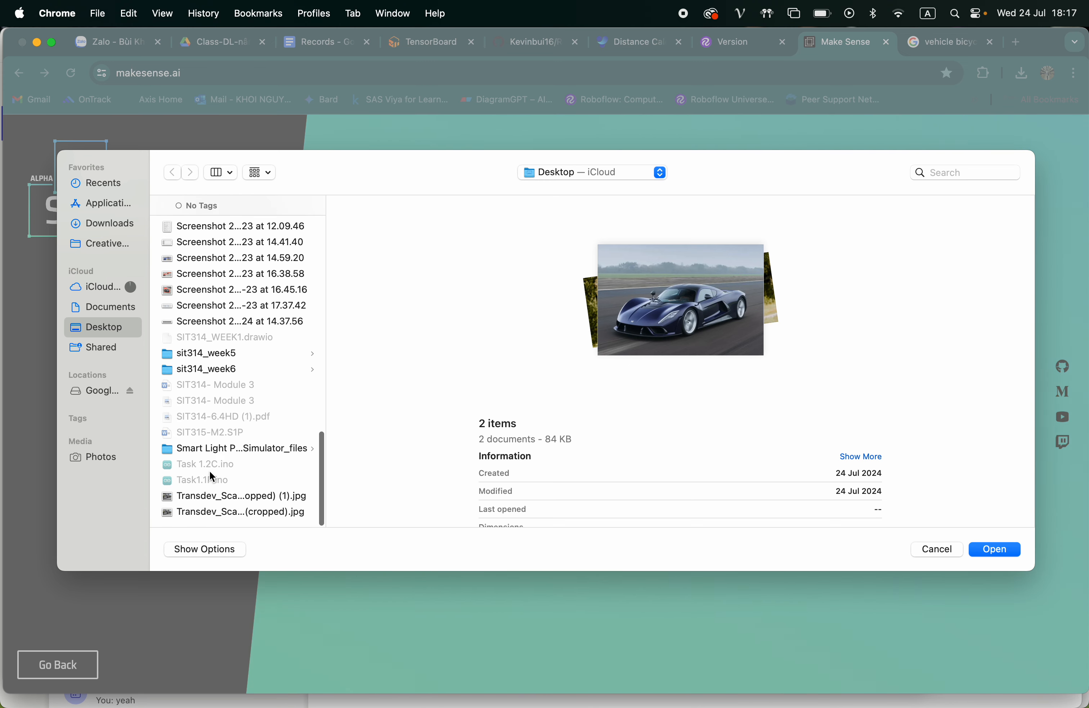
super+click(203, 498)
super+click(215, 513)
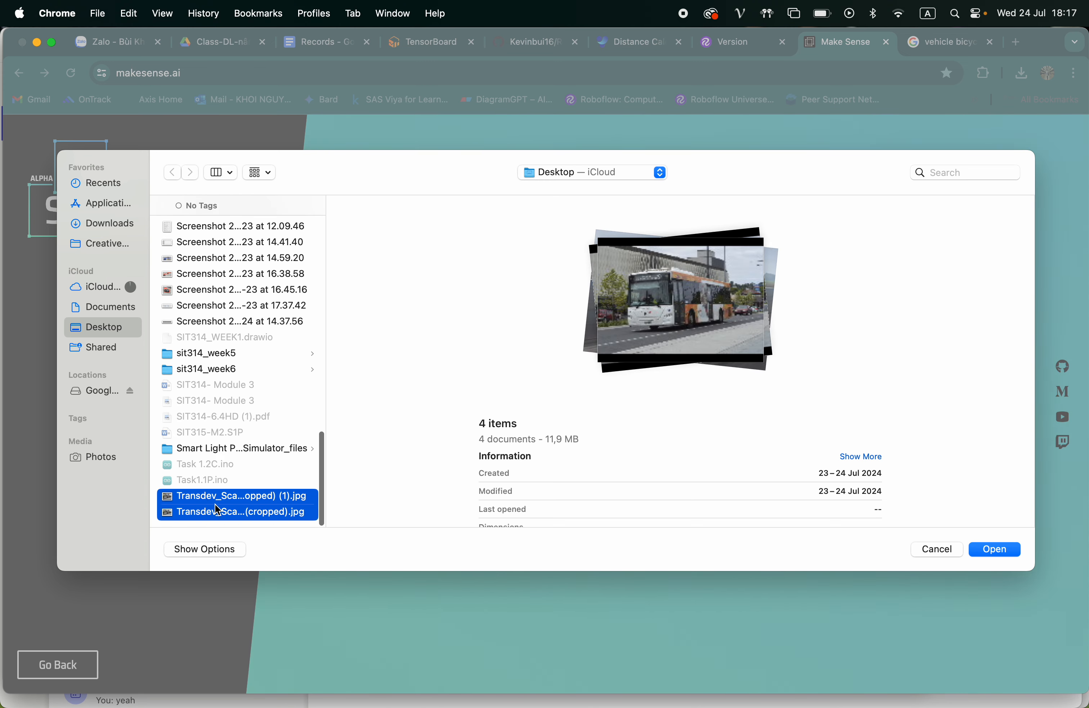
super+click(216, 508)
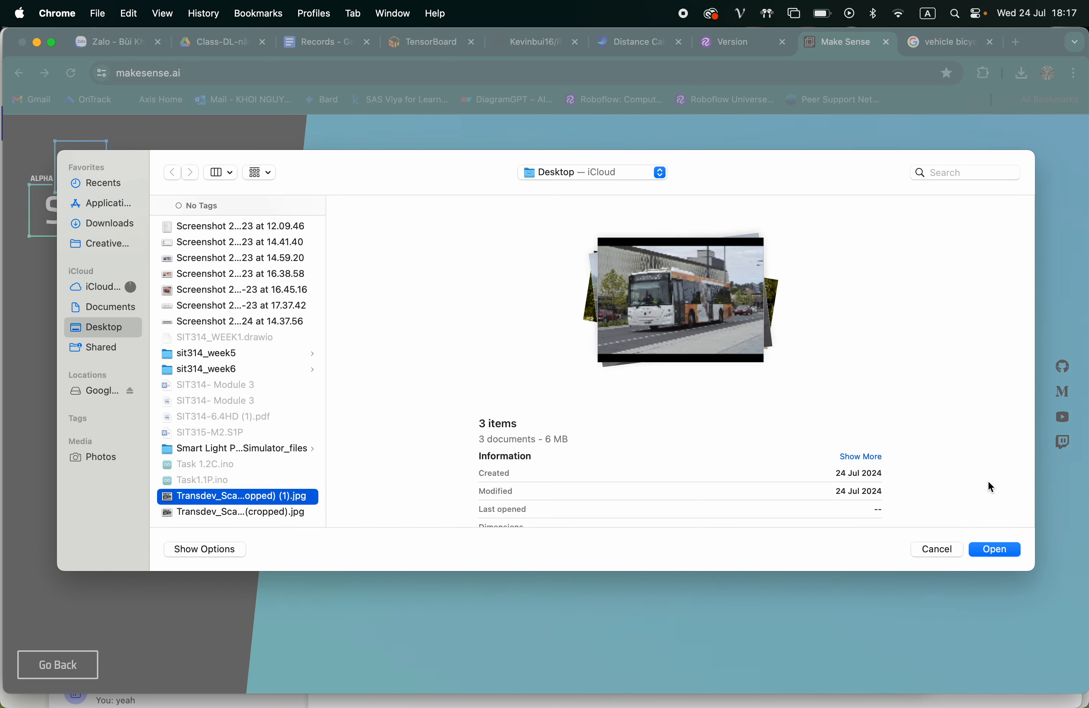
click(987, 555)
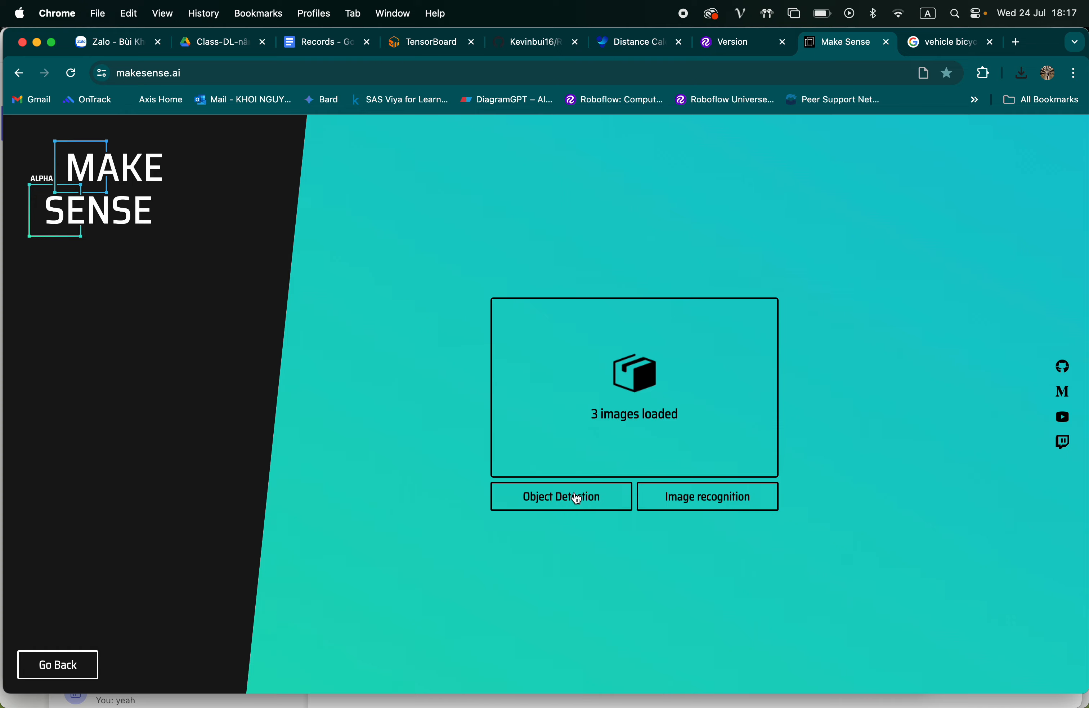
Start an Object Detection project with an empty label list
click(559, 504)
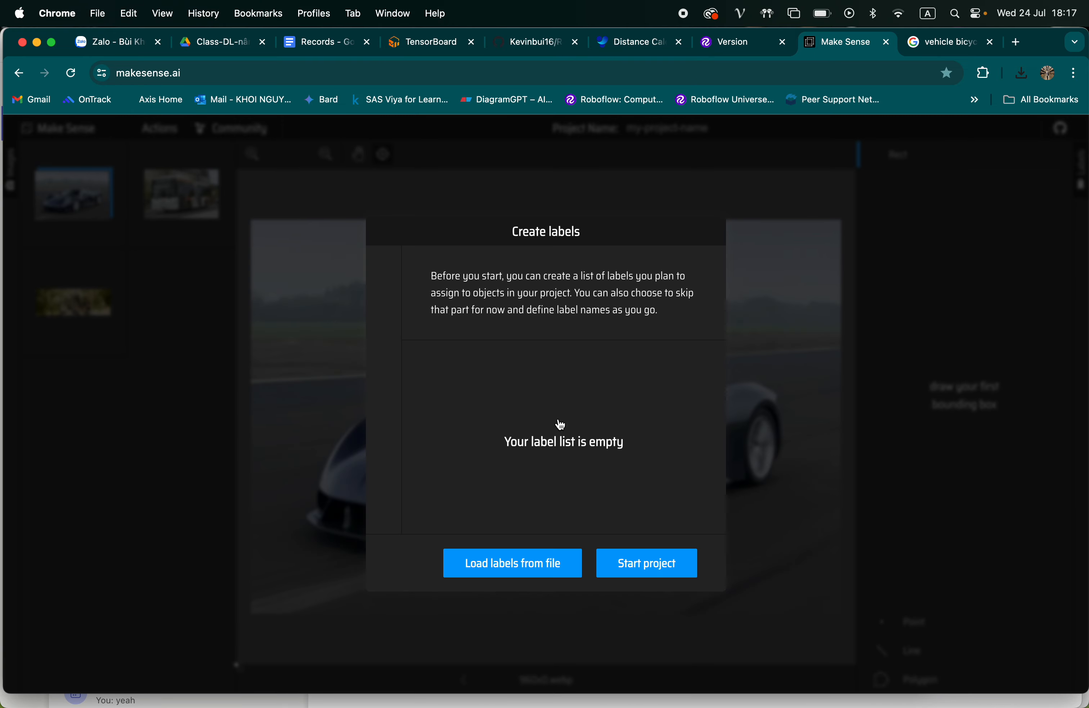
click(632, 564)
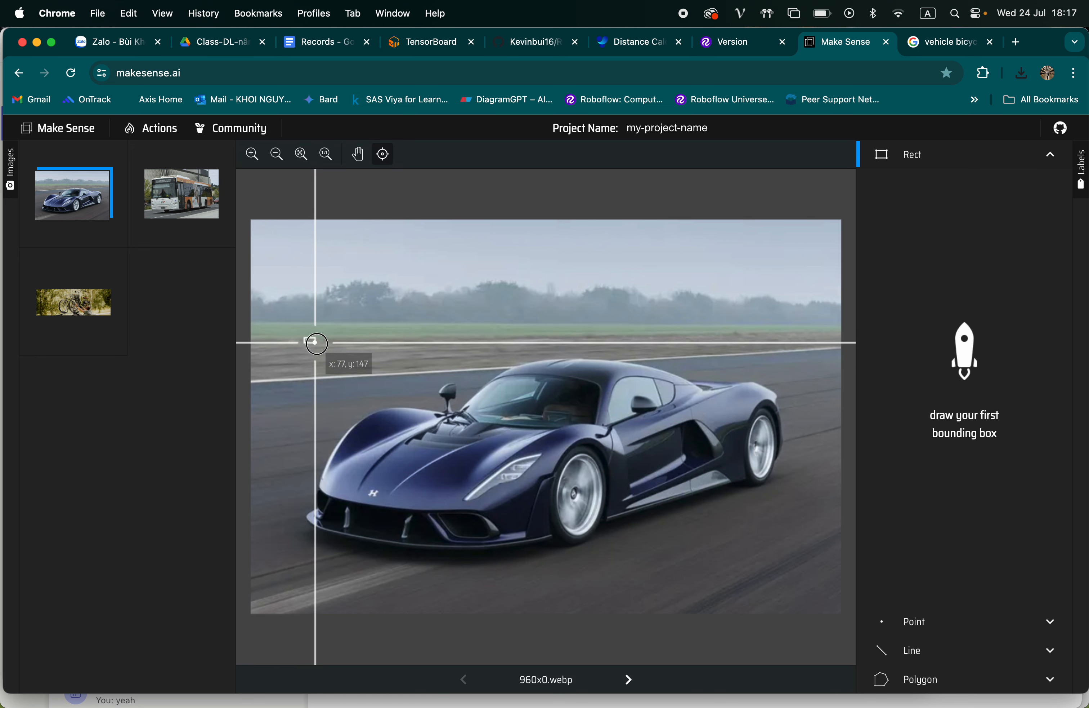
Draw a bounding box closely around the car in 960x0.webp and assign it a new label named car
mouse_move(304, 339)
mouse_down()
mouse_move(642, 520)
mouse_move(790, 555)
mouse_up()
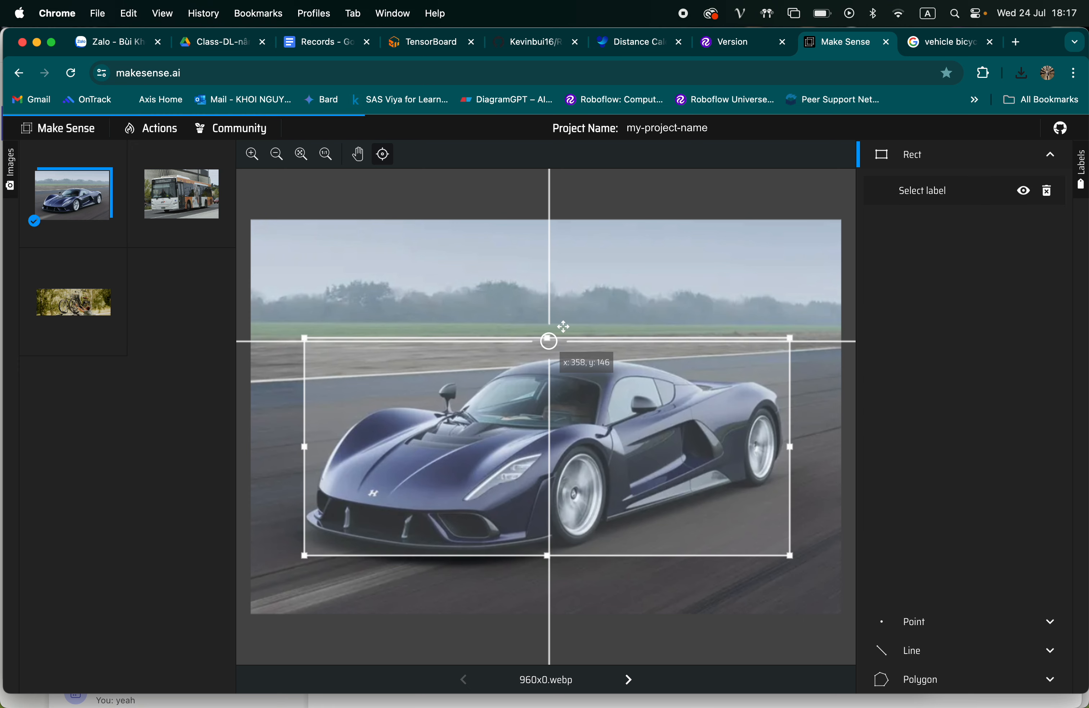
drag(549, 340, 550, 356)
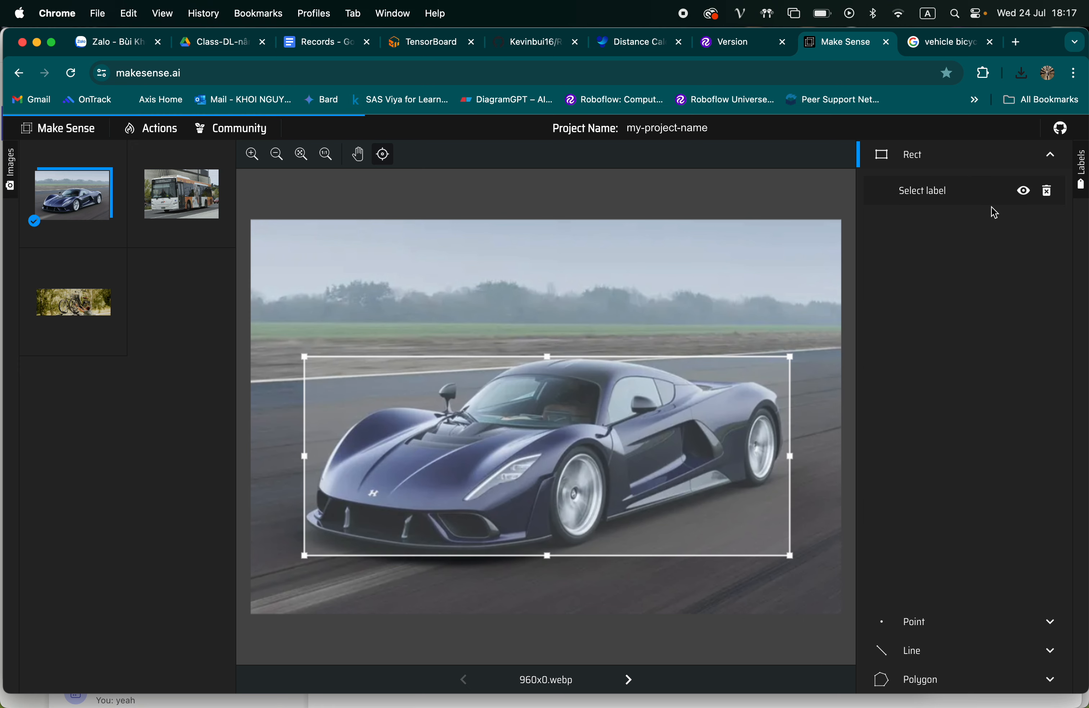
click(929, 190)
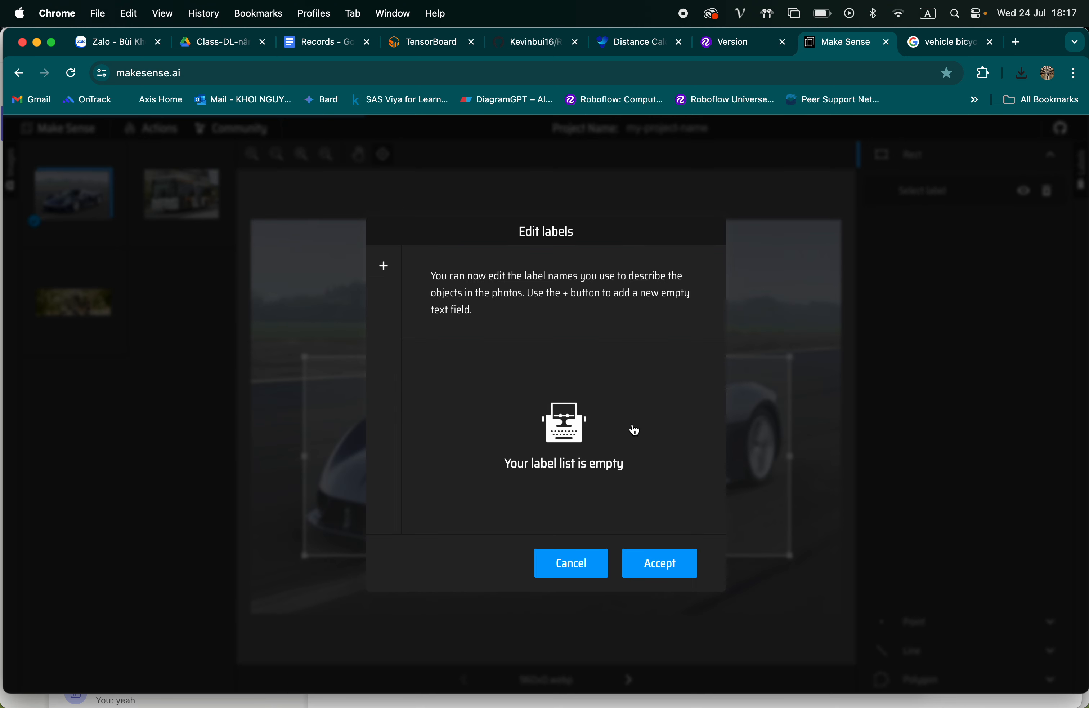
click(539, 409)
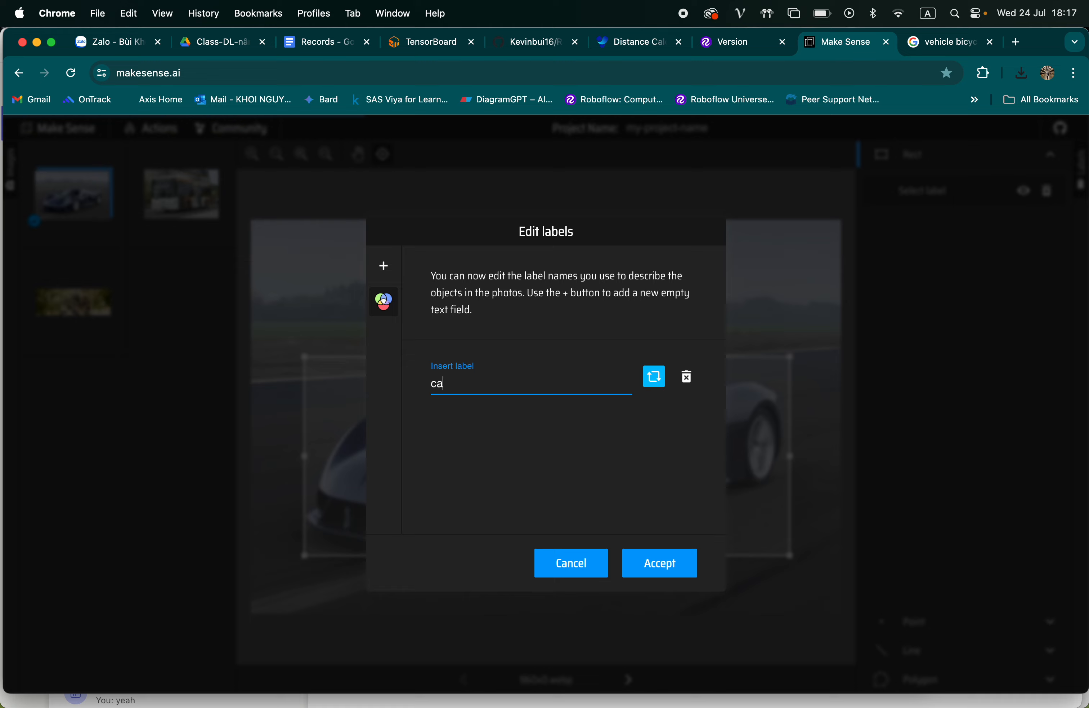
click(670, 561)
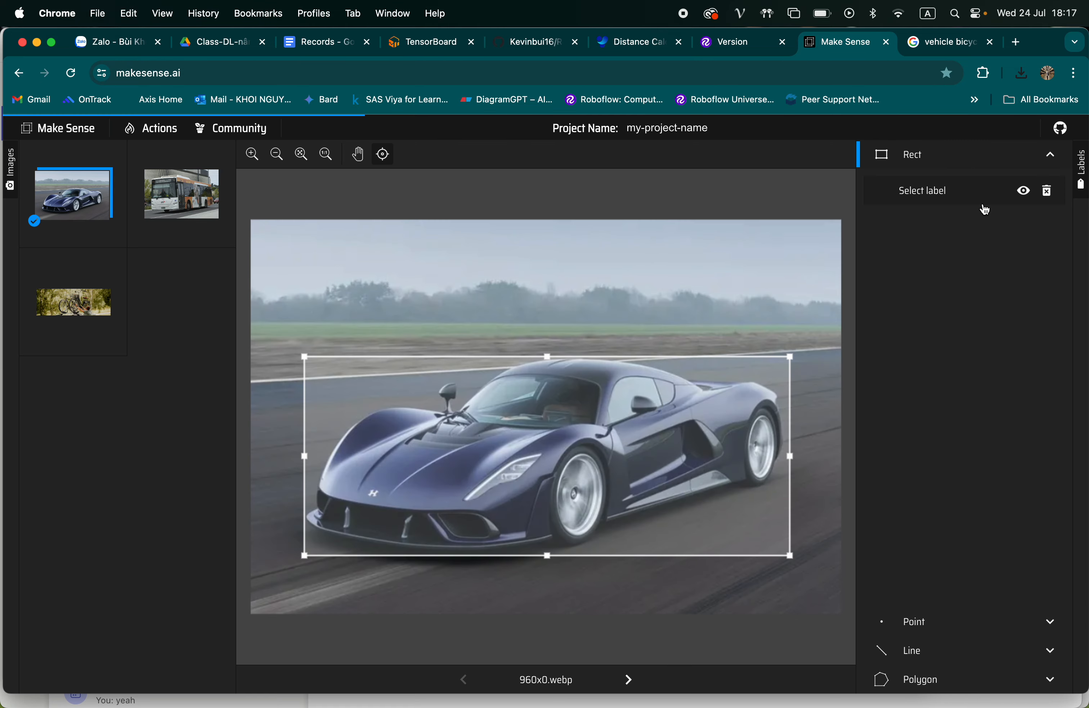
click(936, 191)
click(933, 216)
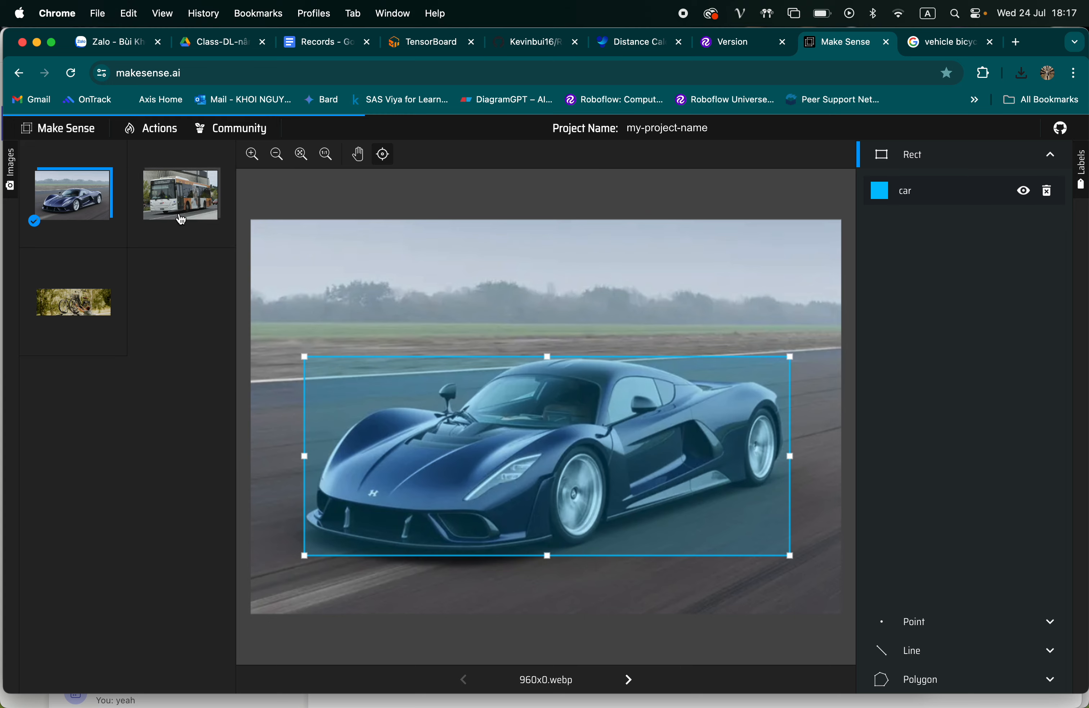
Draw a bounding box around the bus in the Transdev photo with the label car, and delete that box
click(182, 193)
mouse_move(296, 257)
mouse_down()
mouse_move(761, 457)
mouse_move(822, 530)
mouse_move(805, 557)
mouse_up()
click(918, 191)
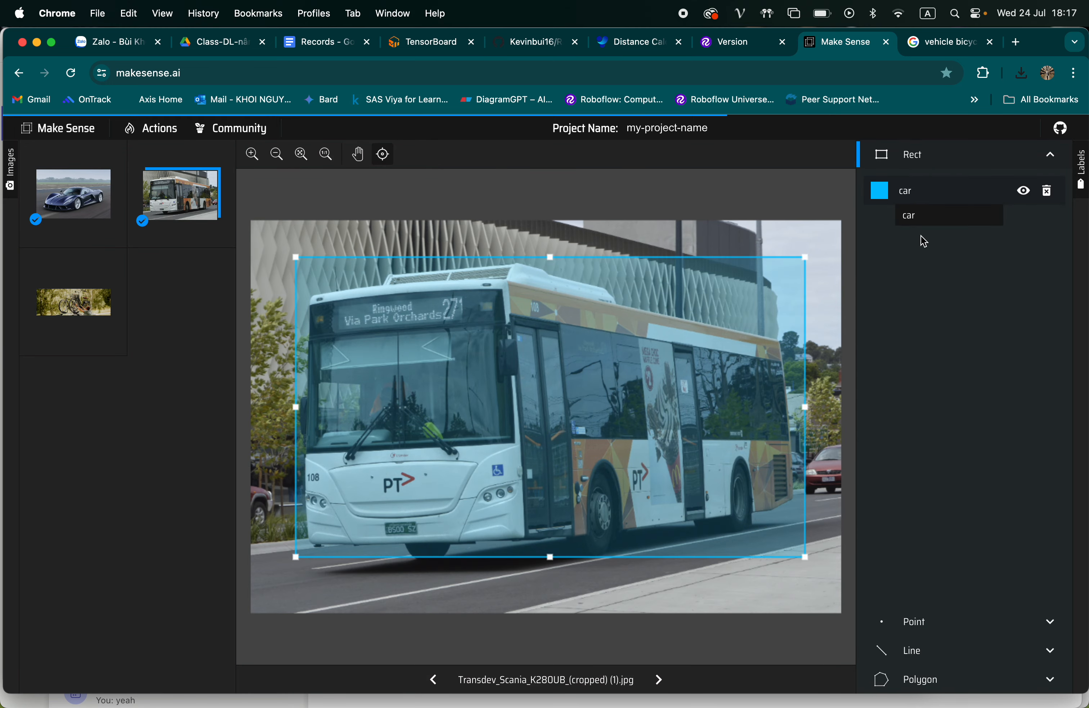
click(916, 216)
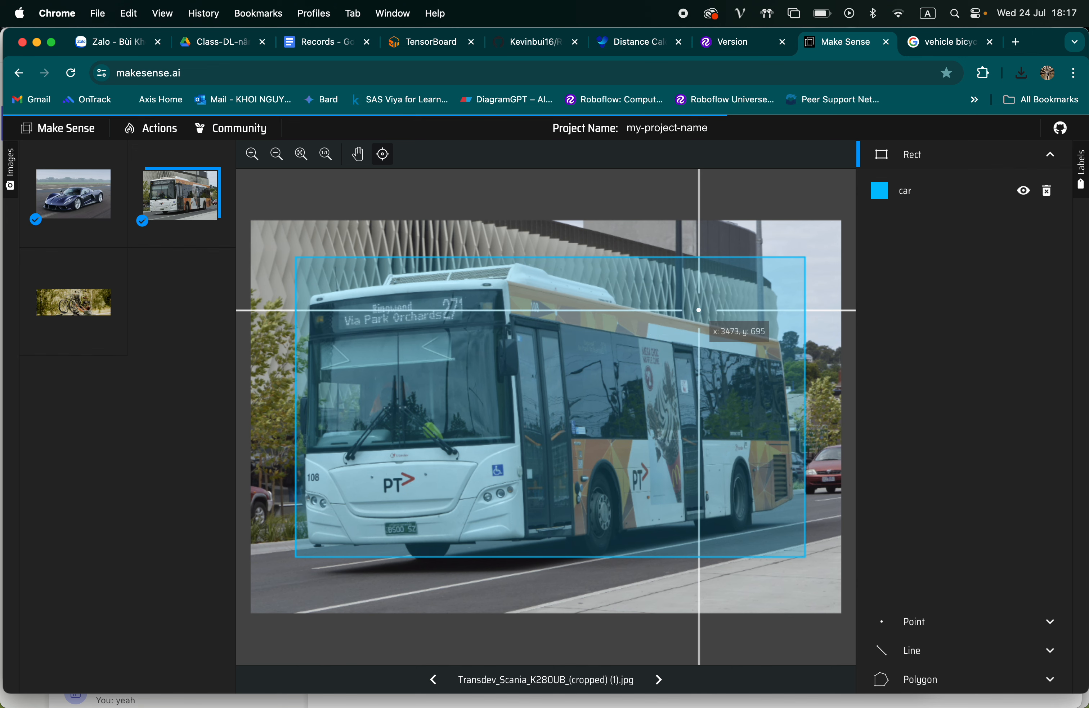
click(1051, 193)
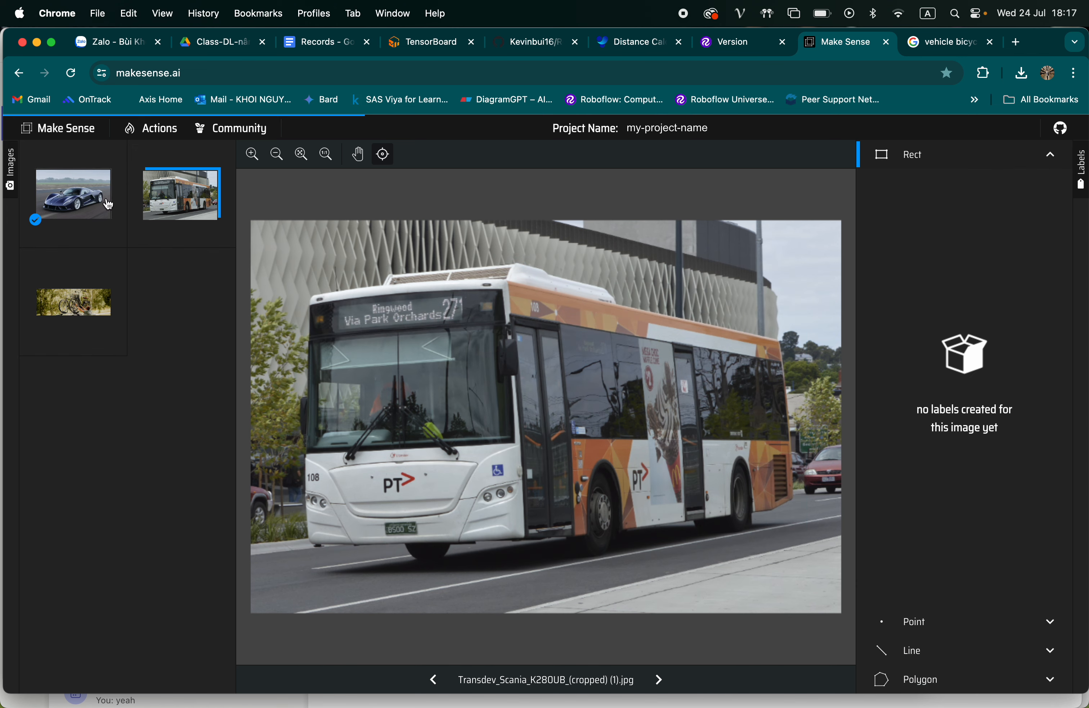
Delete the car bounding box from 960x0.webp
click(73, 194)
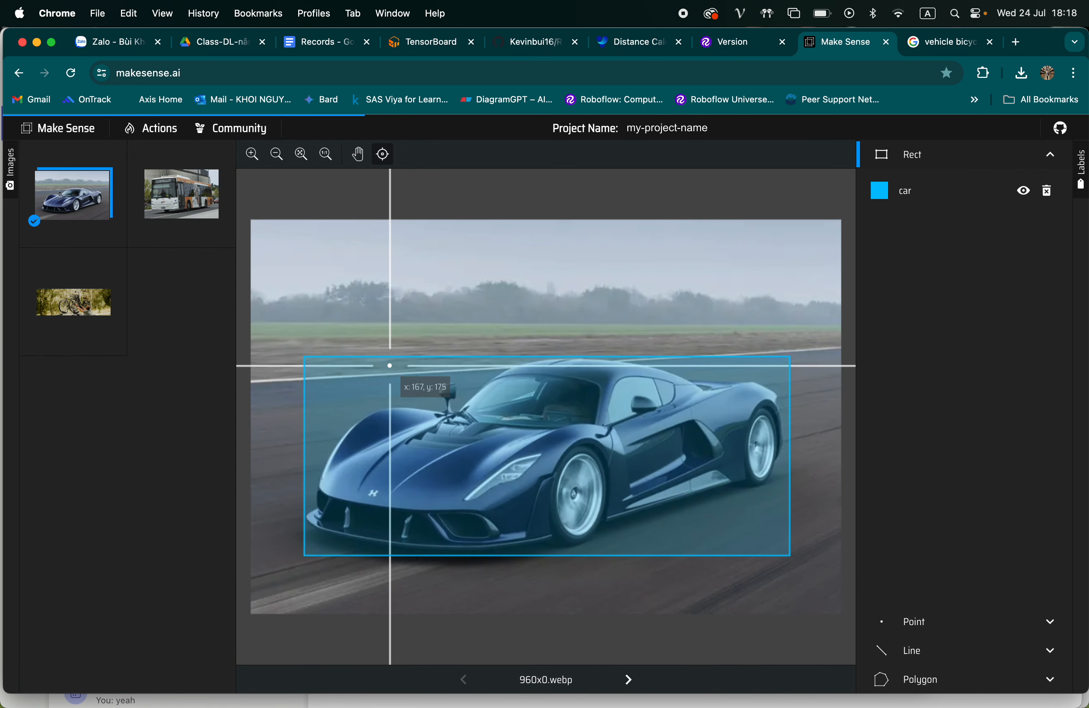
click(304, 355)
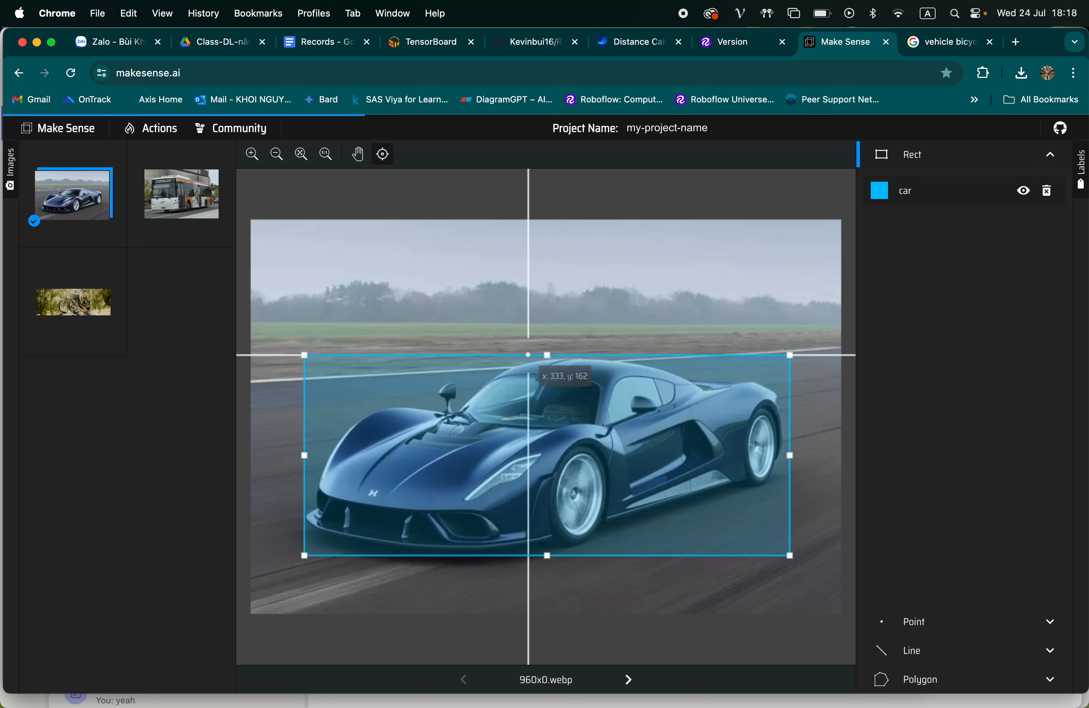
key(BackSpace)
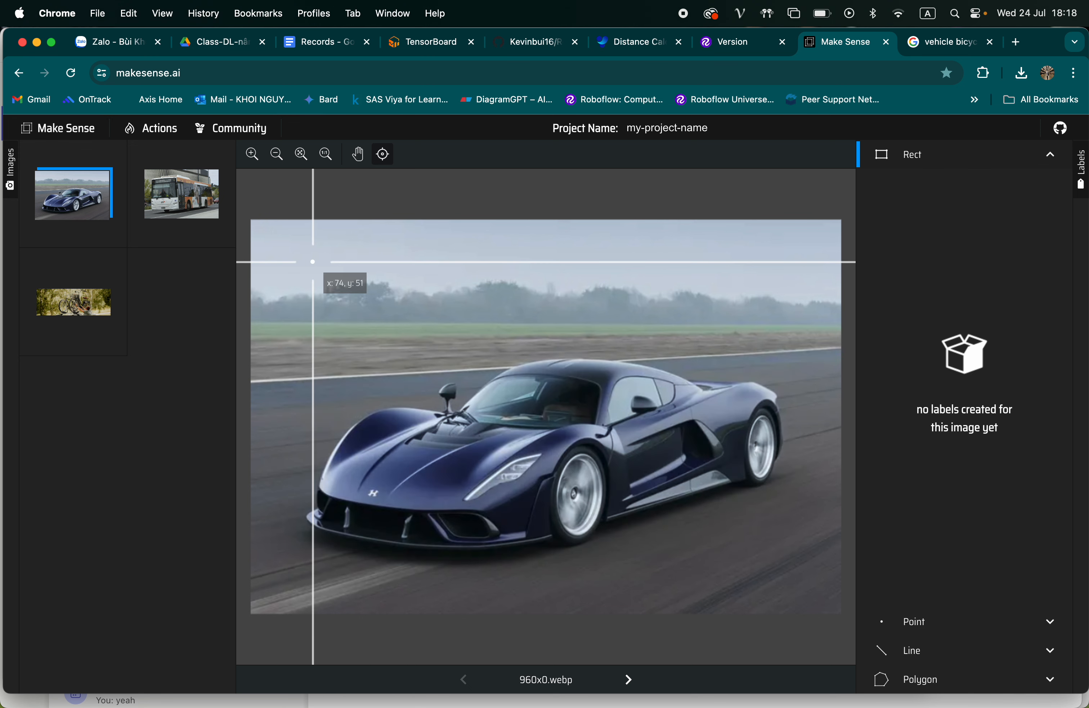
Choose to import rect annotations as multiple YOLO-format files and open the file selection
click(165, 135)
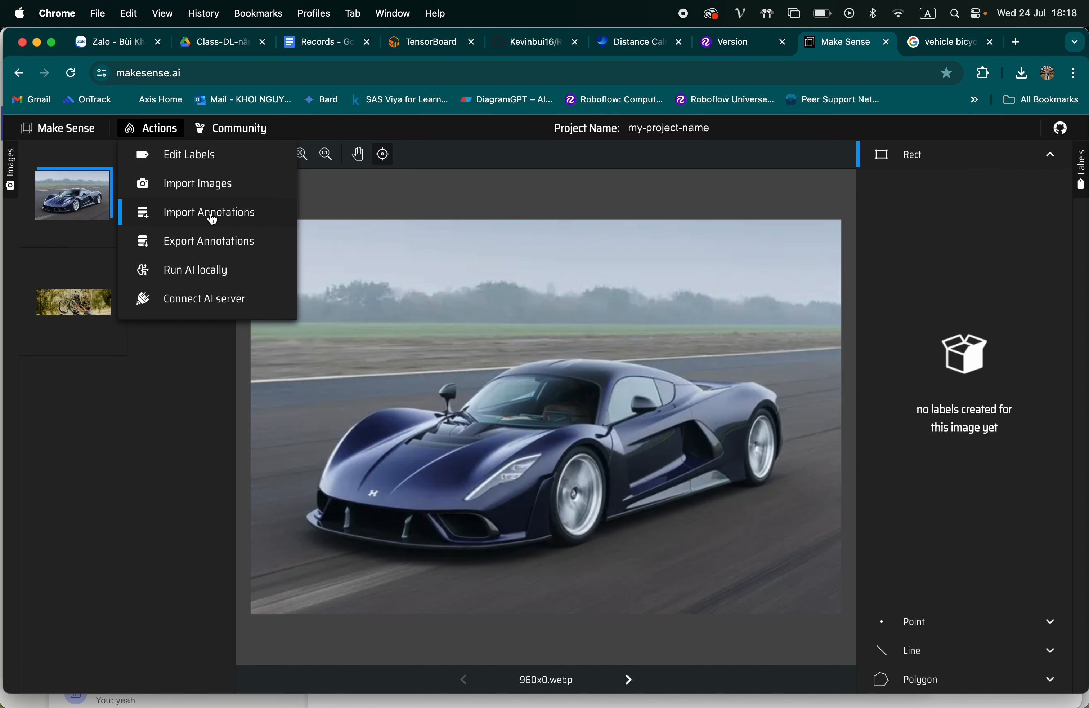
click(198, 213)
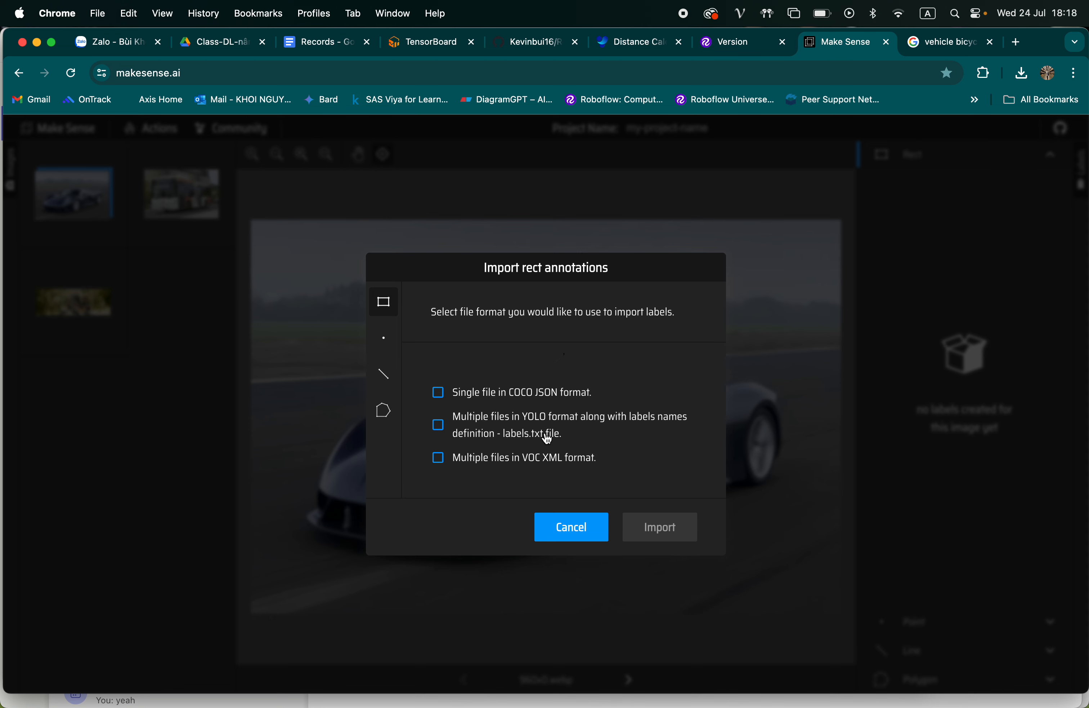
click(513, 429)
click(571, 409)
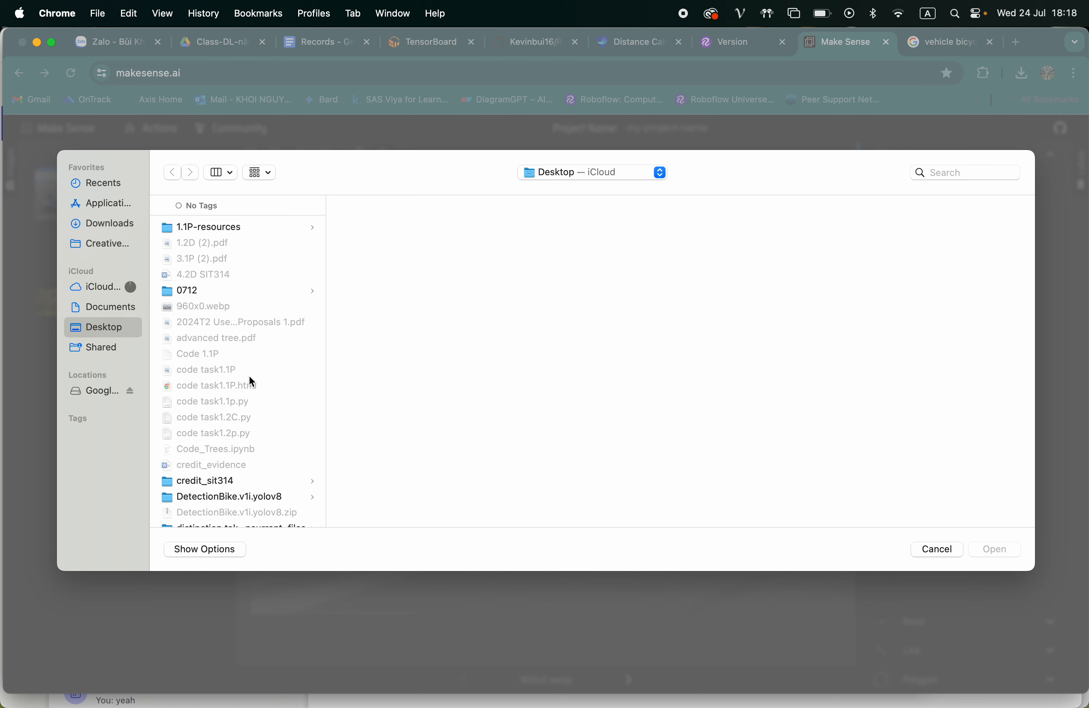
Review the class names in labels.txt on the Desktop, then load that file and import it
scroll(242, 432, down, 15)
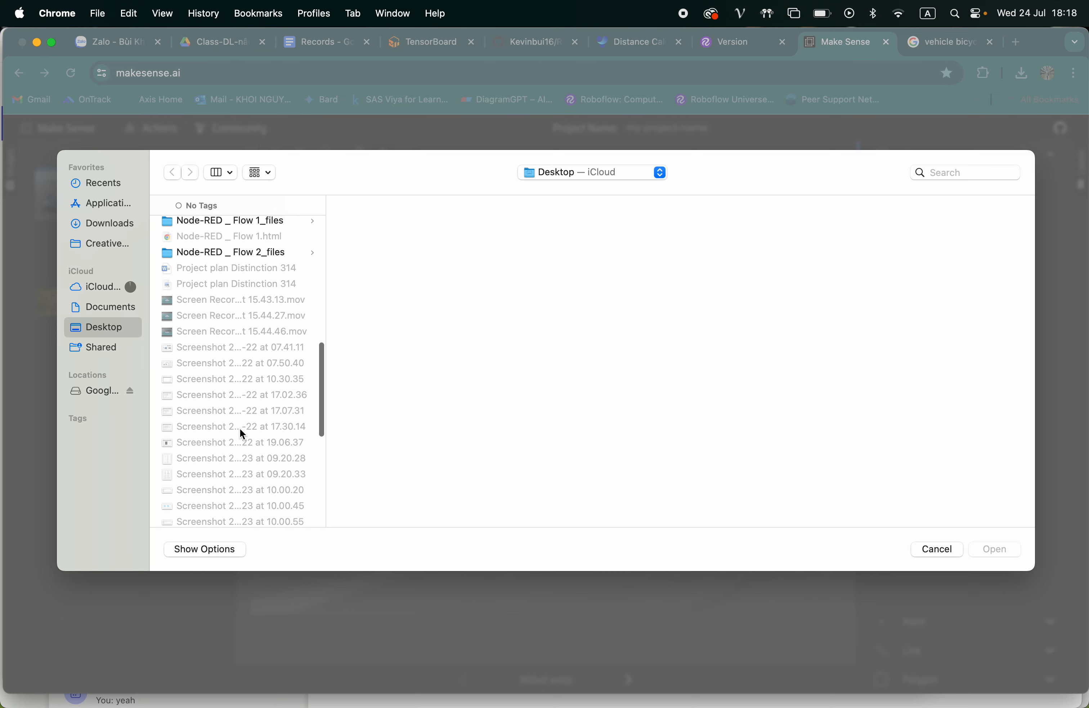
scroll(239, 427, up, 10)
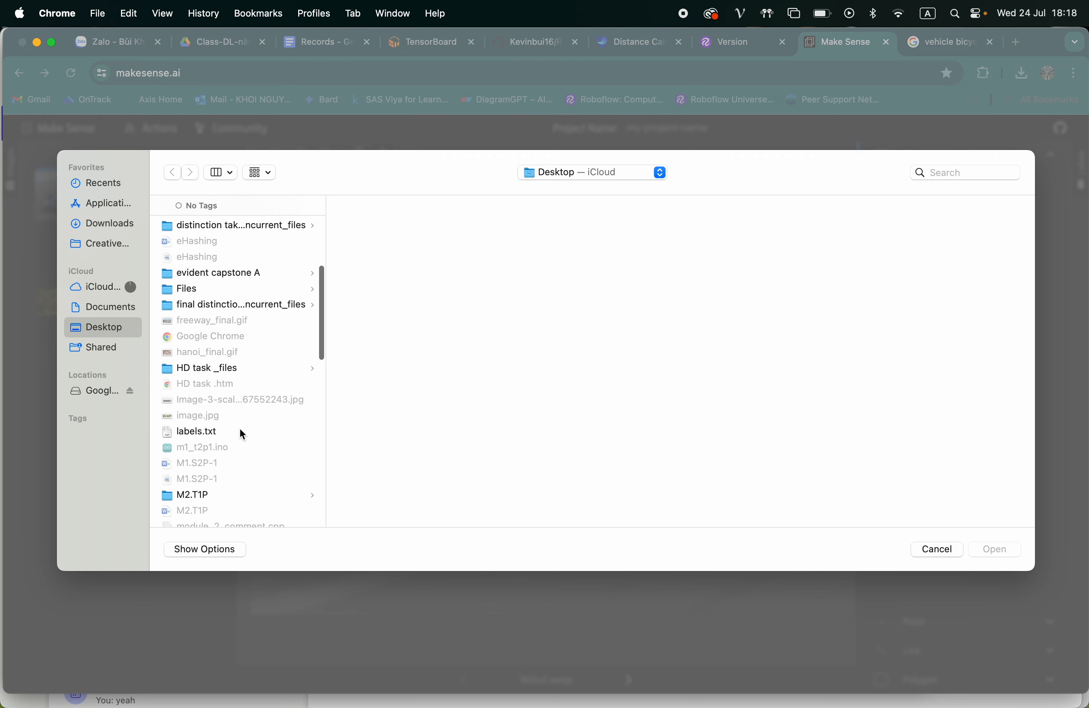
click(184, 402)
scroll(570, 344, down, 5)
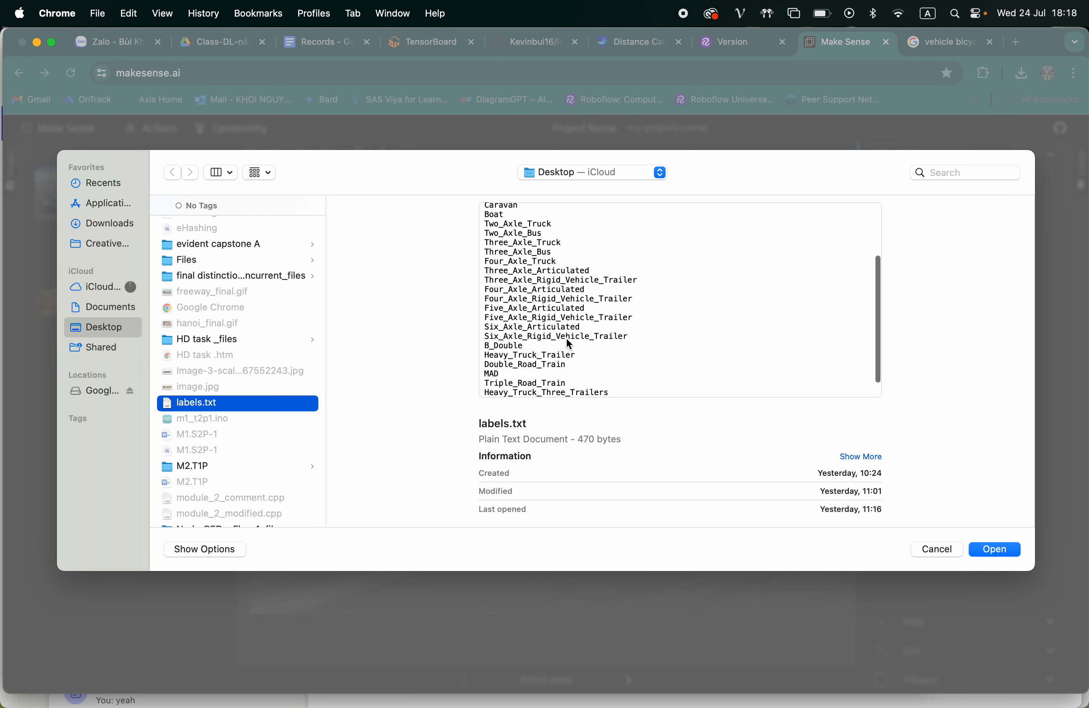
scroll(570, 344, up, 5)
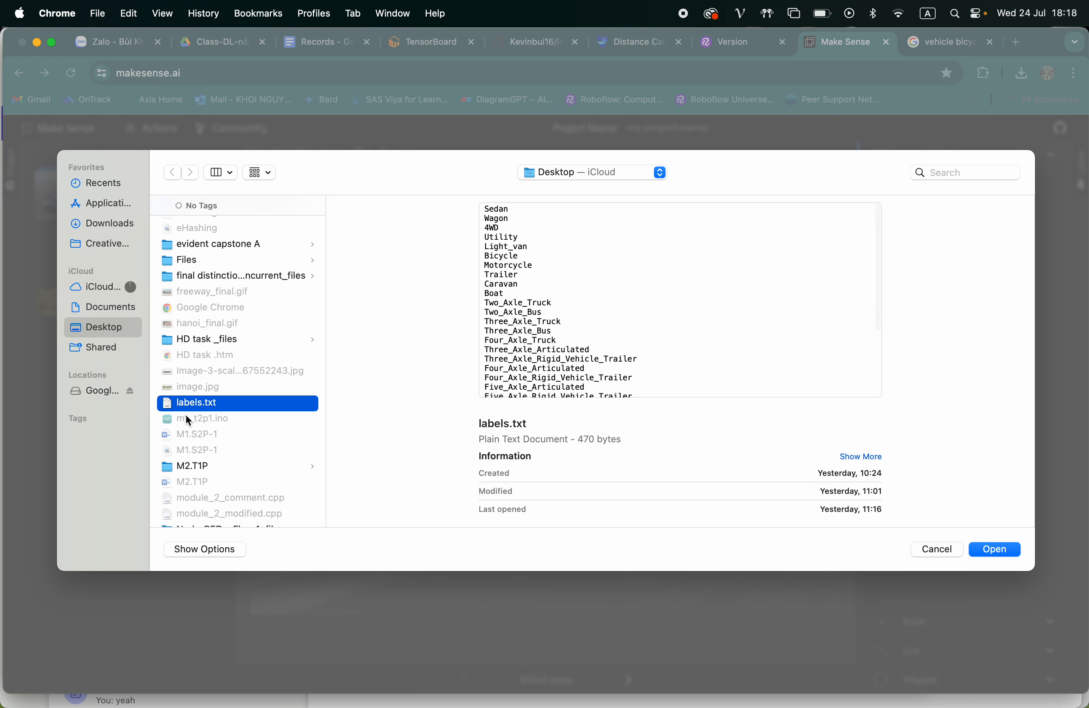
scroll(566, 336, down, 5)
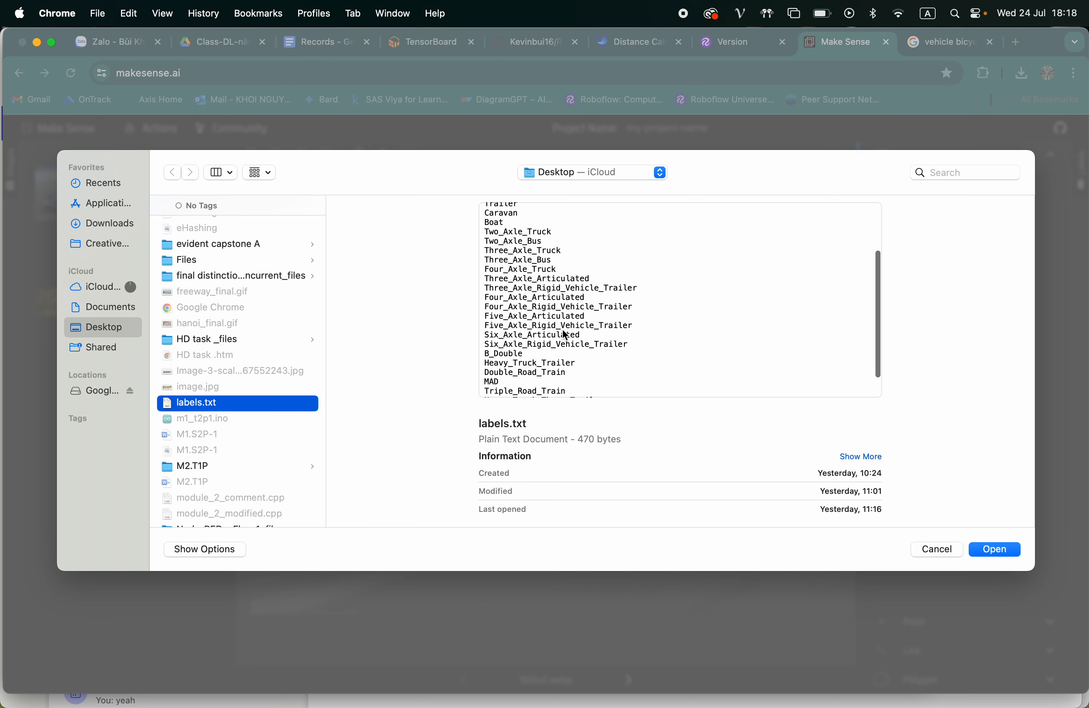
scroll(664, 317, up, 5)
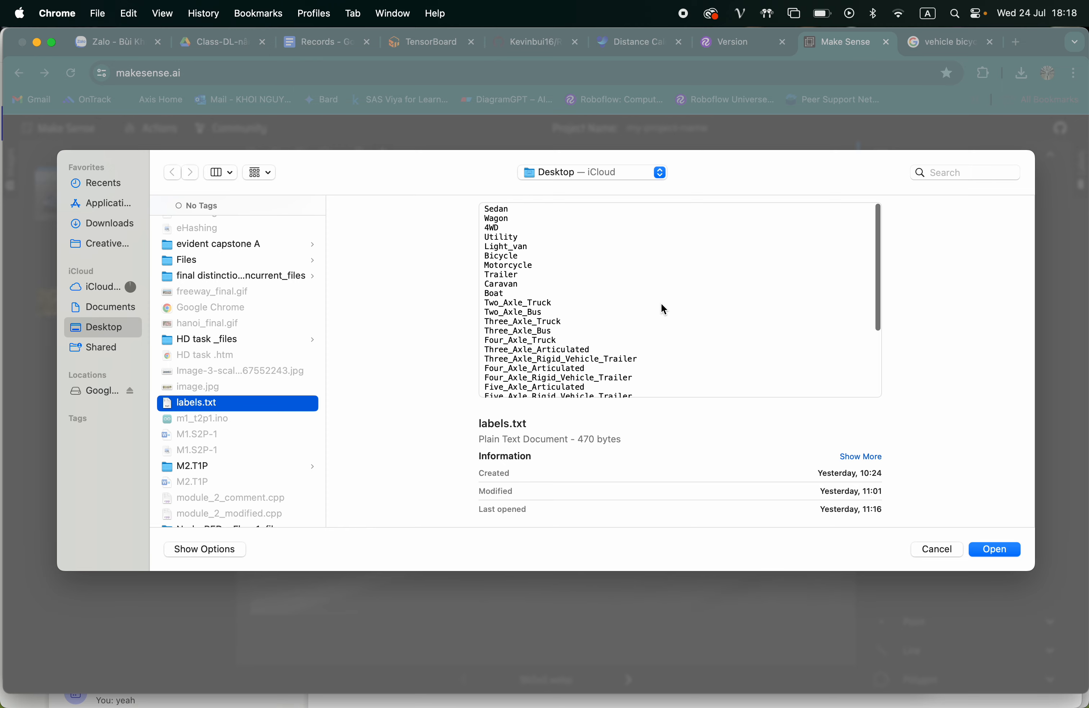
click(988, 547)
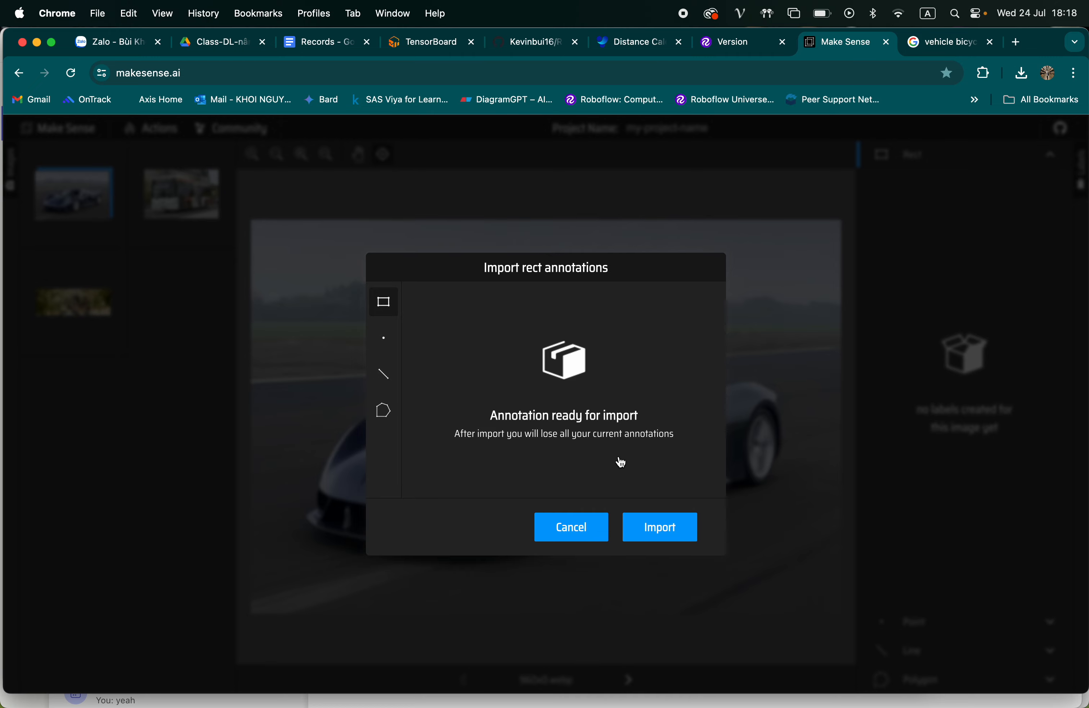
click(659, 531)
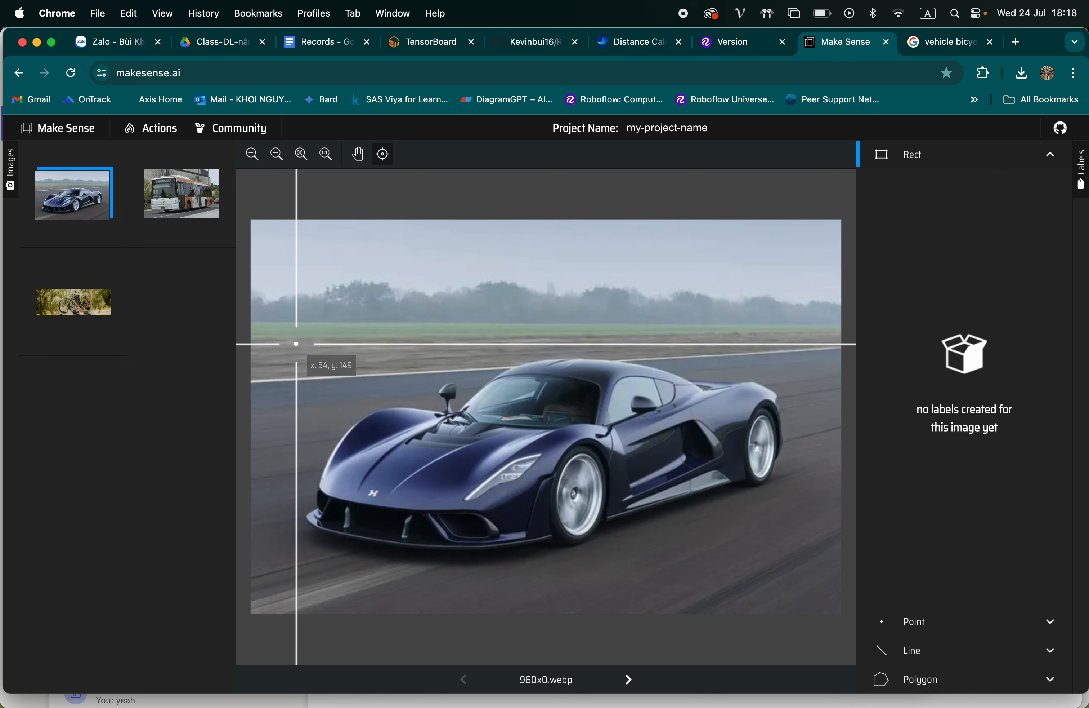
Draw a bounding box around the car, label it Three_Axle_Rigid_Vehicle_Trailer and lower its upper edge slightly
mouse_move(290, 342)
mouse_down()
mouse_move(764, 559)
mouse_move(798, 564)
mouse_up()
click(934, 207)
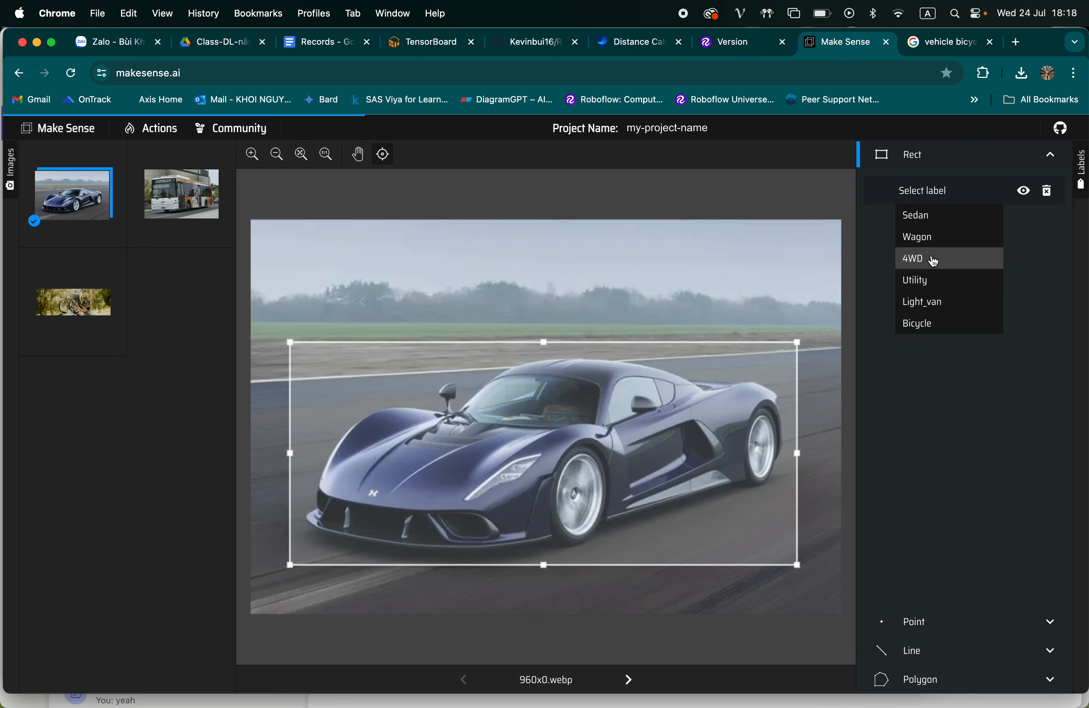
scroll(934, 258, down, 10)
scroll(934, 260, up, 5)
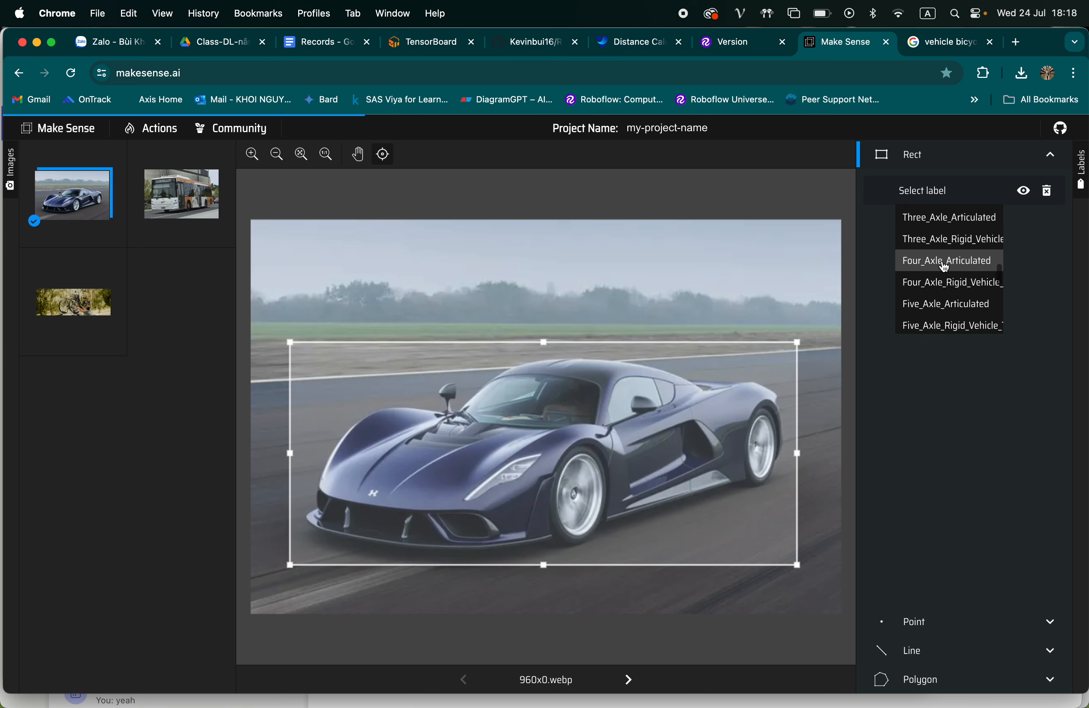
click(942, 240)
drag(544, 342, 544, 350)
Draw a bounding box around the bus in the Transdev photo, label it Boat, and delete that box
click(181, 194)
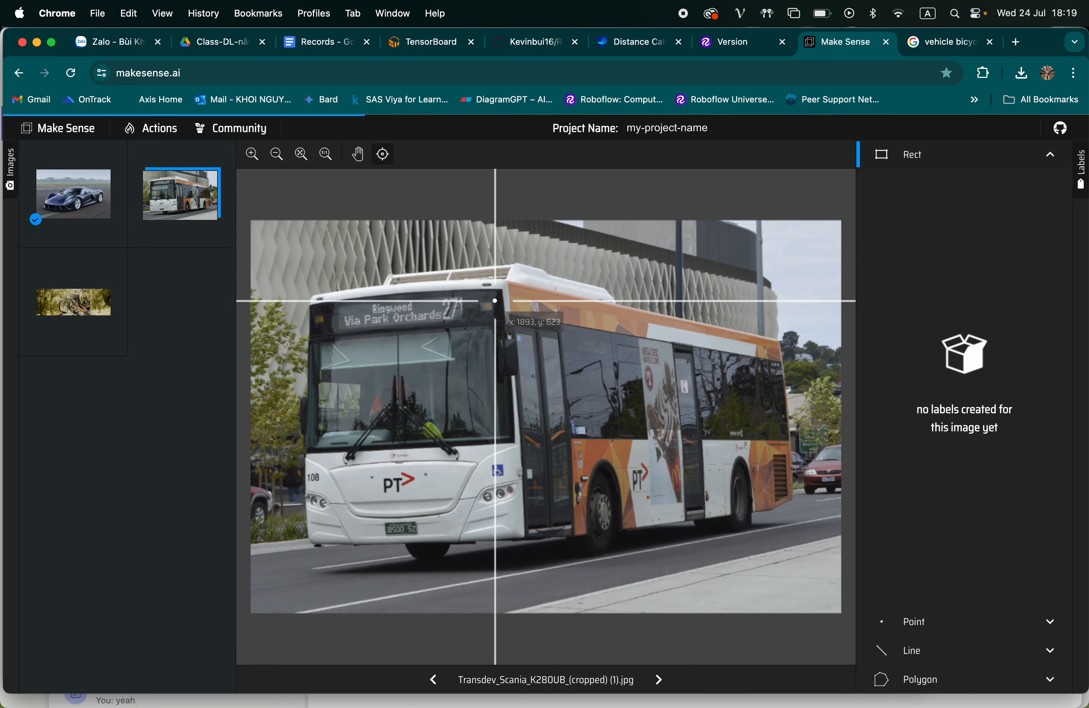
drag(293, 263, 806, 546)
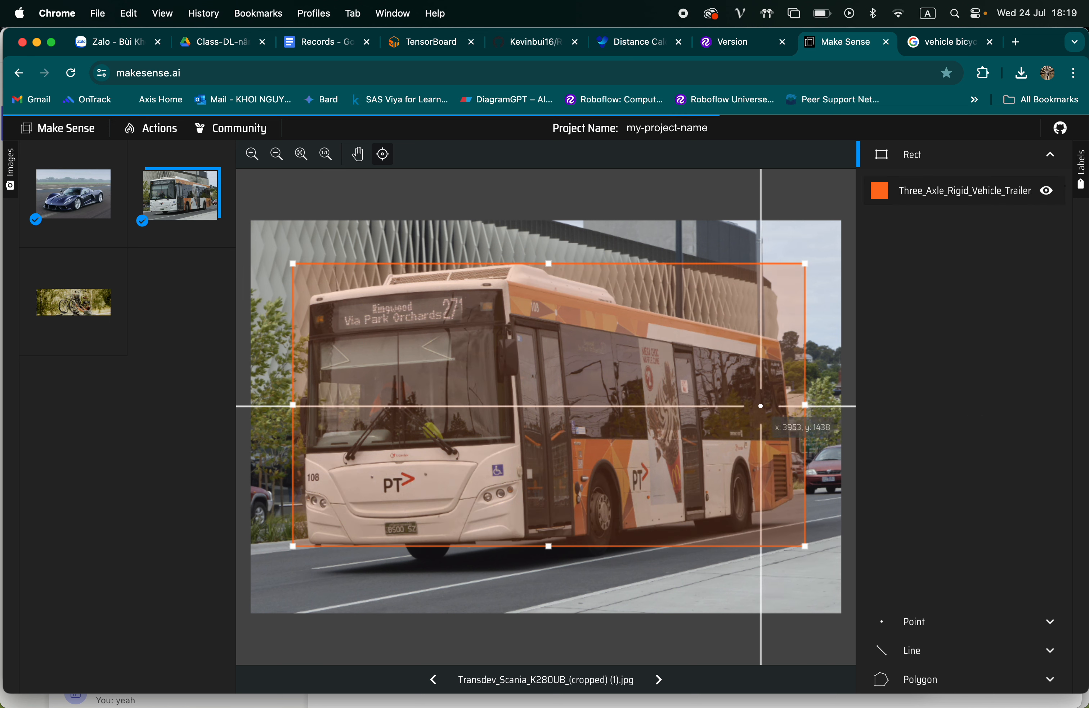
click(936, 191)
scroll(937, 252, down, 1)
scroll(937, 251, down, 3)
scroll(932, 252, up, 1)
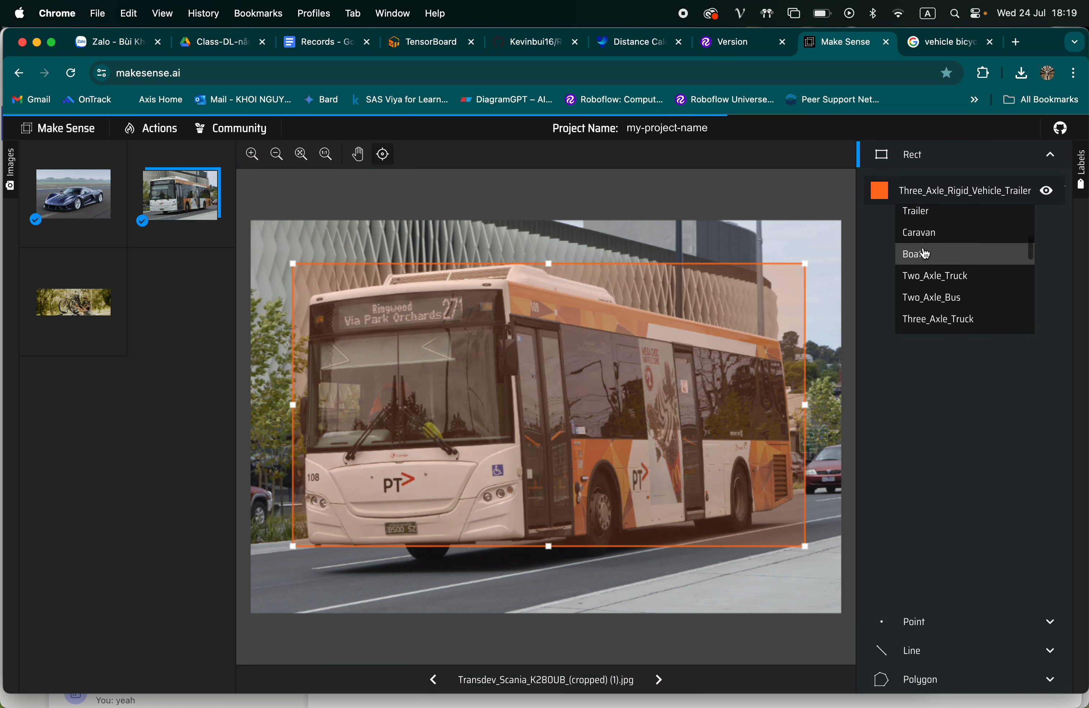
click(923, 254)
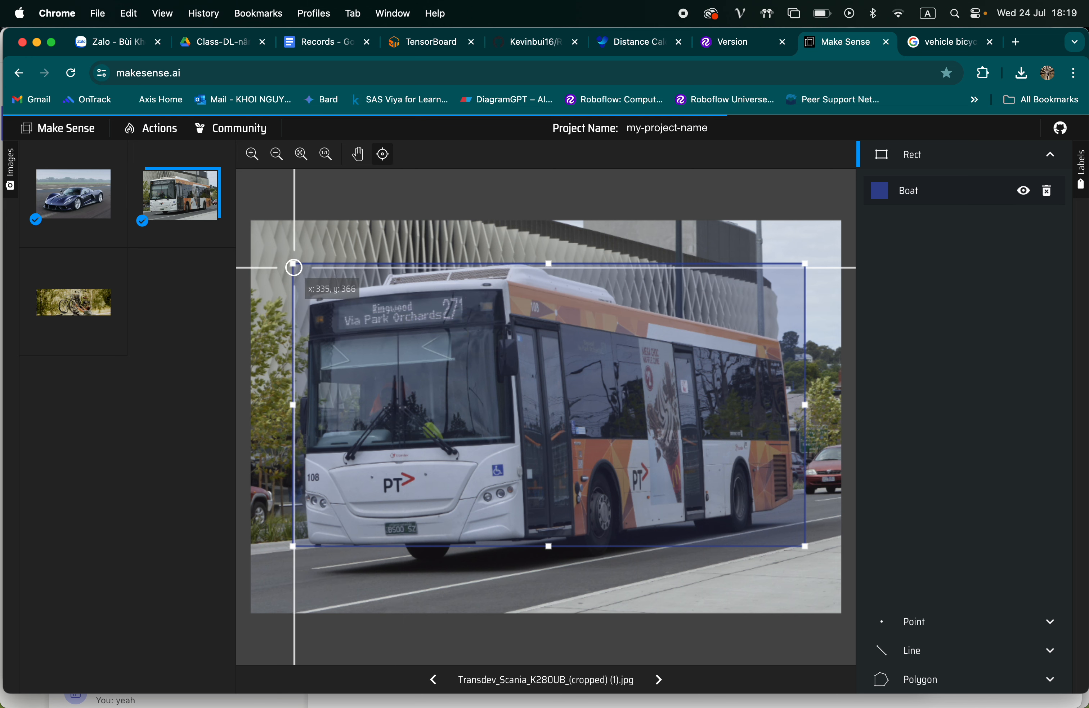
key(BackSpace)
Delete the Three_Axle_Rigid_Vehicle_Trailer box from the car image 960x0.webp
click(103, 219)
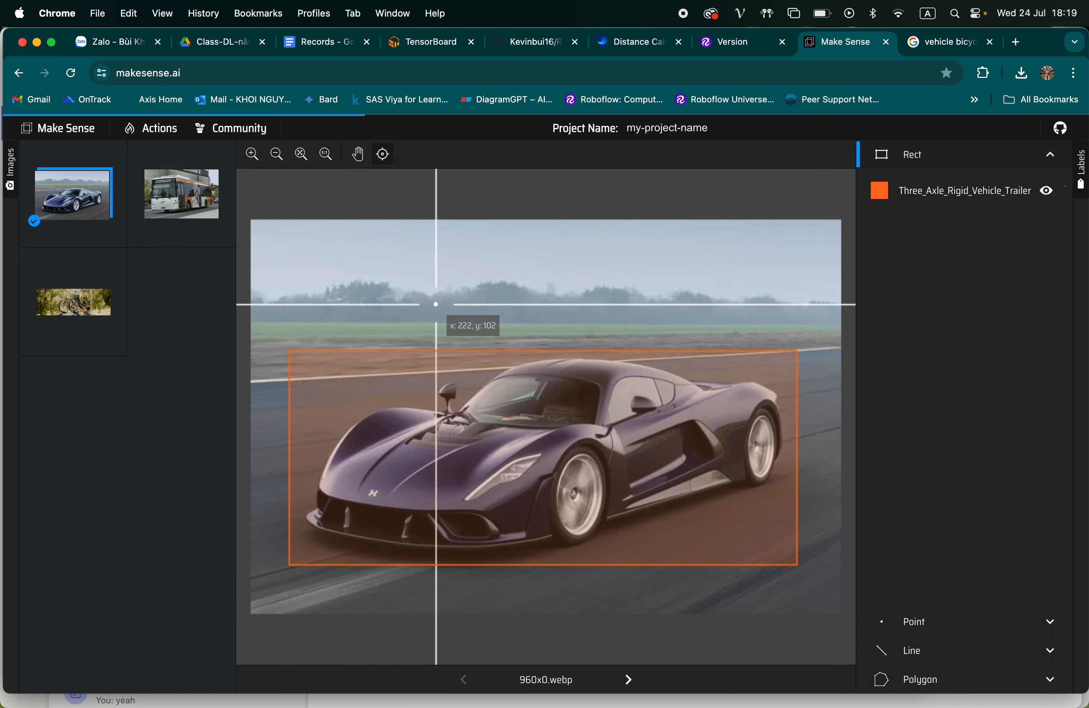
click(396, 357)
key(BackSpace)
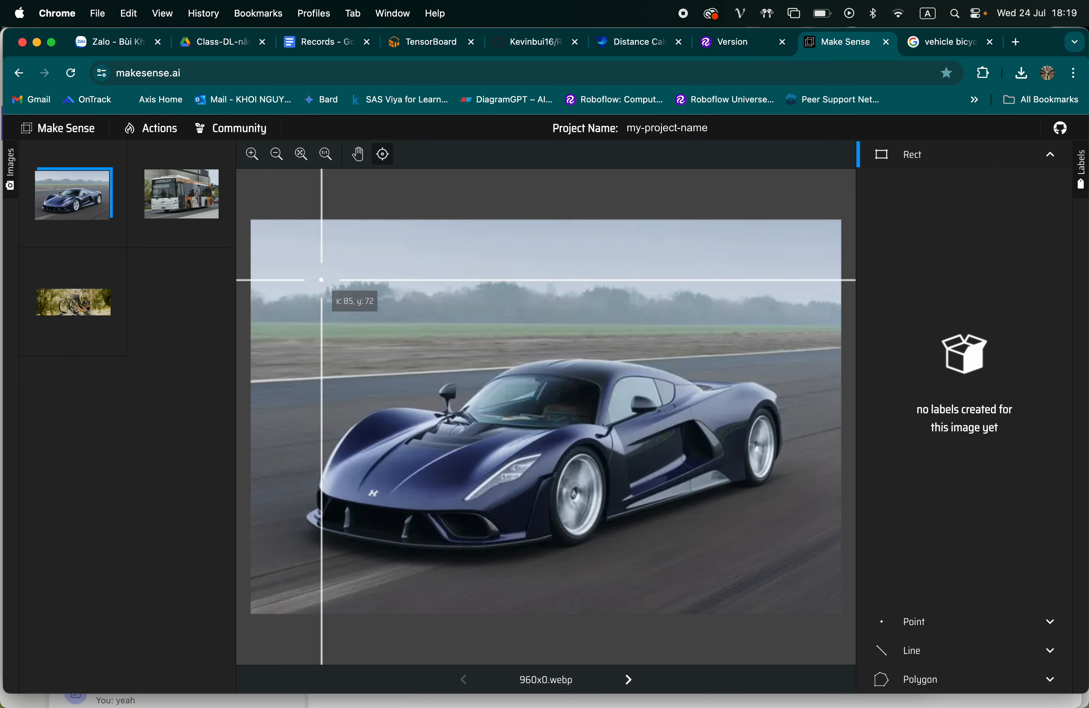
Draw another bounding box around the car with the label Boat, and delete that box
drag(316, 343, 802, 565)
click(596, 443)
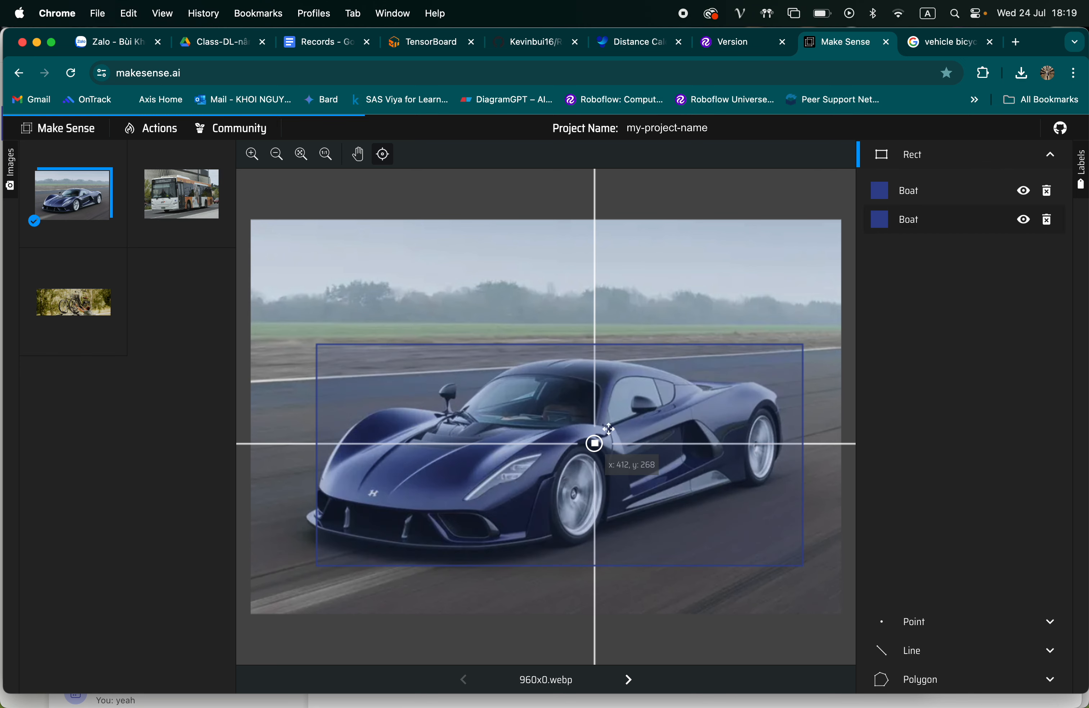
key(Delete)
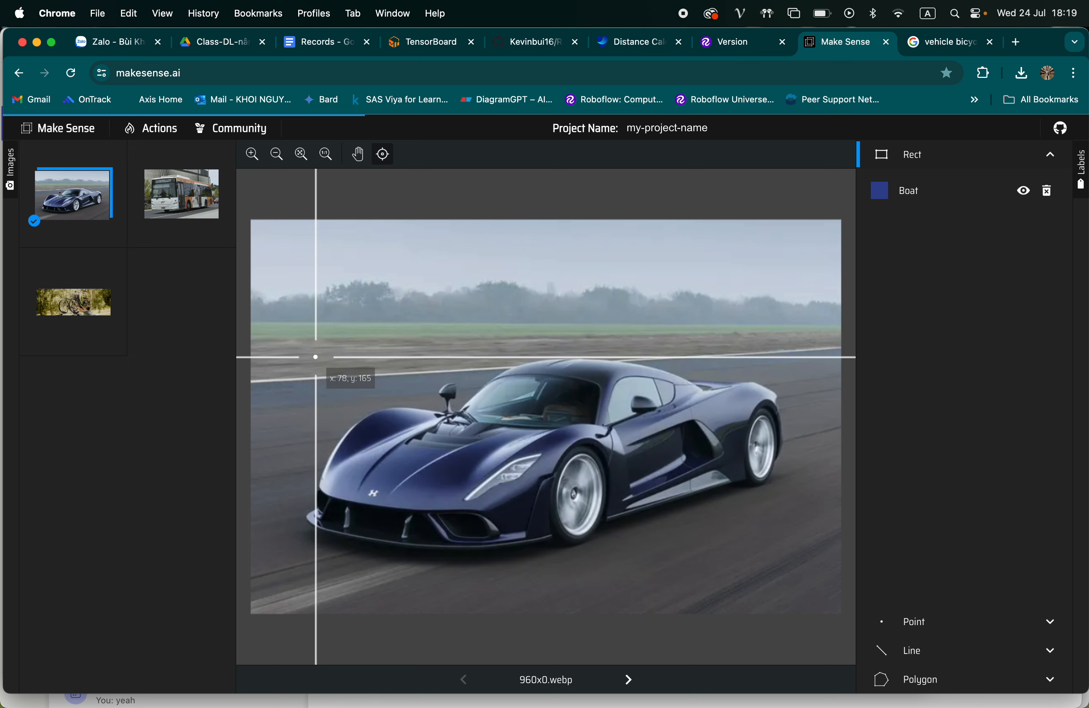
Run the pretrained YOLOv5n / COCO model locally on the car image and accept the newly found class car
click(148, 133)
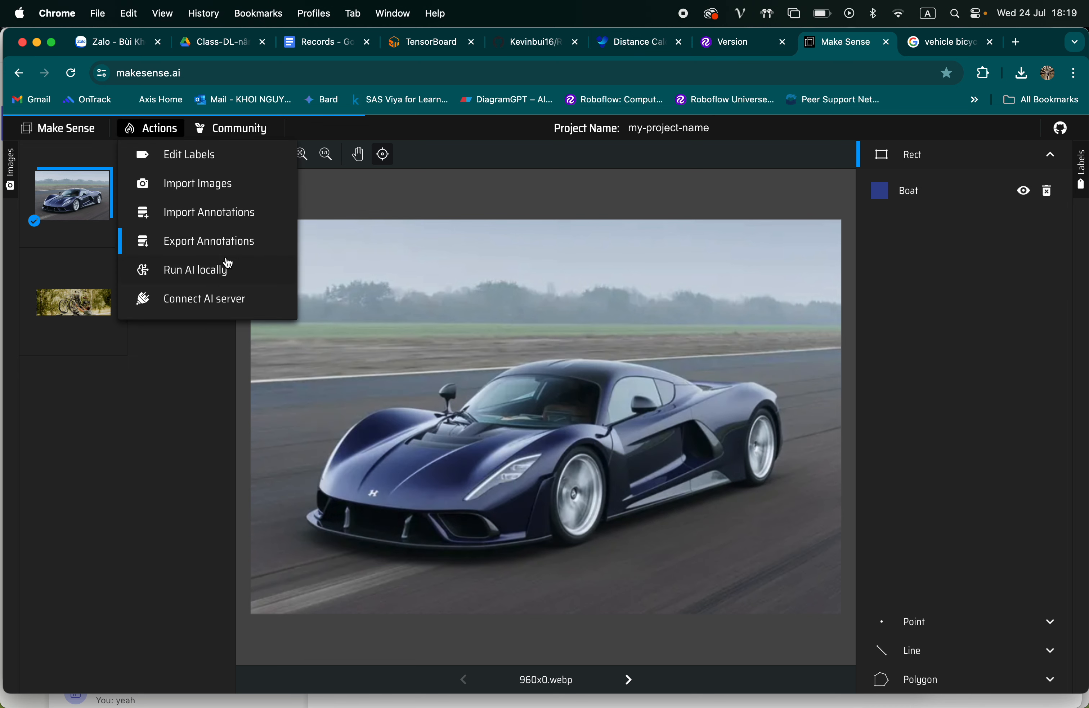
click(209, 271)
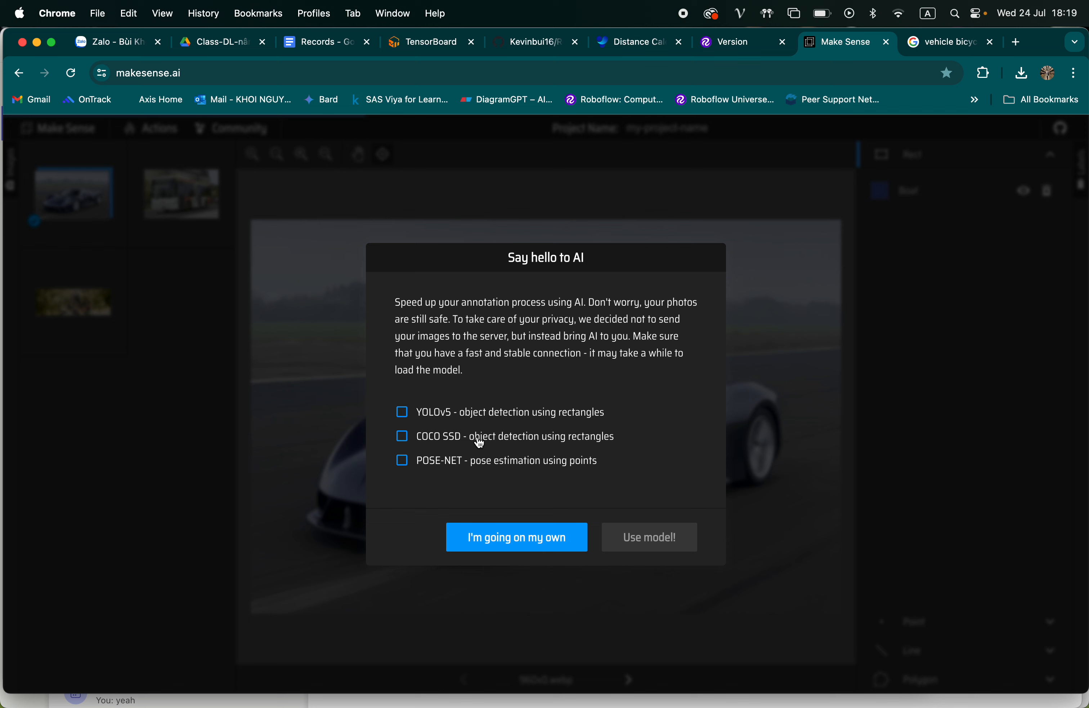
click(434, 417)
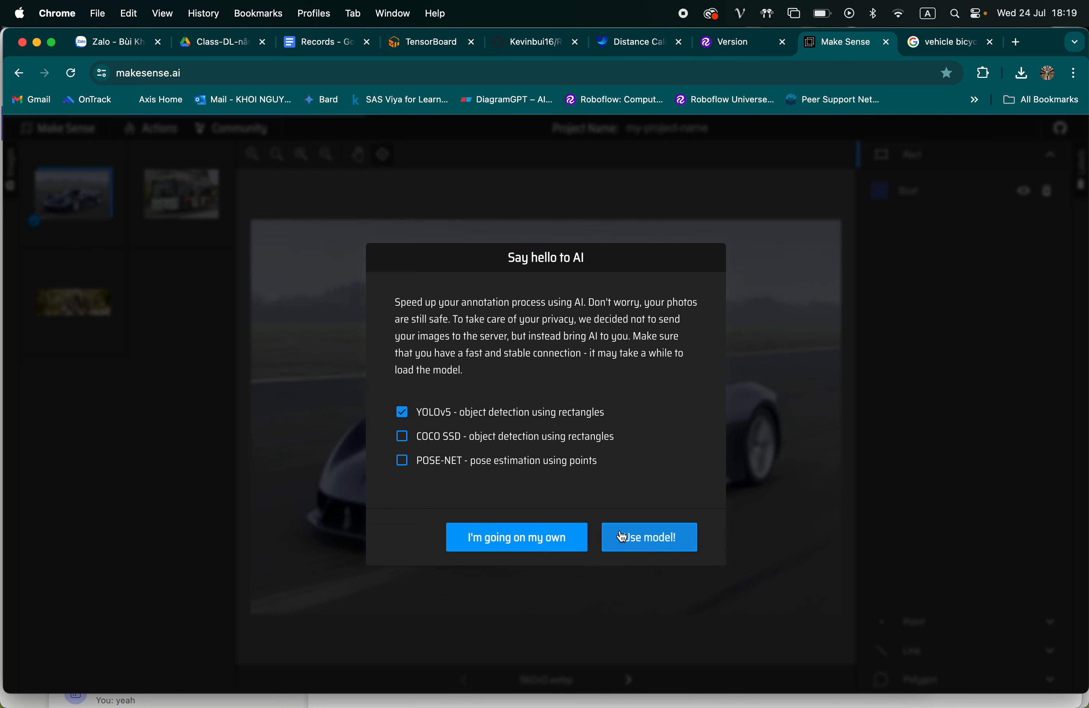
click(623, 536)
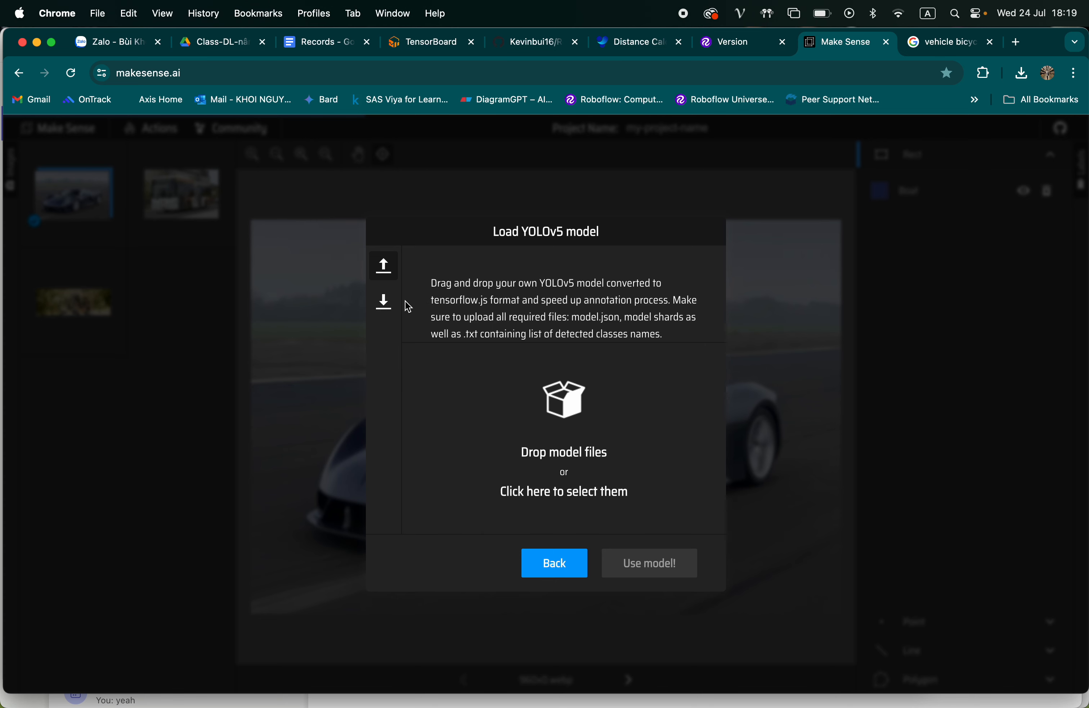
click(385, 303)
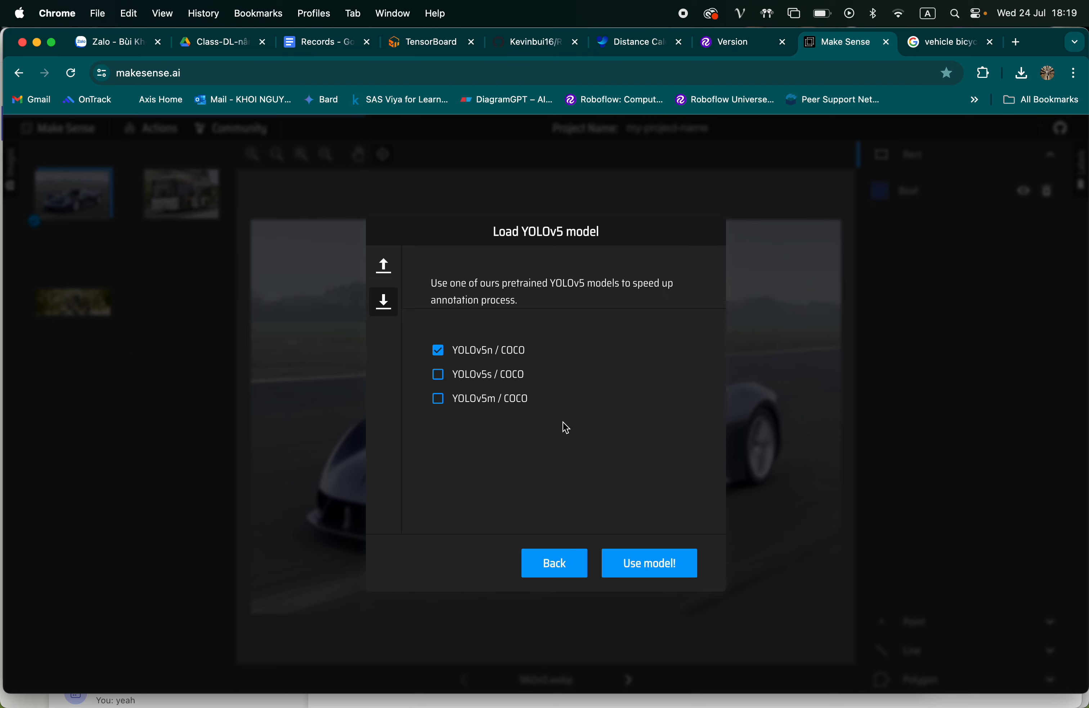
click(632, 560)
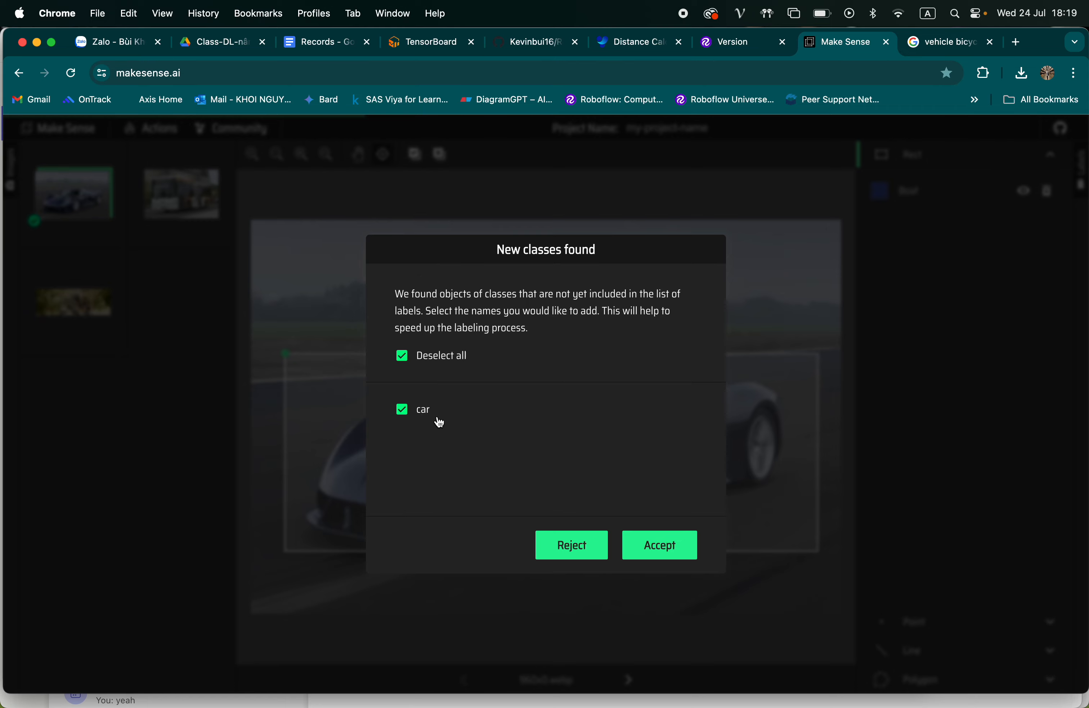
click(645, 544)
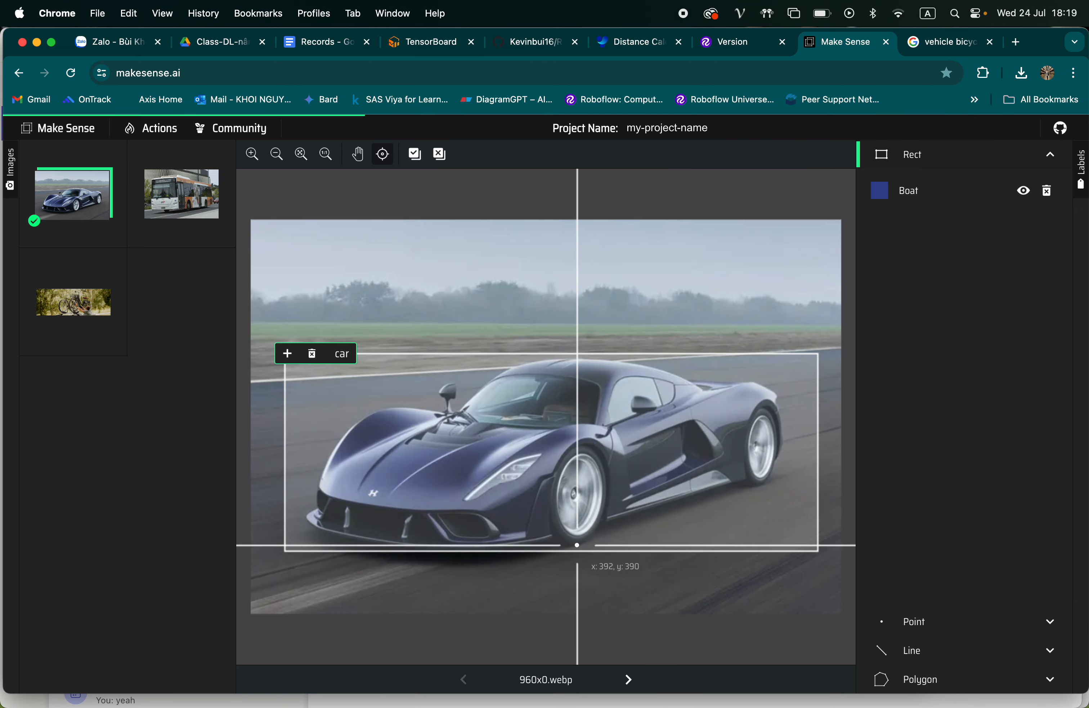
Accept the suggested car box in 960x0.webp and delete the leftover Boat annotation
click(284, 351)
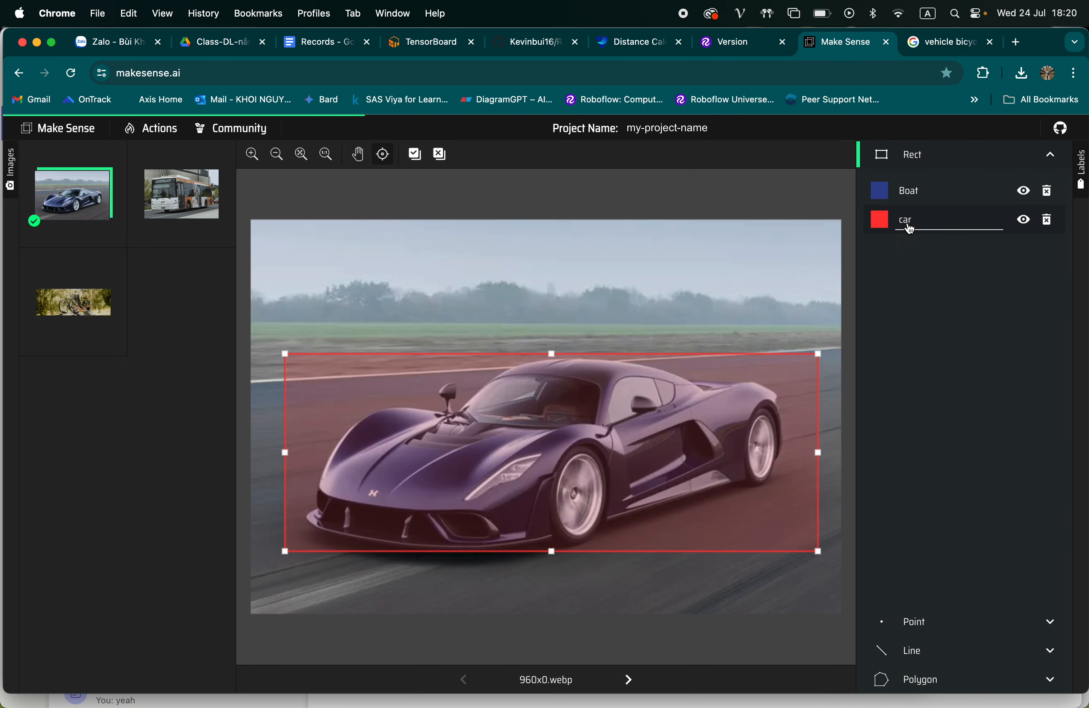
click(911, 228)
click(1048, 190)
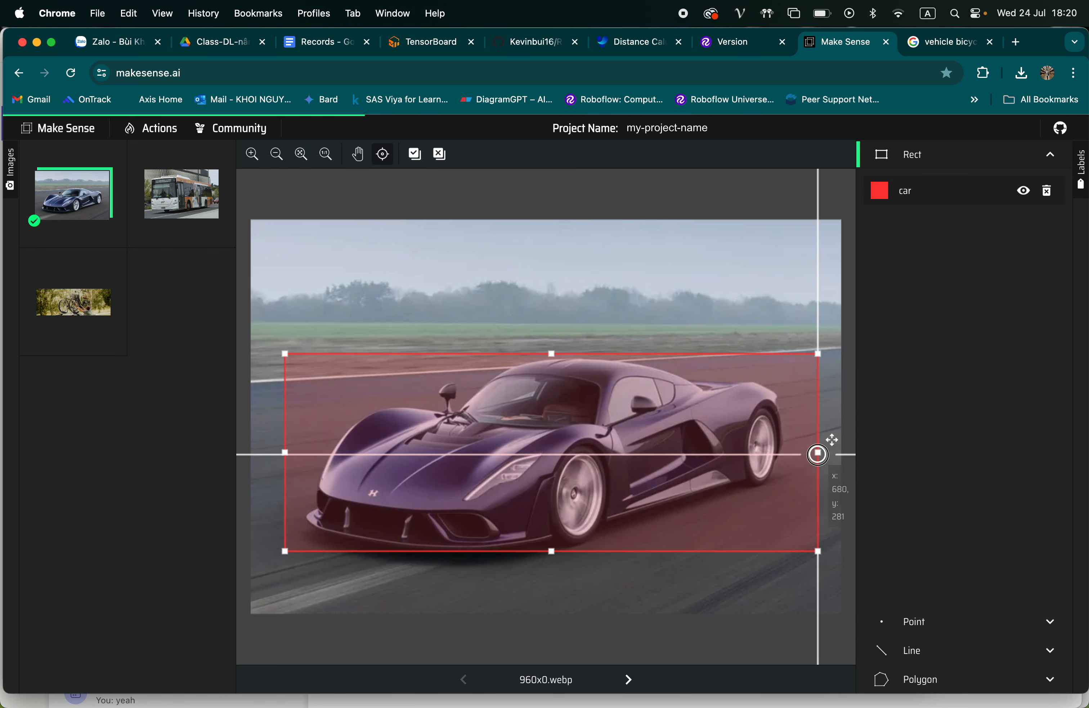
Tighten the right and left edges of the car bounding box to fit closely around the car
drag(819, 454, 786, 456)
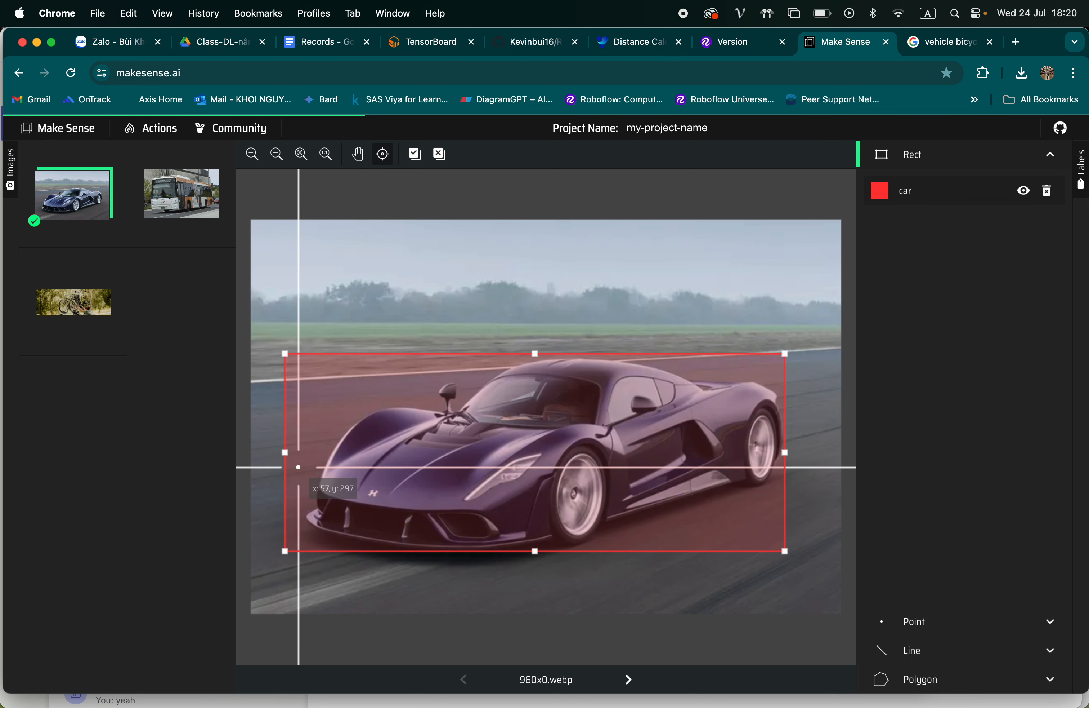
drag(284, 456, 301, 456)
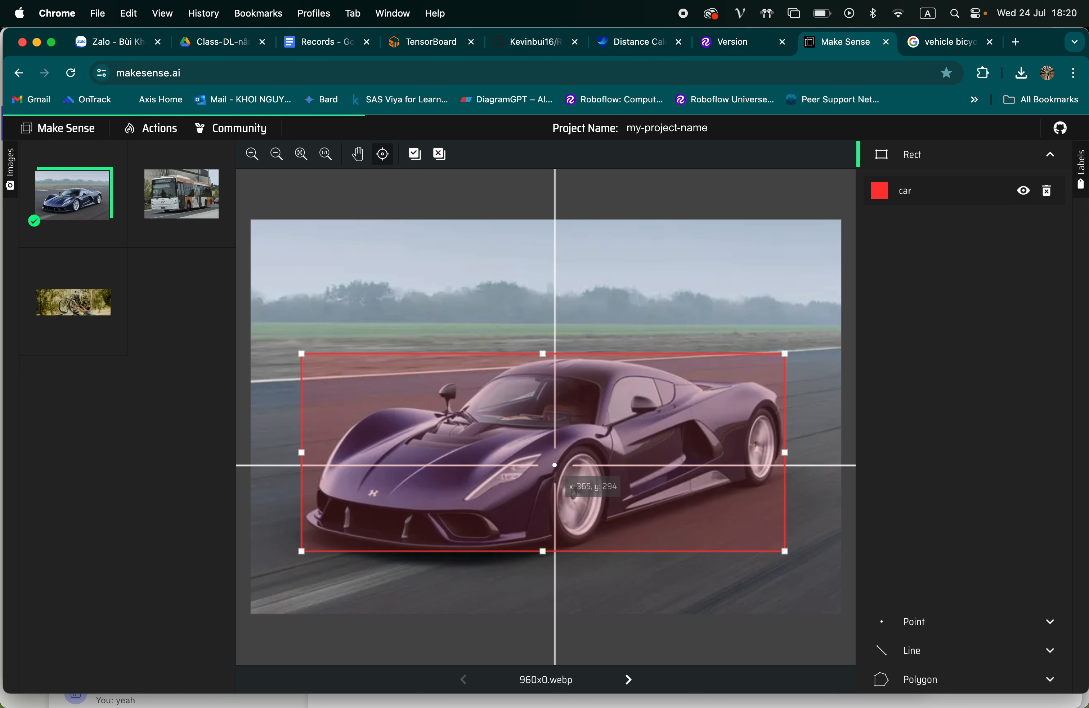
Open the bus image, accept the newly found class bus, and accept the suggested box around the bus
click(172, 211)
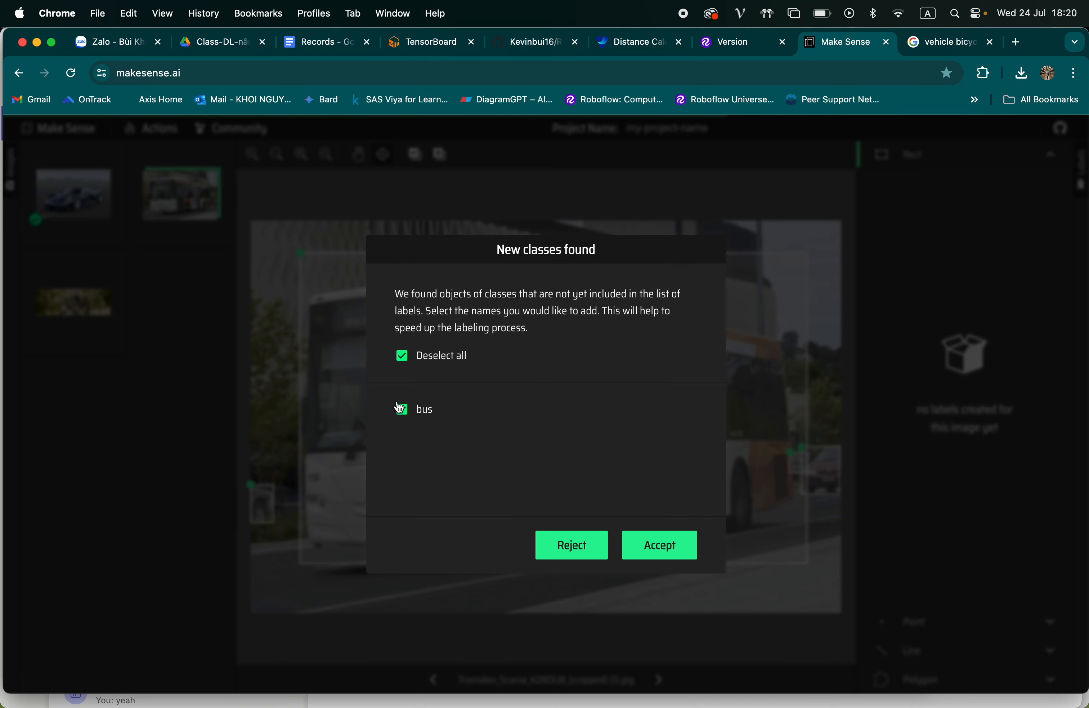
click(643, 537)
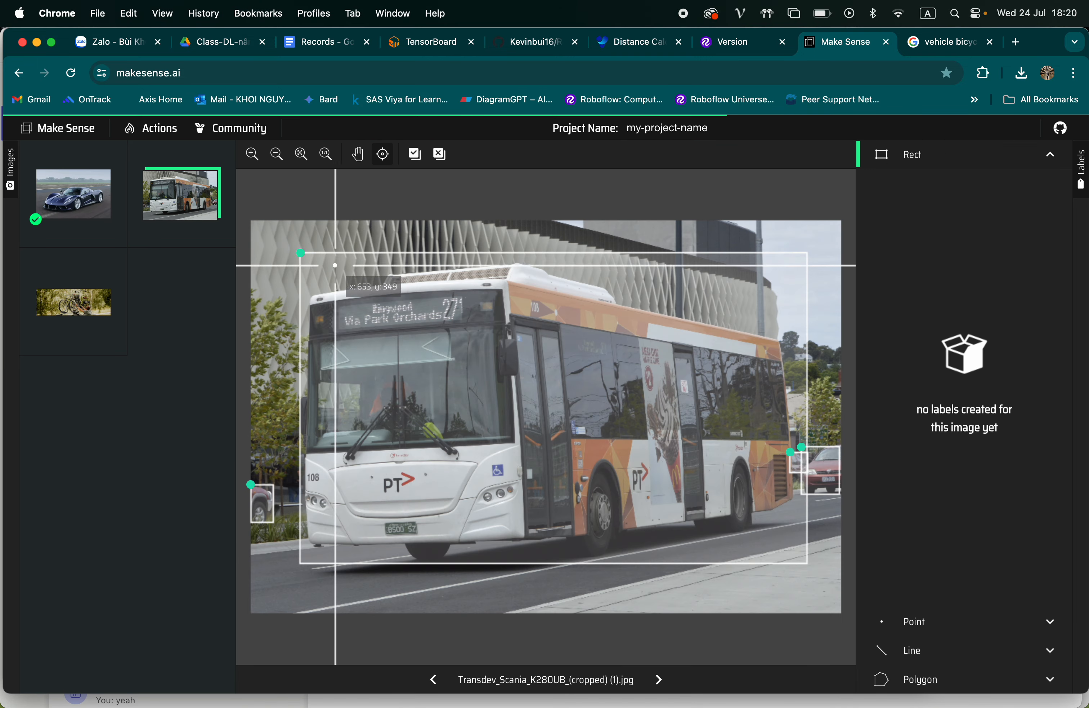
click(303, 255)
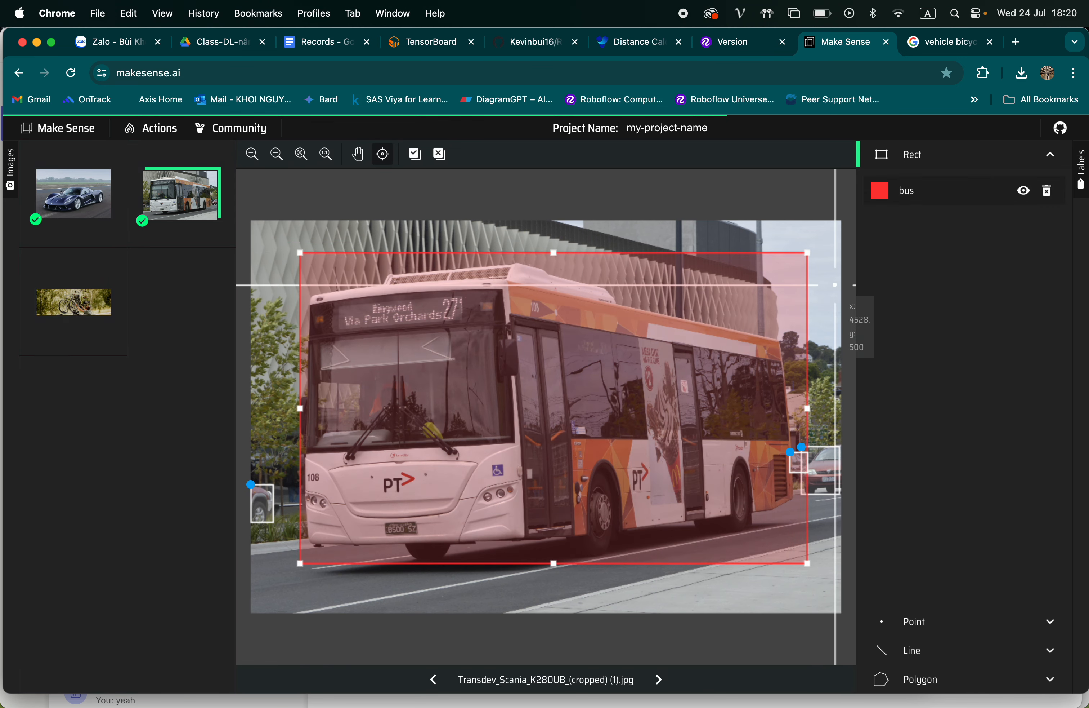
click(914, 196)
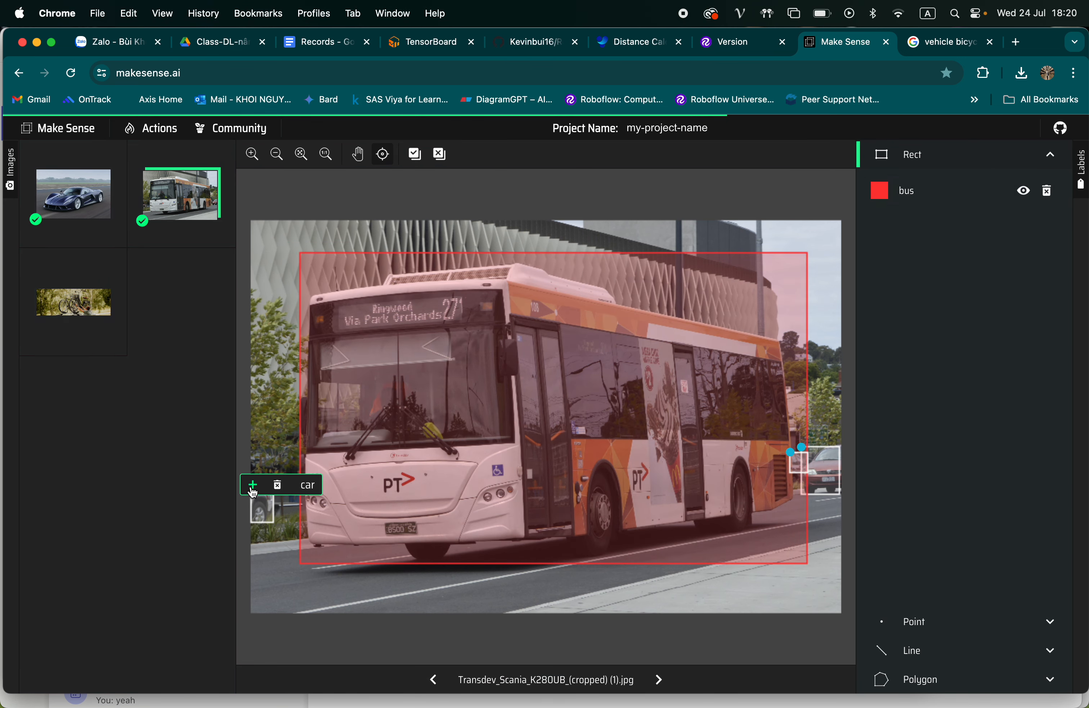
Accept the suggested car box at the left edge of the bus image and change its label to Sedan
click(253, 486)
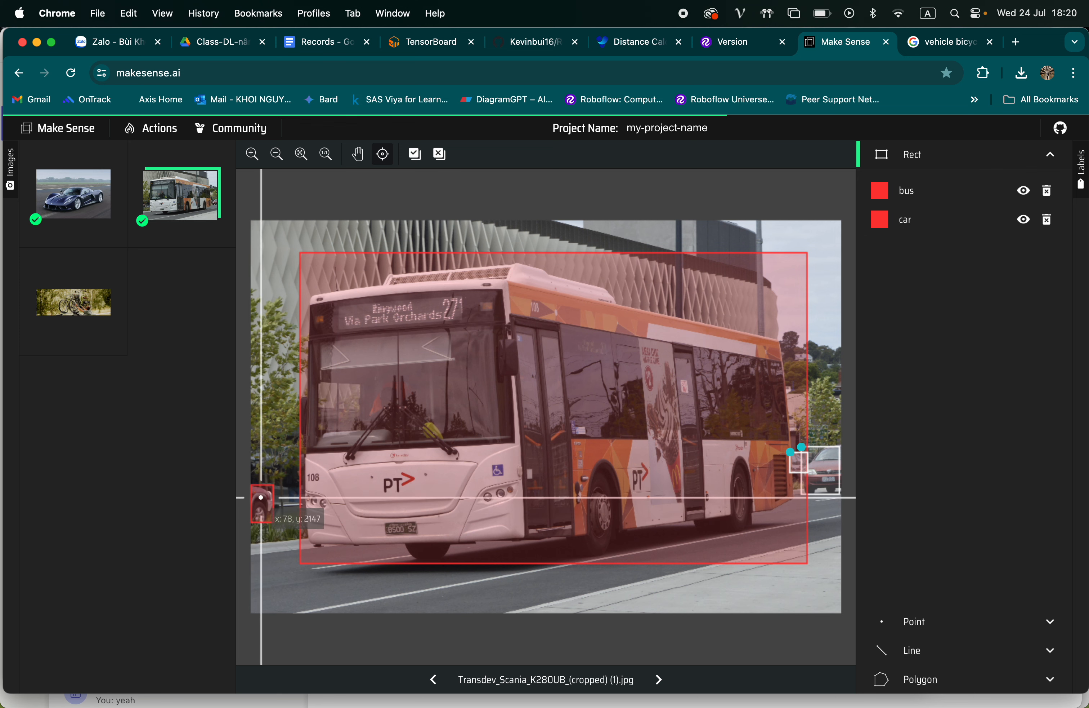
click(905, 218)
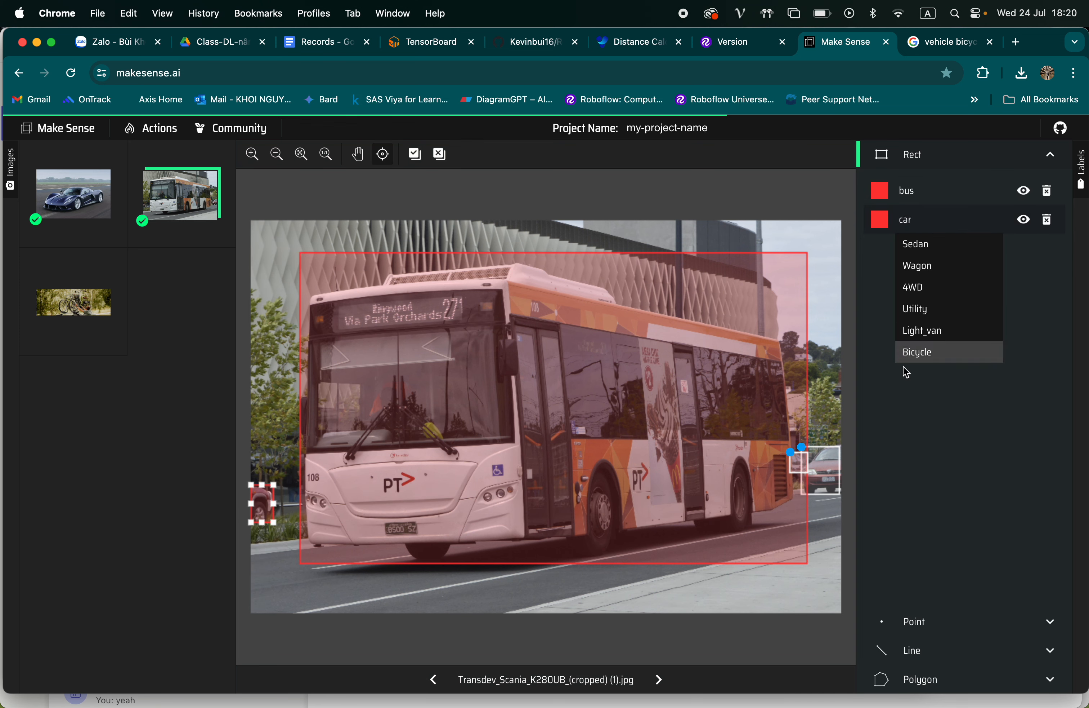
click(898, 389)
click(918, 228)
scroll(925, 294, down, 5)
scroll(927, 294, up, 5)
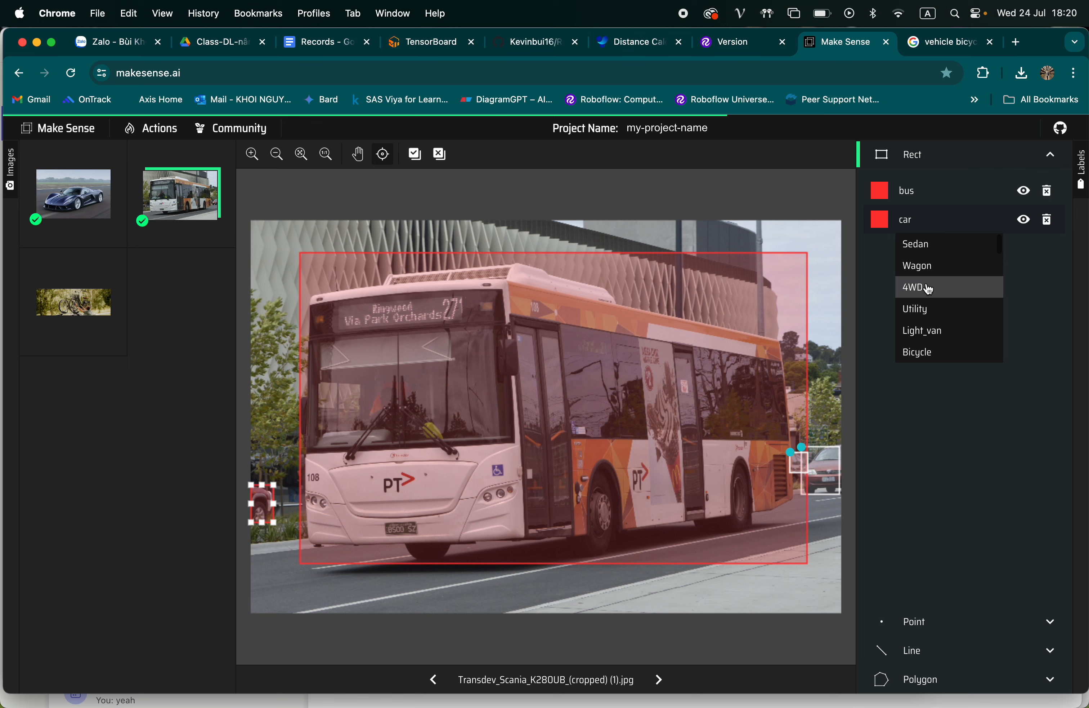
click(924, 246)
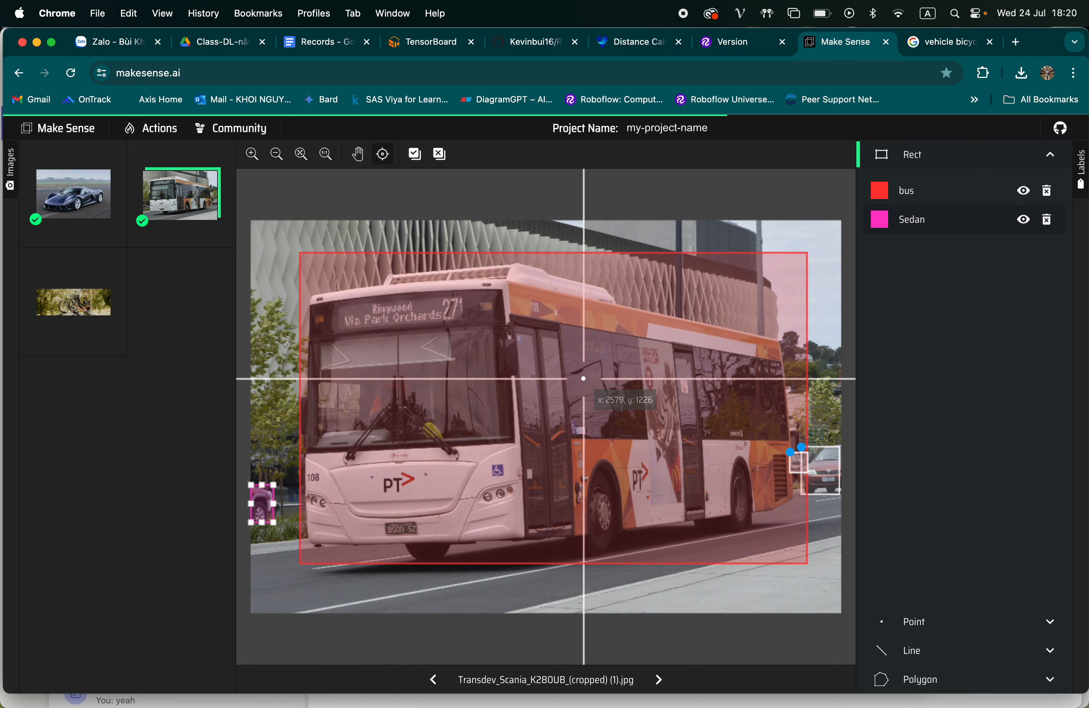
Change the label of the large bounding box around the bus to Three_Axle_Bus
click(595, 298)
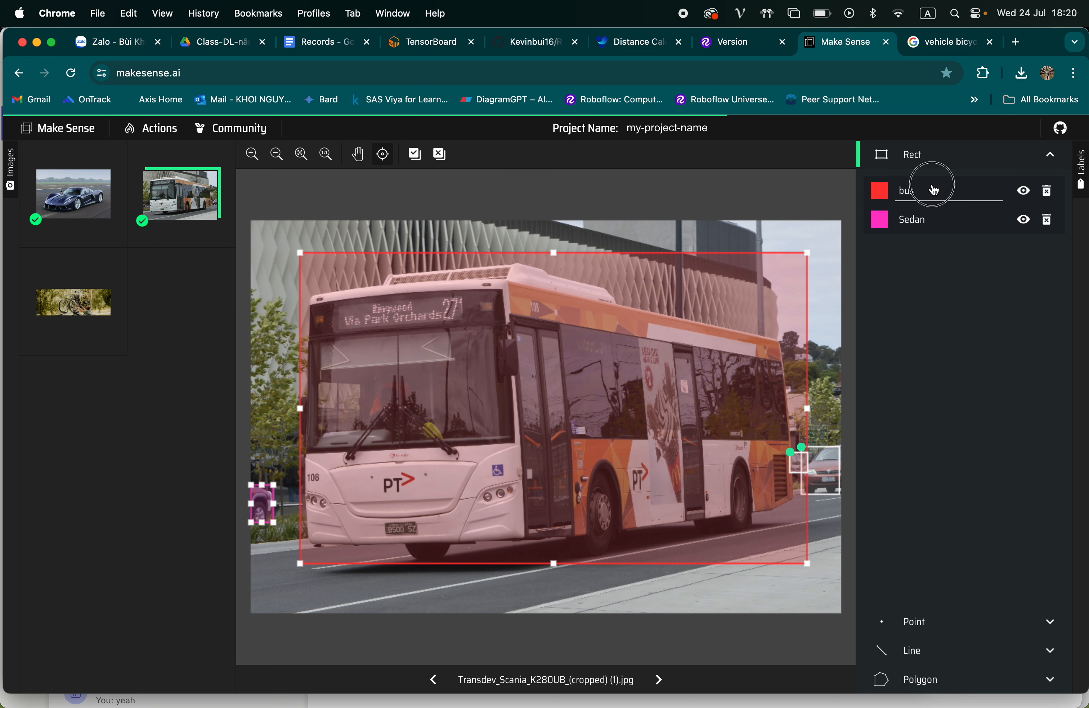
click(932, 188)
scroll(942, 266, down, 5)
scroll(942, 271, up, 3)
scroll(943, 271, down, 3)
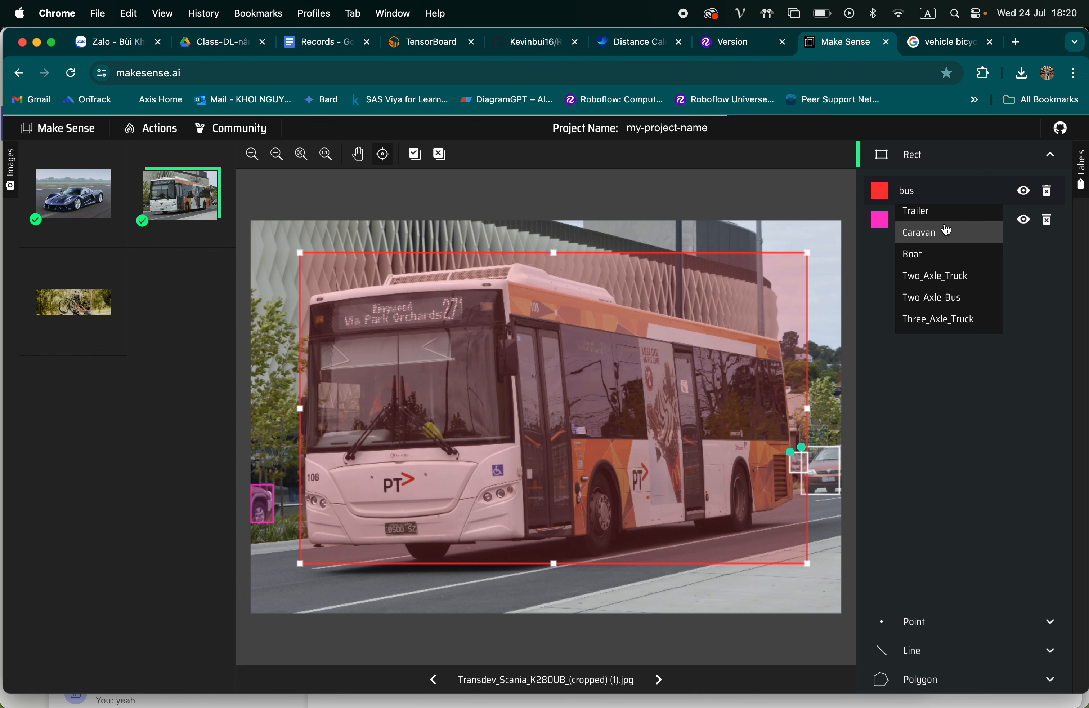
scroll(948, 301, down, 3)
click(941, 293)
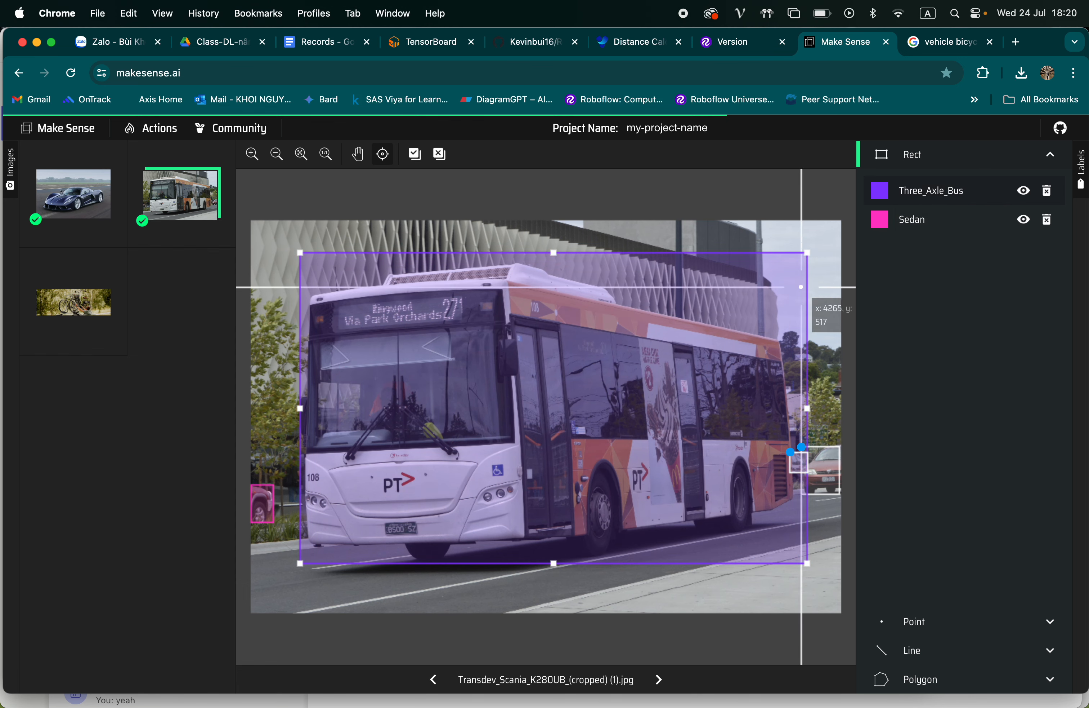
Draw a bounding box around the two bicycles in image.jpg and label it Triple_Road_Train
click(90, 305)
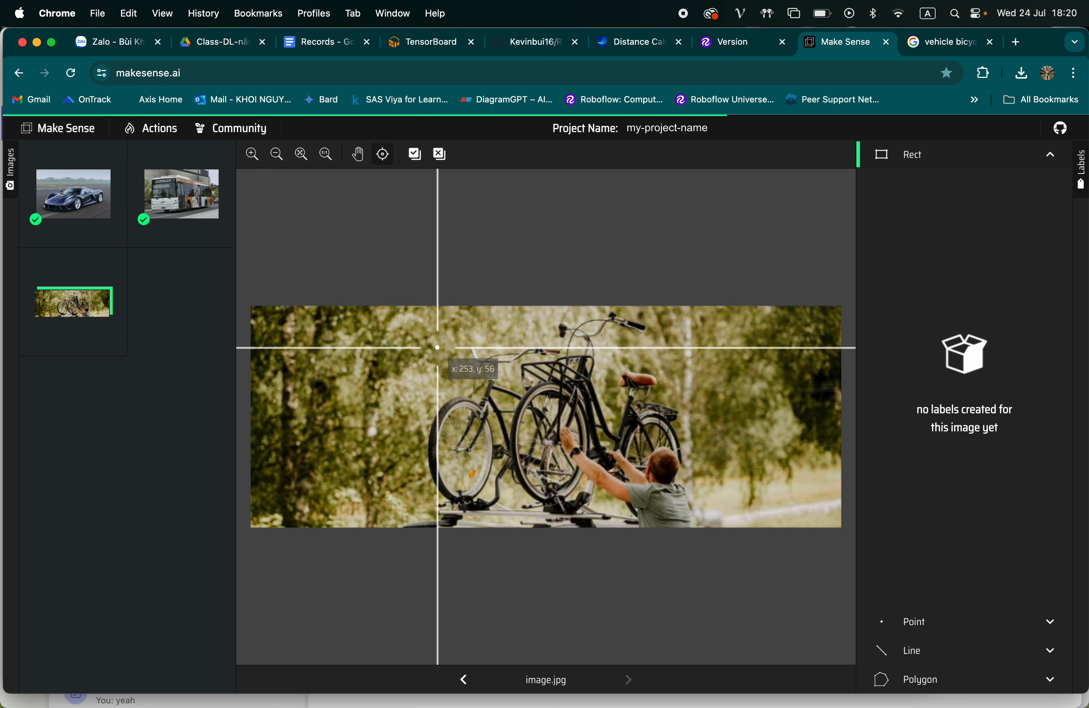
mouse_move(415, 315)
mouse_down()
mouse_move(587, 364)
mouse_move(677, 467)
mouse_move(687, 506)
mouse_up()
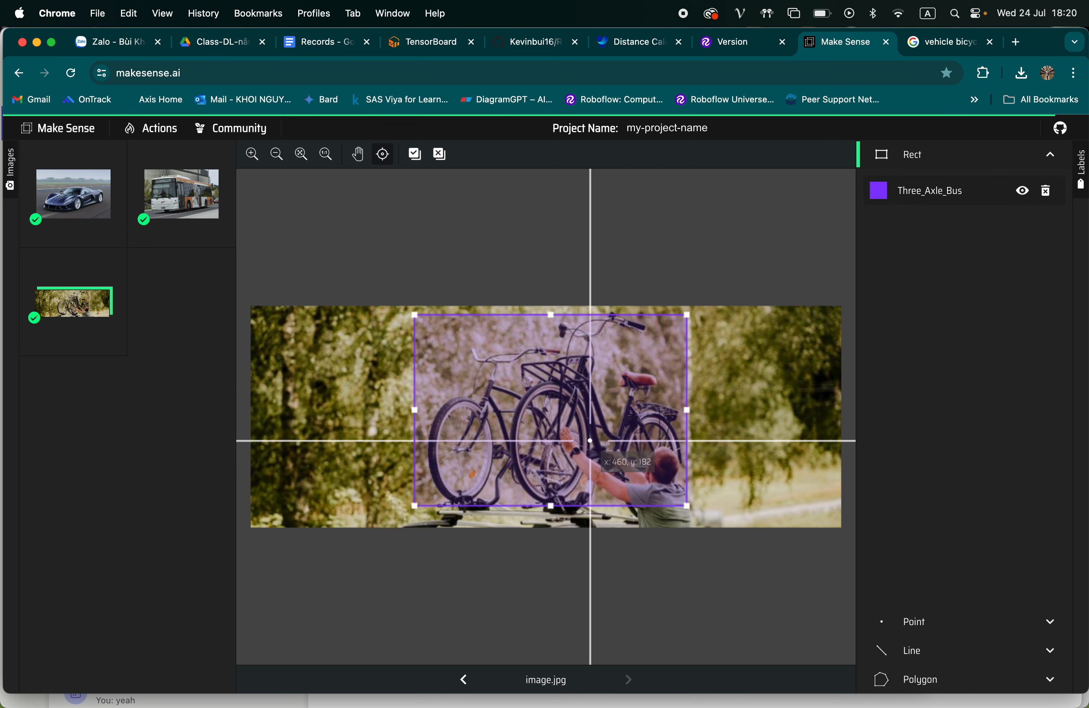
click(914, 201)
scroll(941, 285, down, 3)
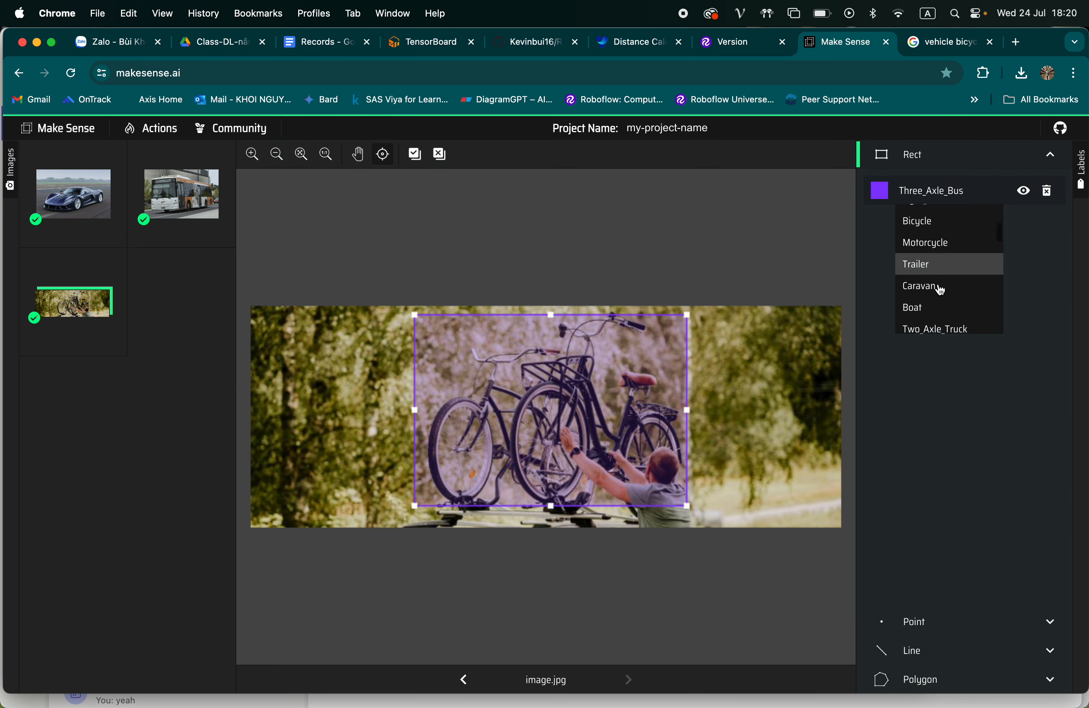
scroll(938, 285, down, 6)
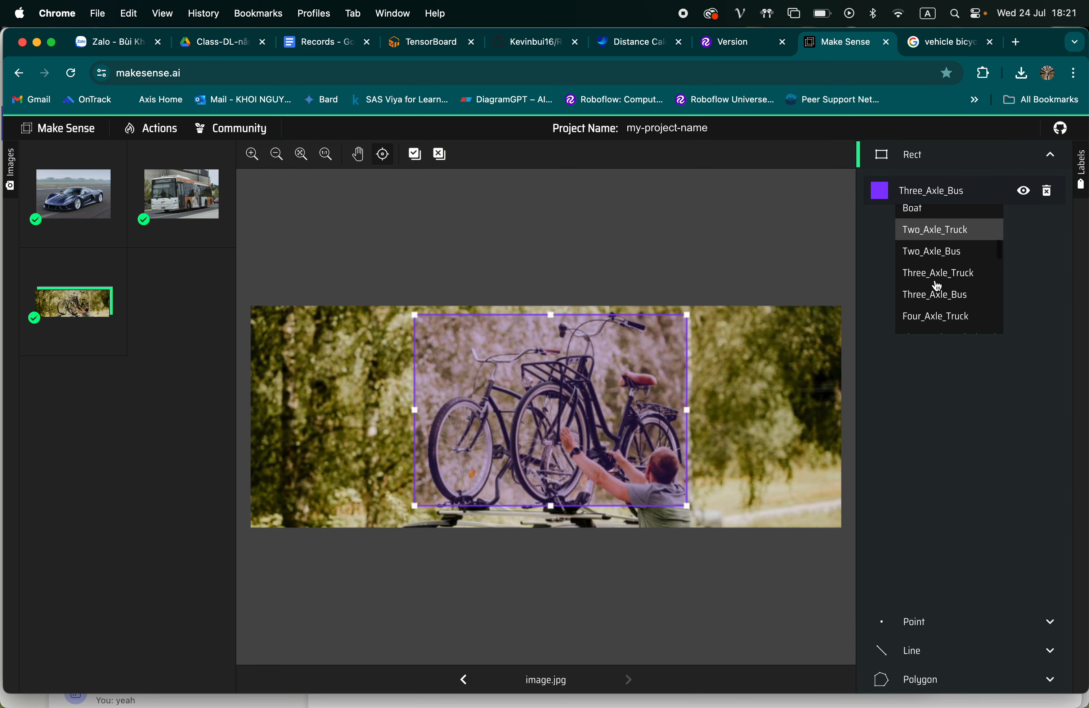
scroll(938, 285, down, 4)
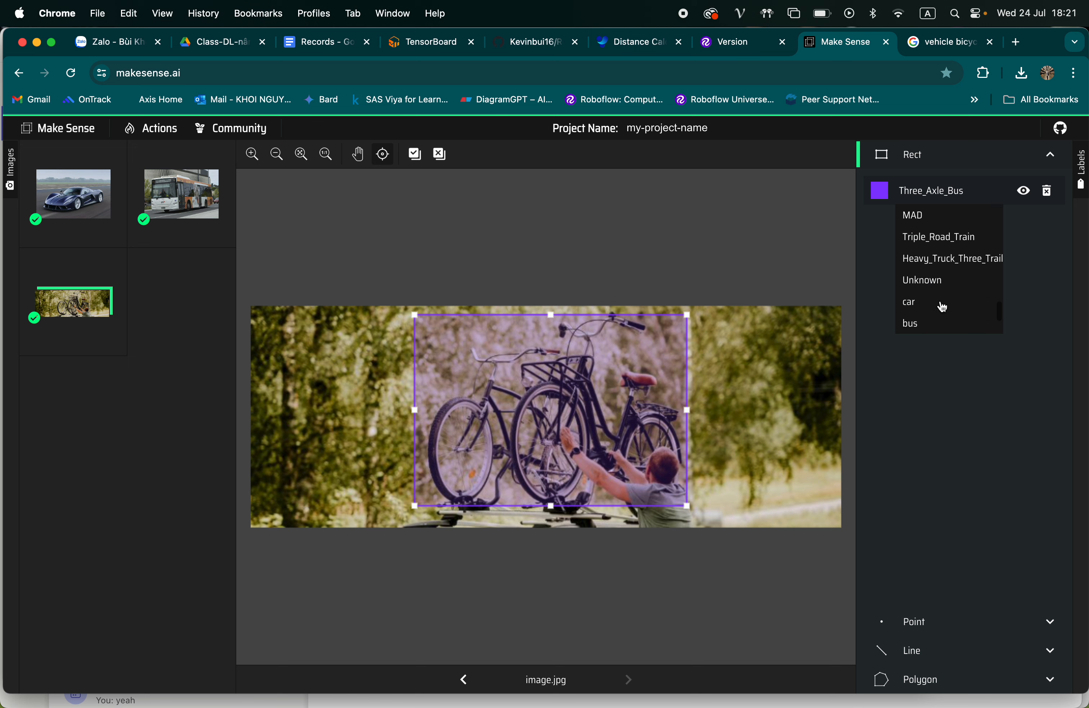
click(948, 237)
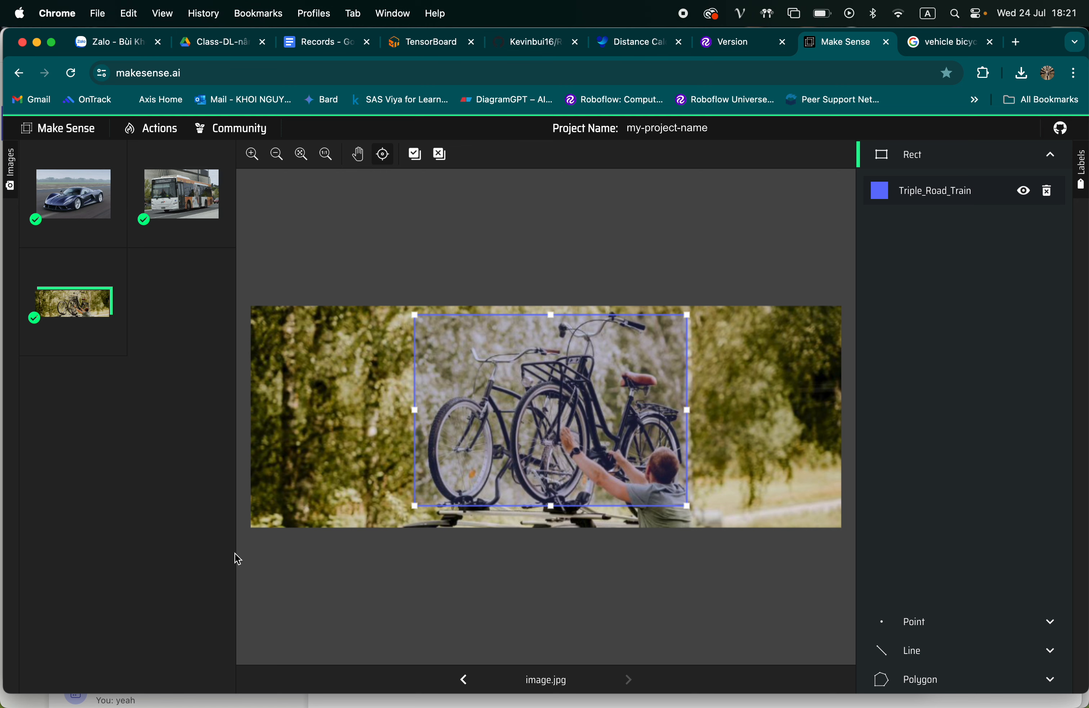
Export the rect annotations as a .zip package containing files in YOLO format
click(156, 129)
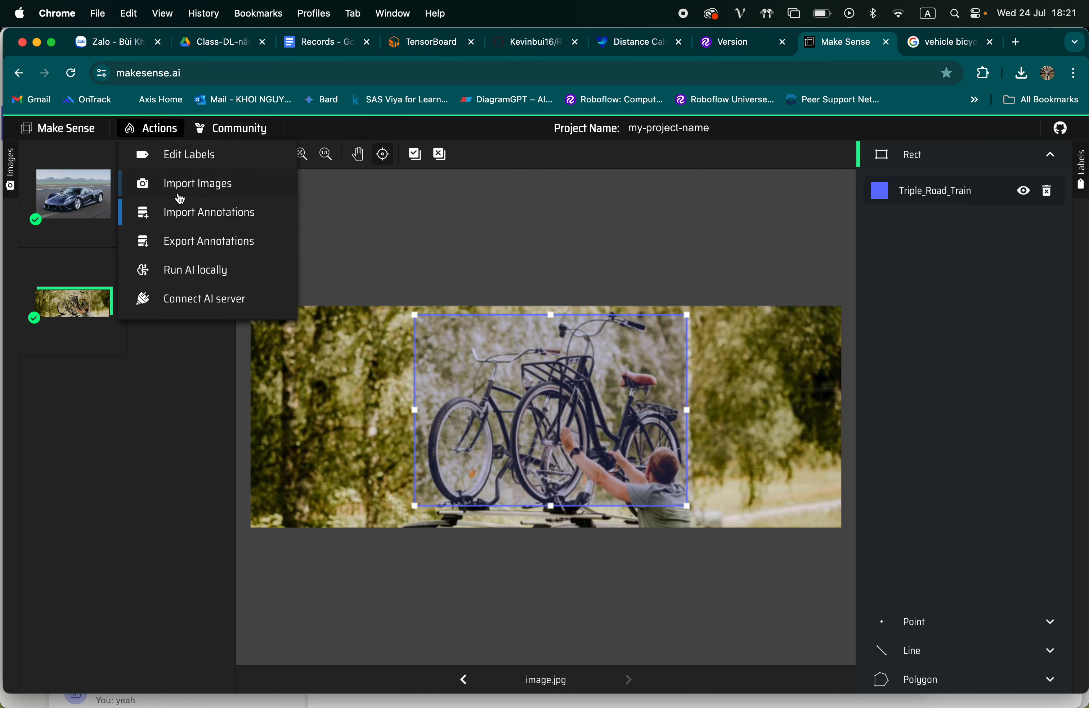
click(178, 251)
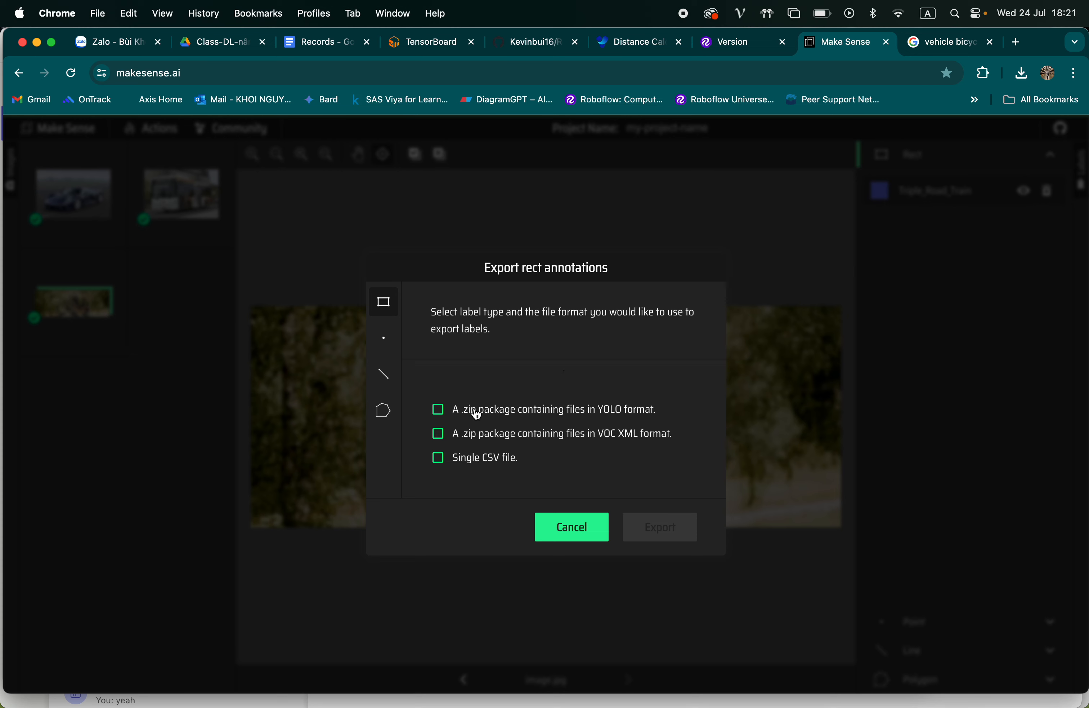
click(497, 421)
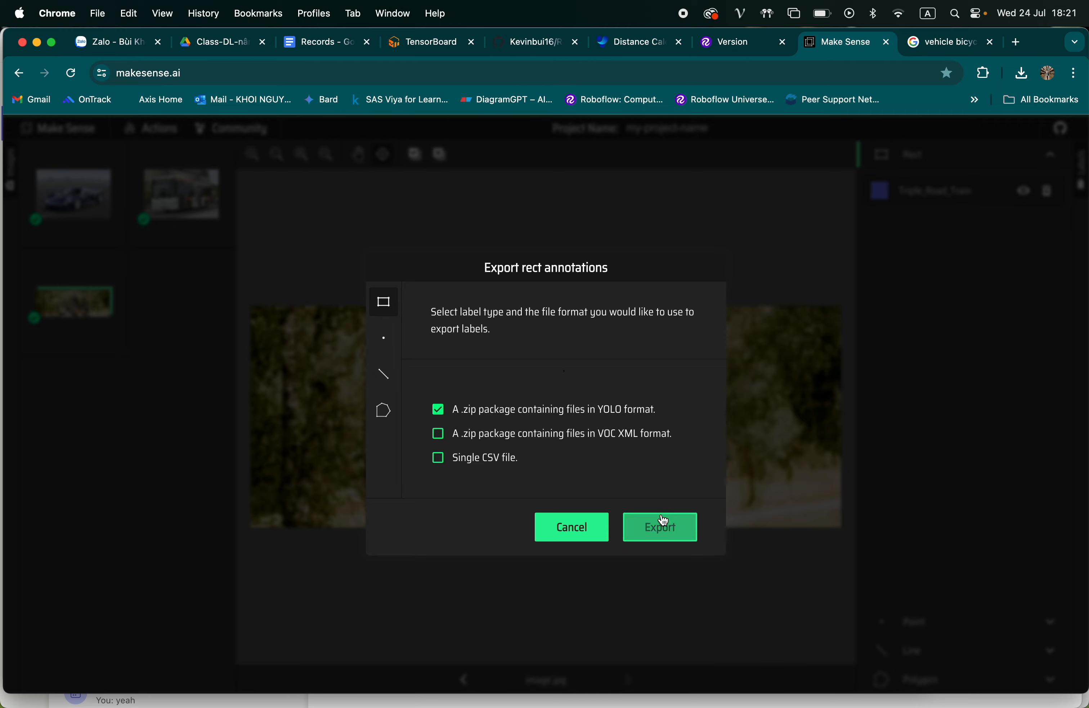
click(654, 533)
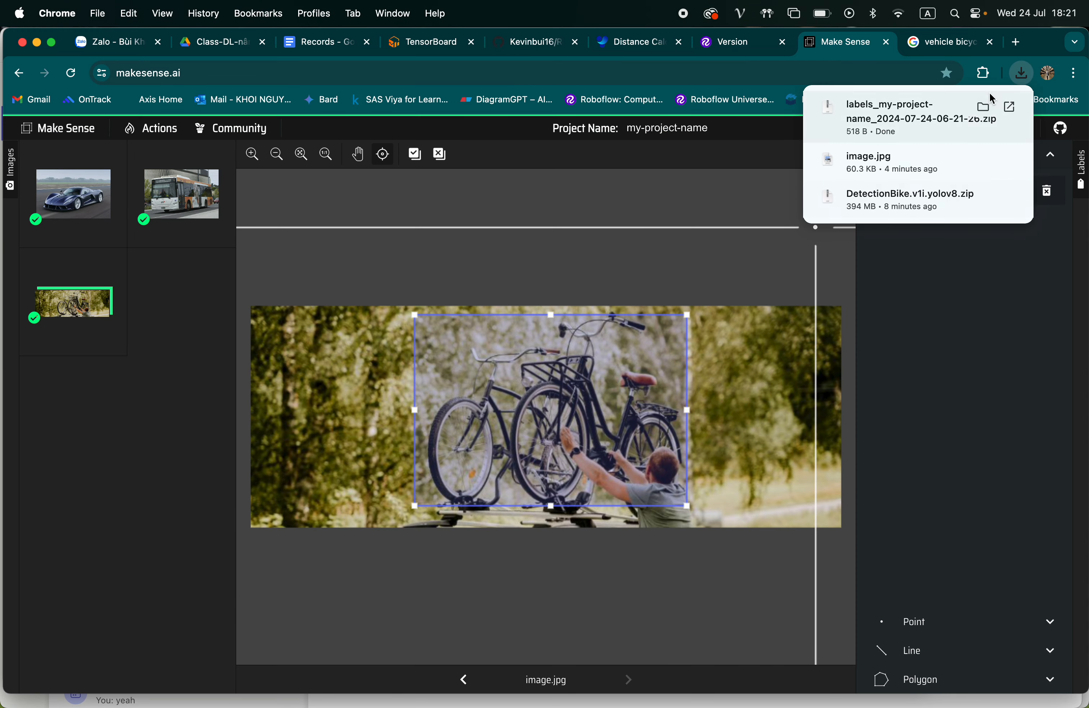
Extract the exported labels zip in the Downloads folder in Finder and open the extracted labels folder
click(984, 107)
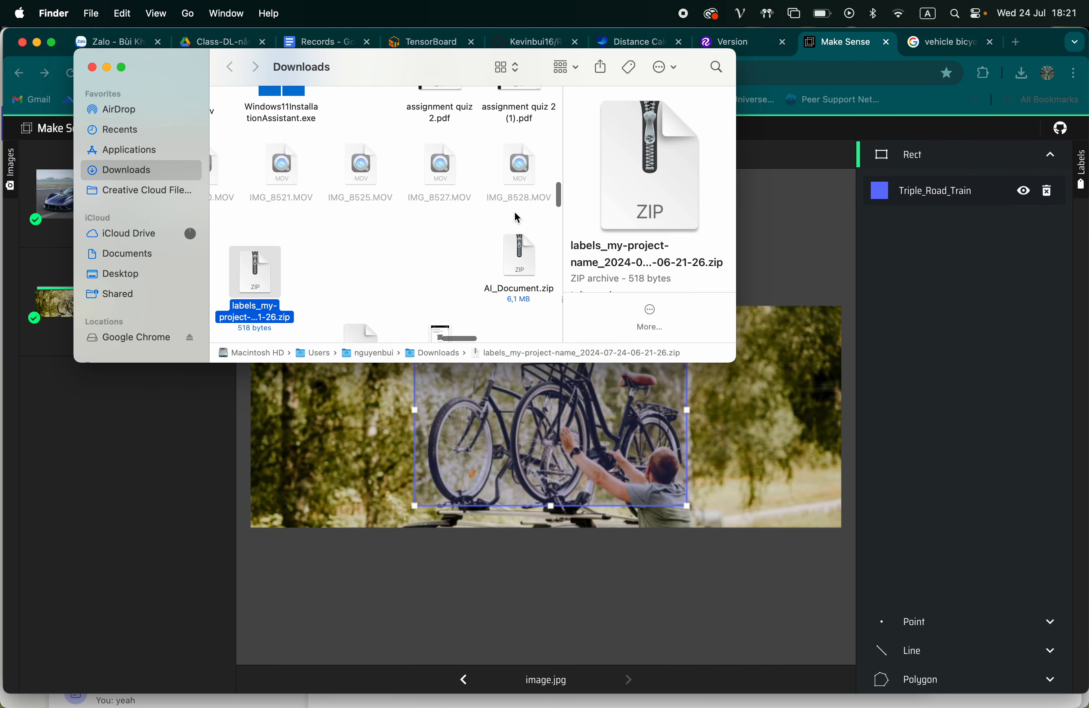
double_click(268, 276)
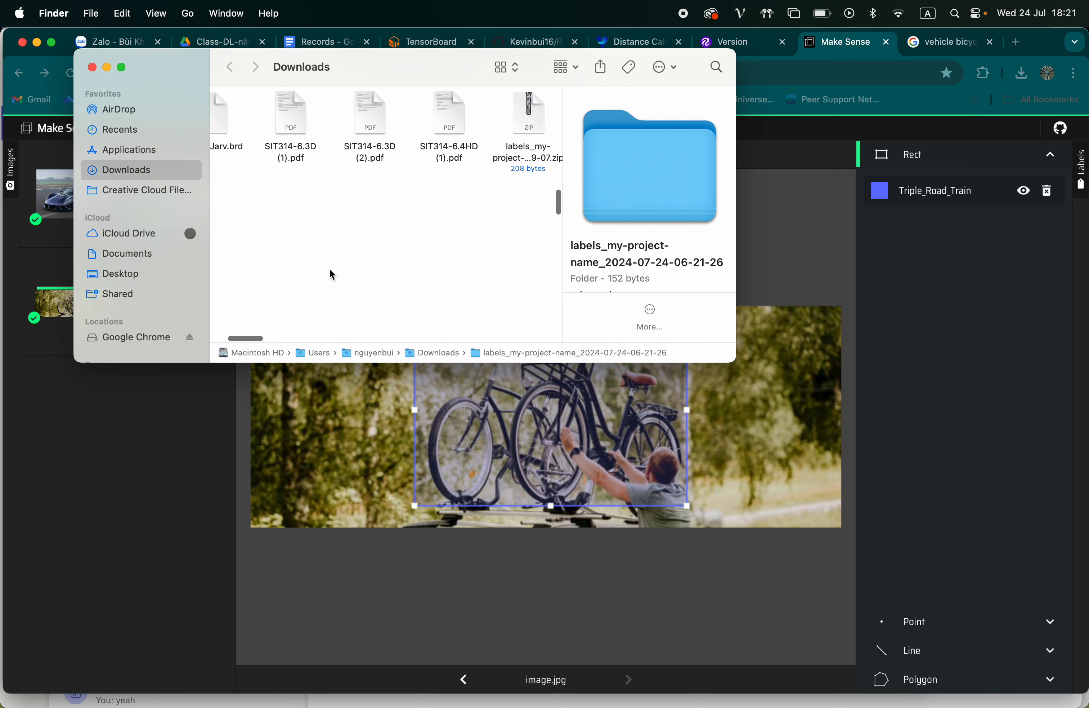
scroll(331, 264, down, 2)
scroll(332, 265, up, 2)
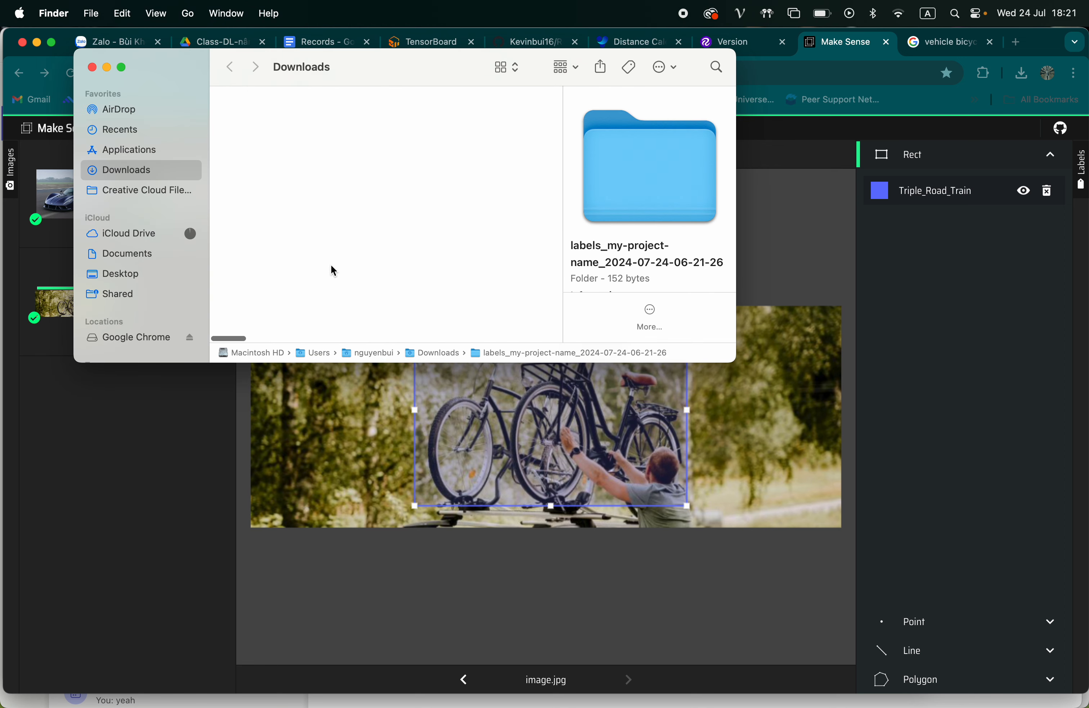
scroll(331, 264, down, 3)
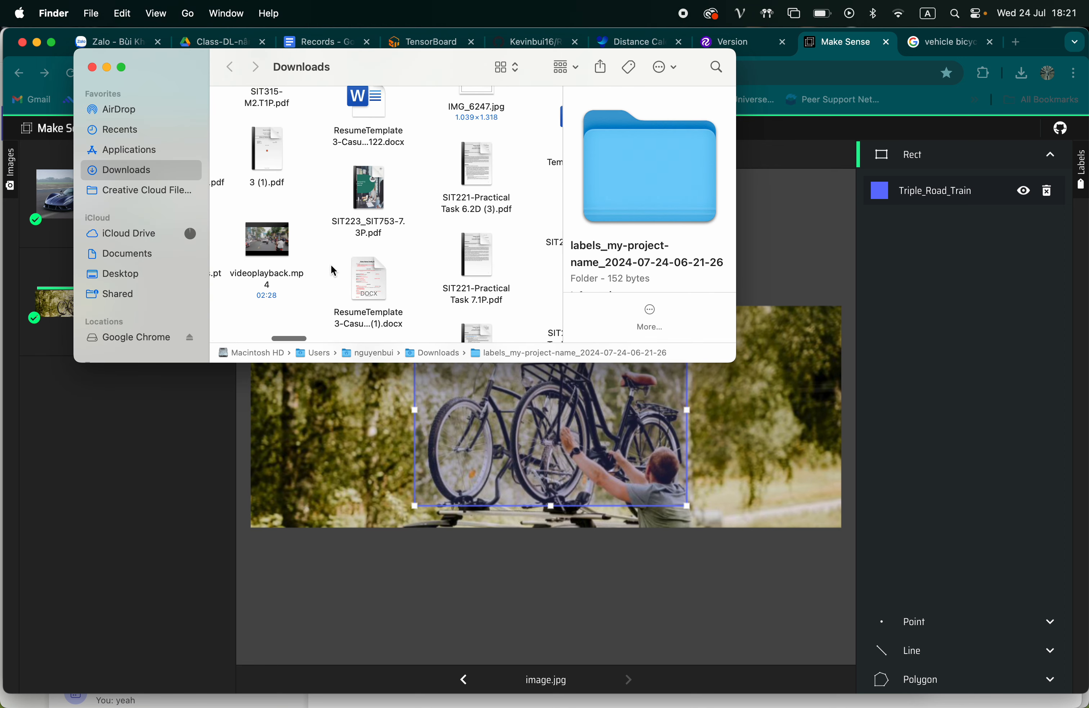
click(1012, 77)
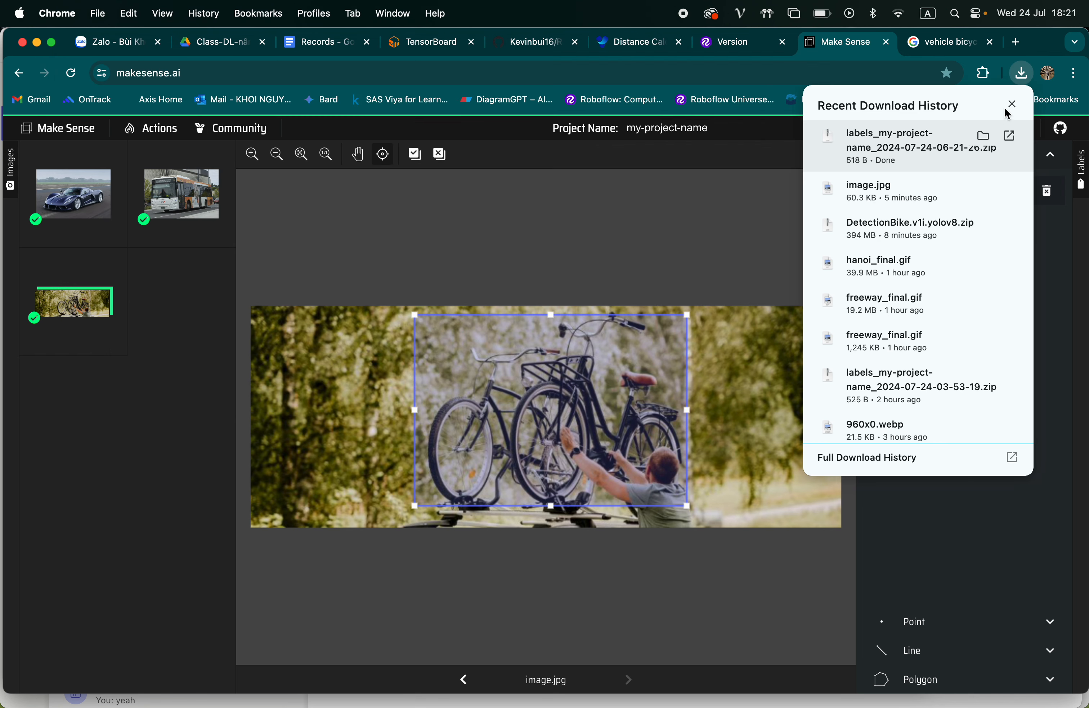
click(985, 138)
scroll(521, 283, right, 2)
scroll(521, 284, down, 1)
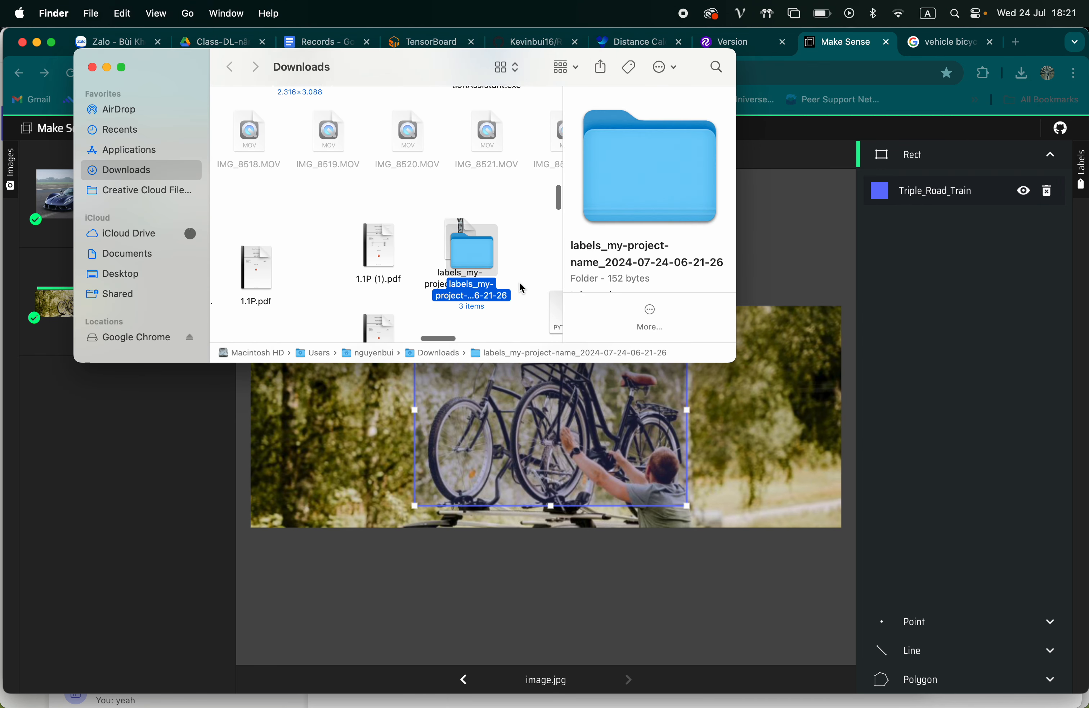
double_click(467, 260)
Preview the exported annotation text files for the images and open 960x0.txt in TextEdit to examine its values
click(255, 123)
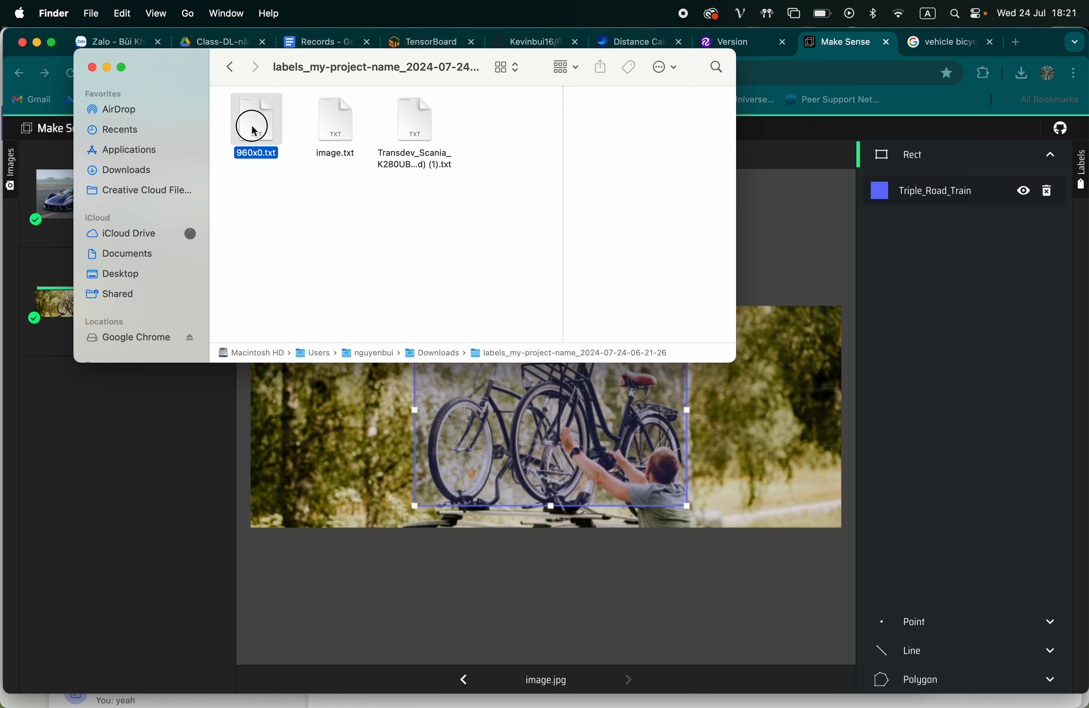
click(342, 138)
click(417, 140)
click(346, 144)
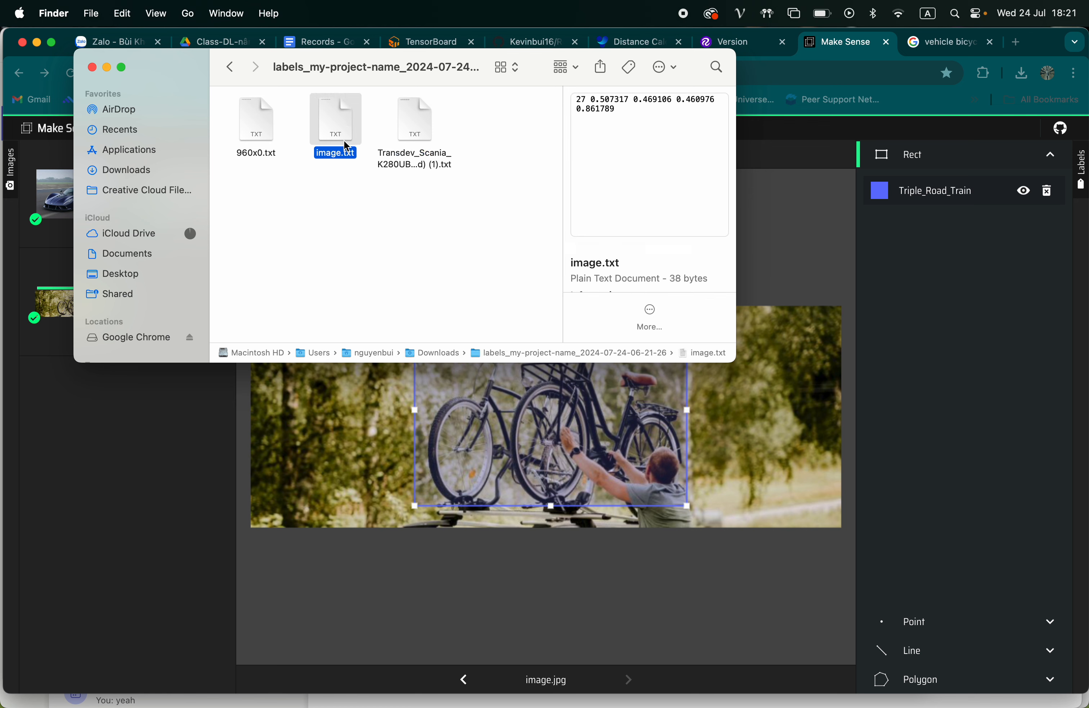
click(258, 134)
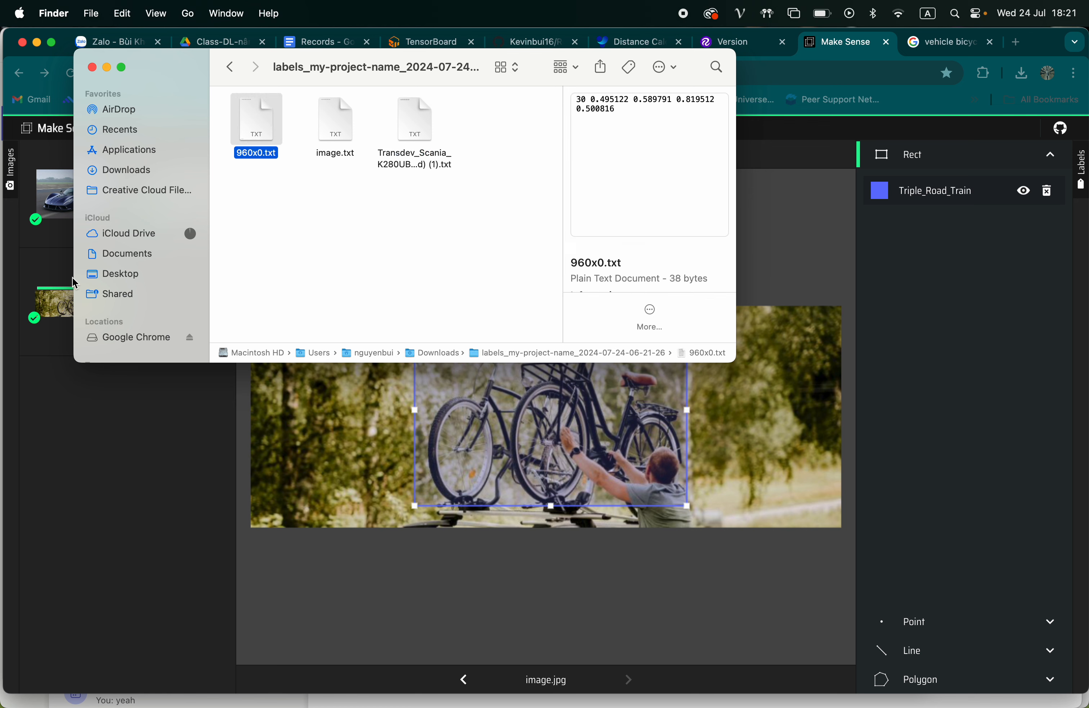
drag(206, 67, 324, 231)
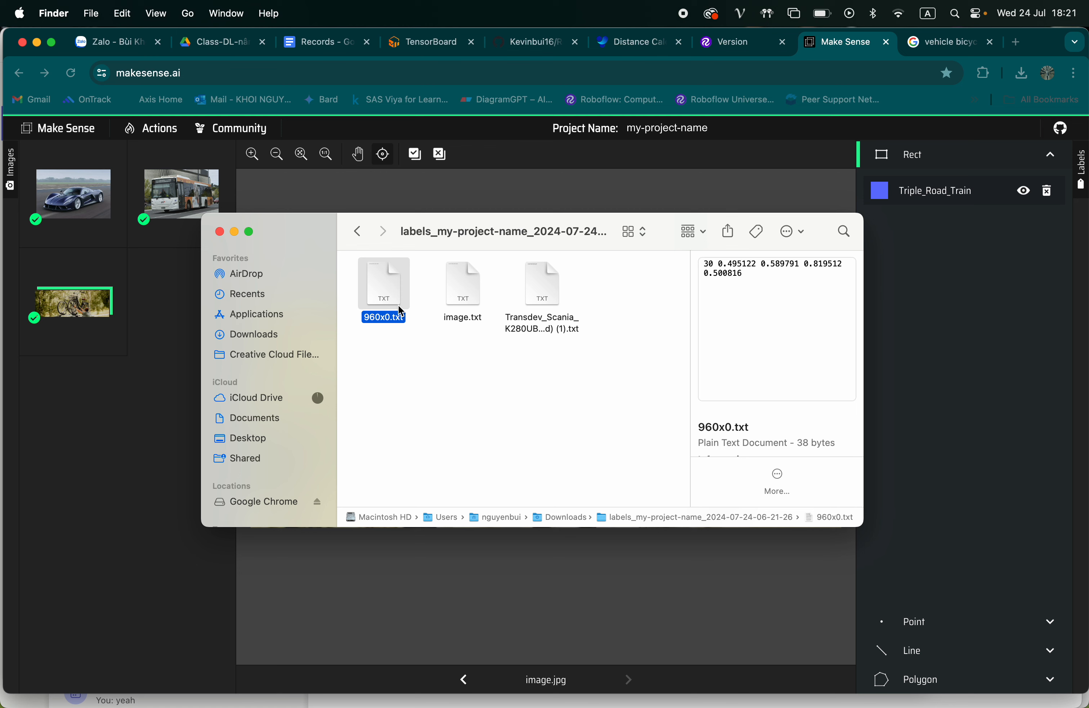
double_click(392, 295)
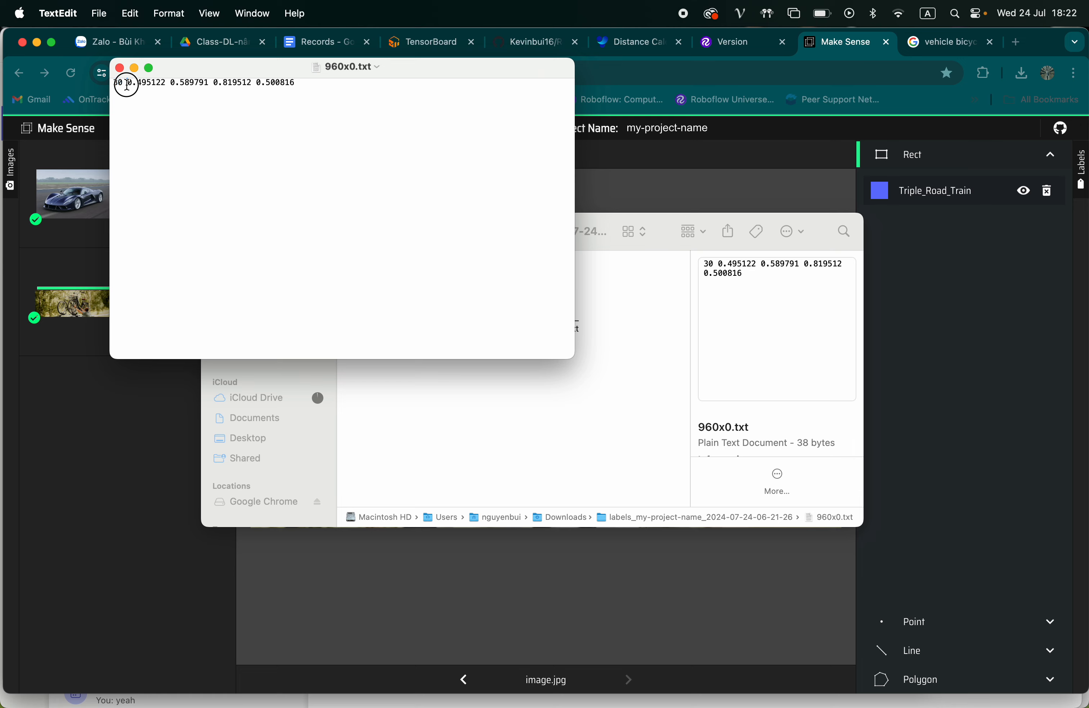
Switch back to Make Sense and look through the available labels for the bicycles' bounding box in image.jpg
click(907, 196)
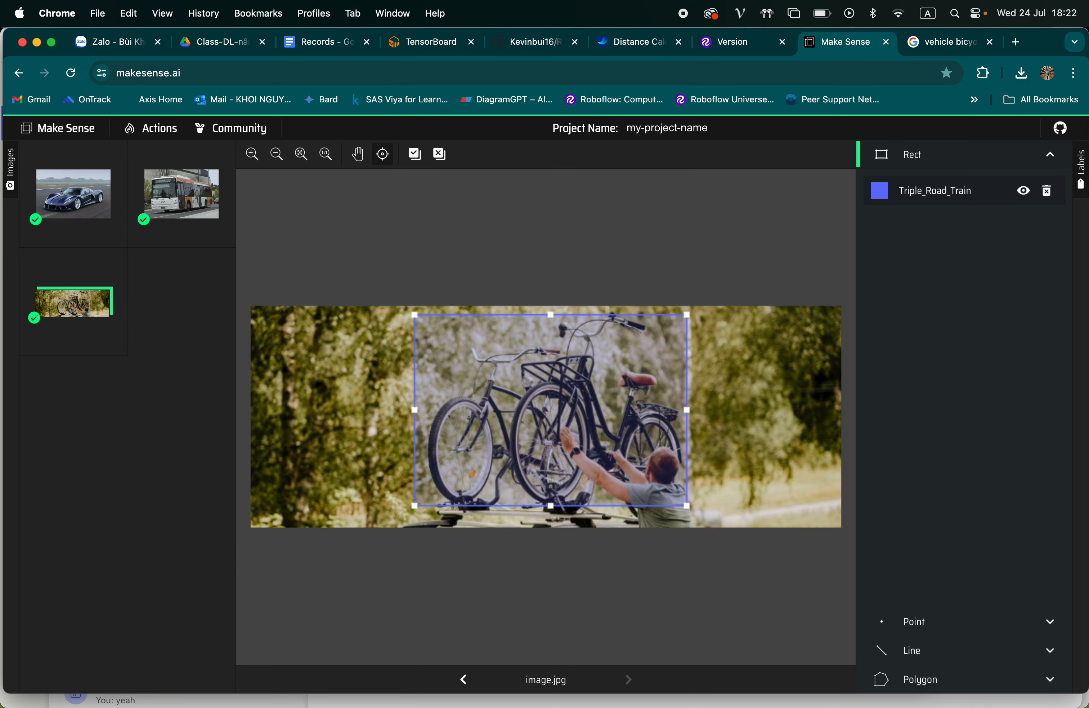
click(916, 199)
scroll(933, 280, down, 5)
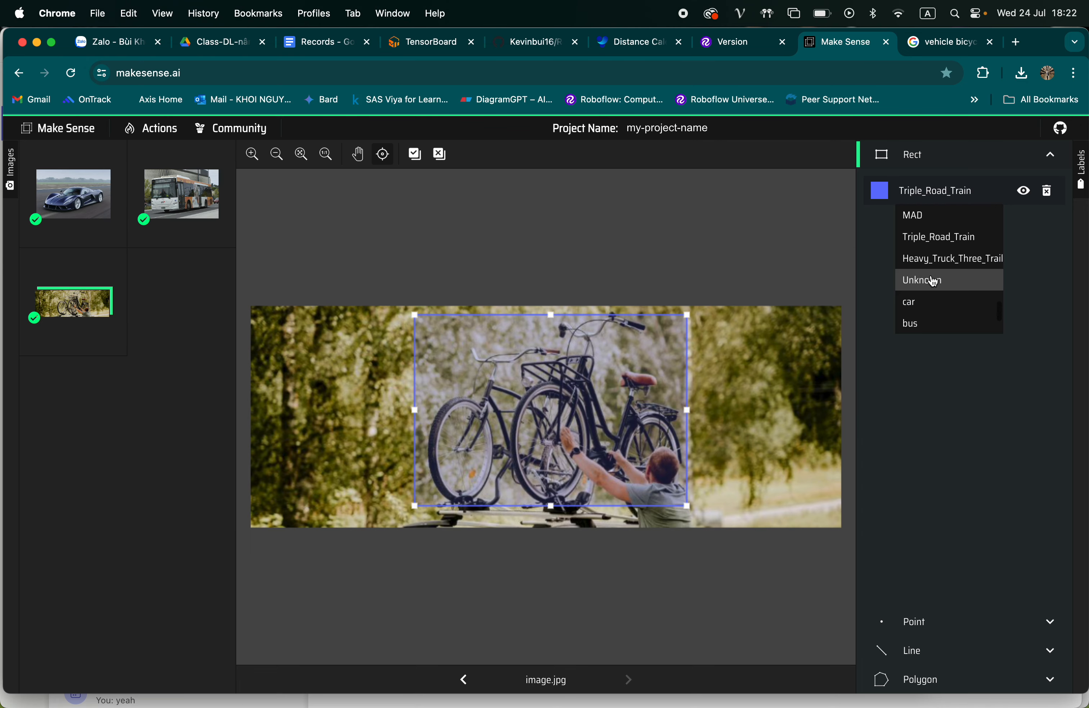
scroll(933, 281, down, 2)
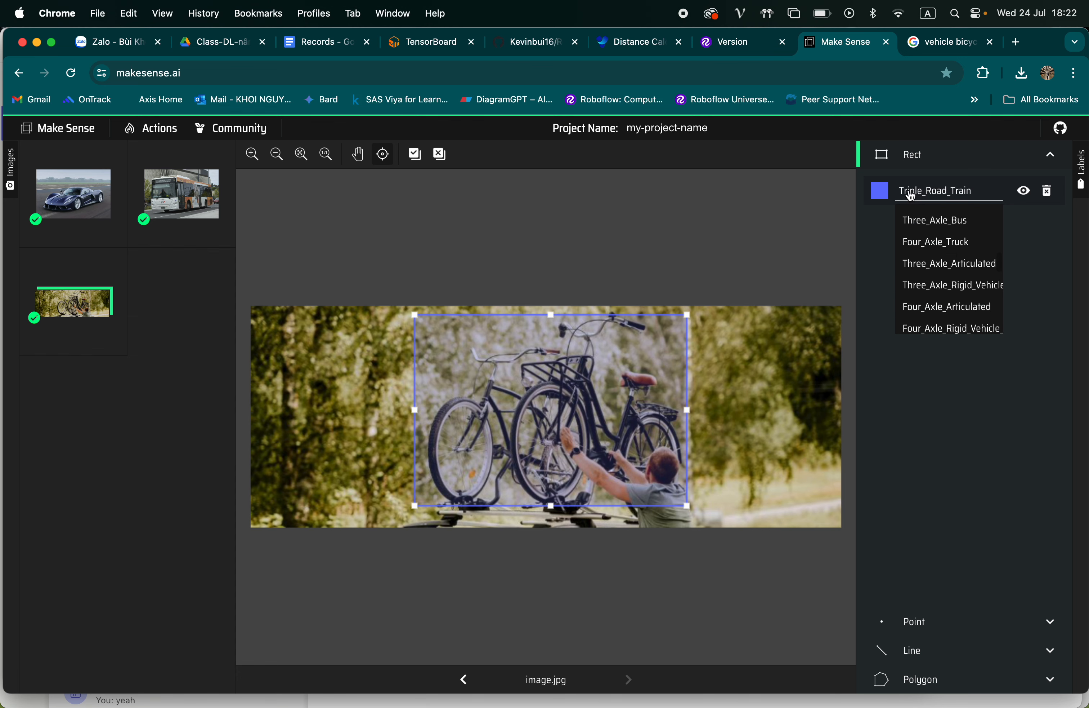
Compare the label list of the car's box in 960x0.webp with the class number and coordinates in 960x0.txt
click(73, 204)
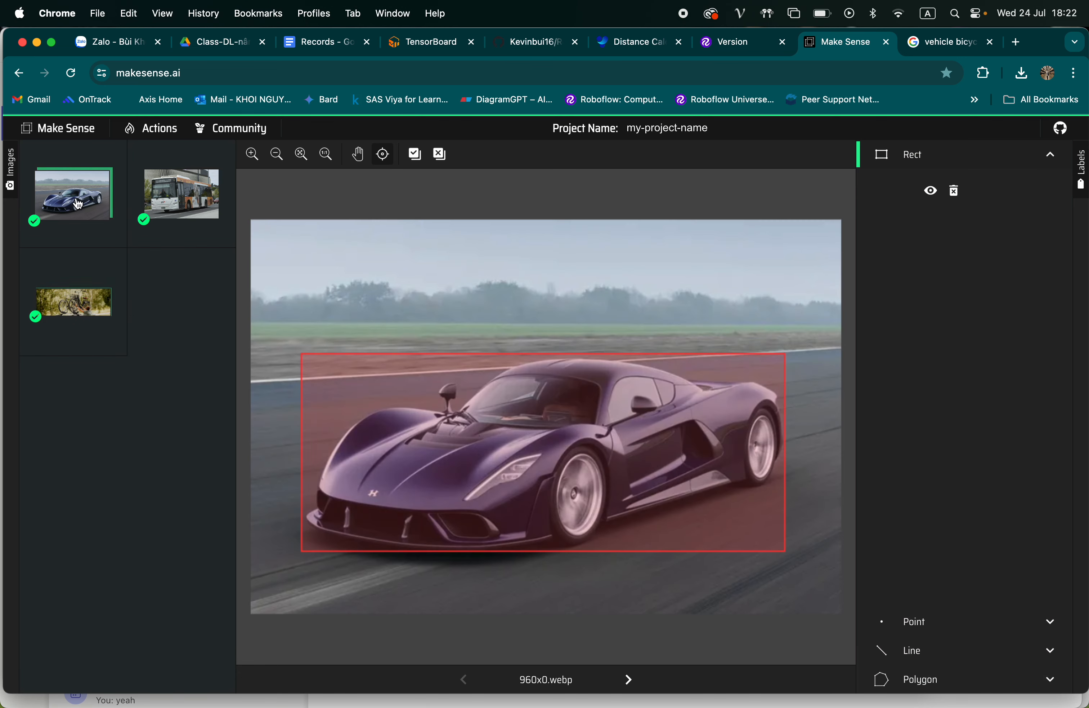
click(899, 191)
scroll(928, 278, down, 5)
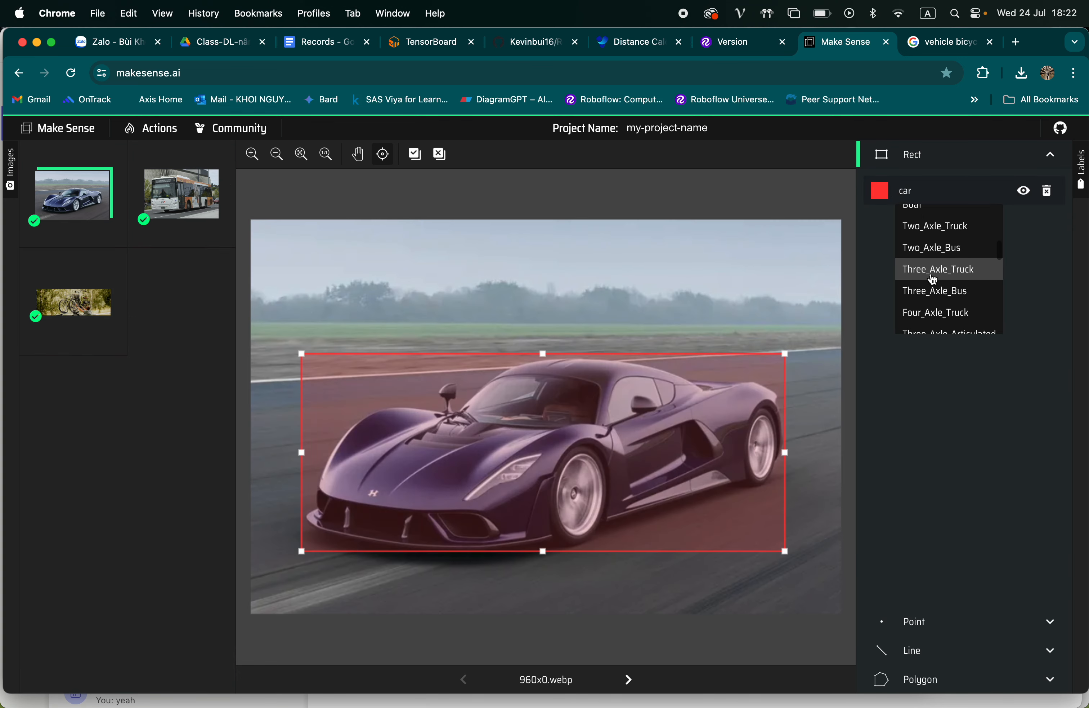
key(super+Tab)
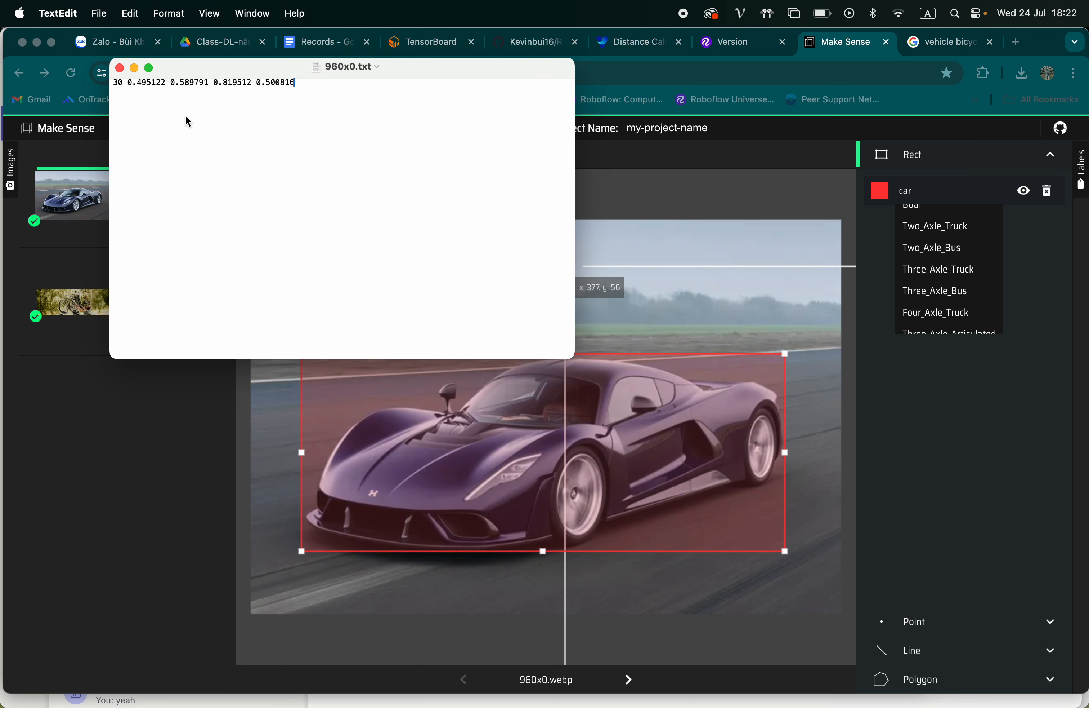
drag(293, 84, 140, 84)
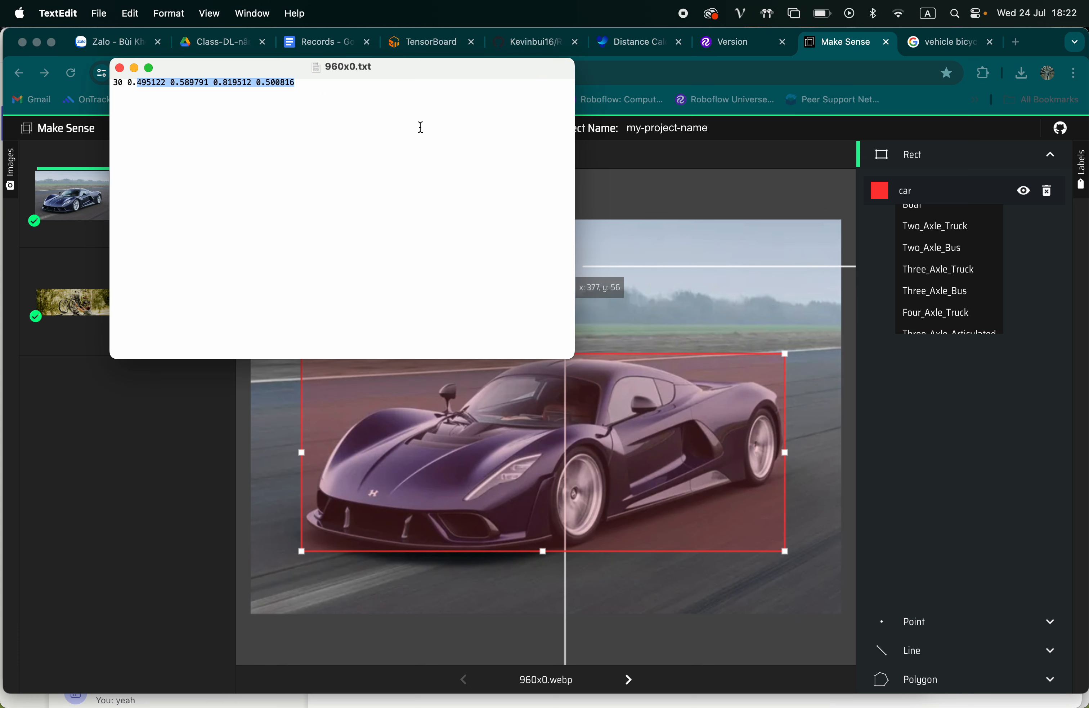
key(super+Tab)
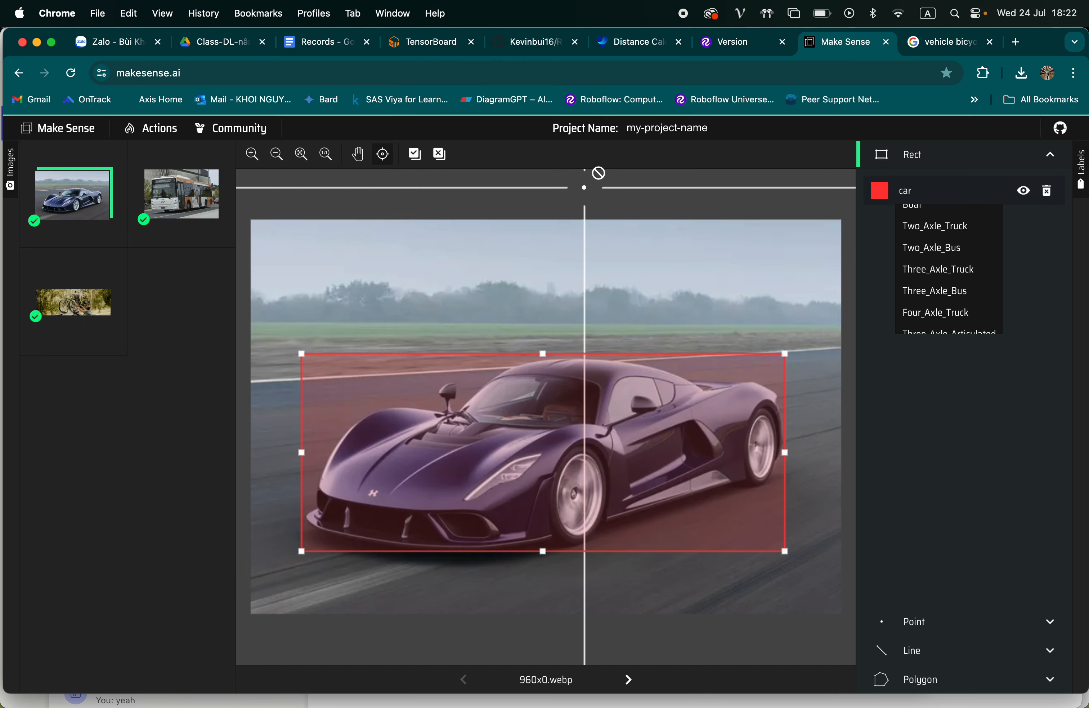
scroll(914, 230, up, 3)
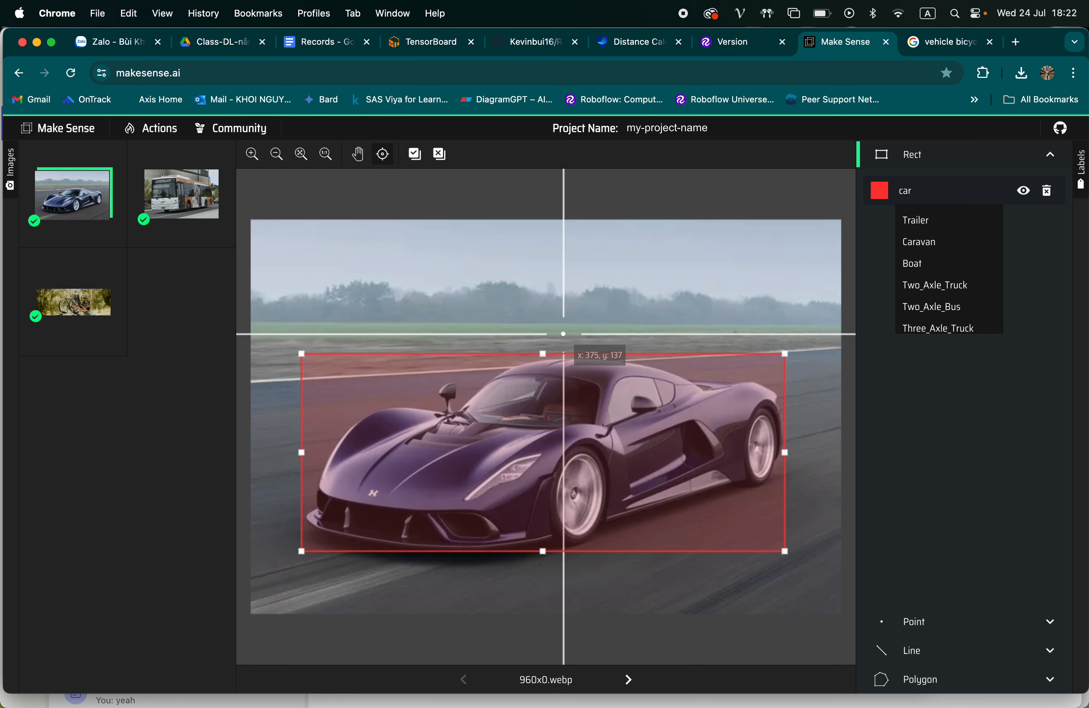
click(641, 396)
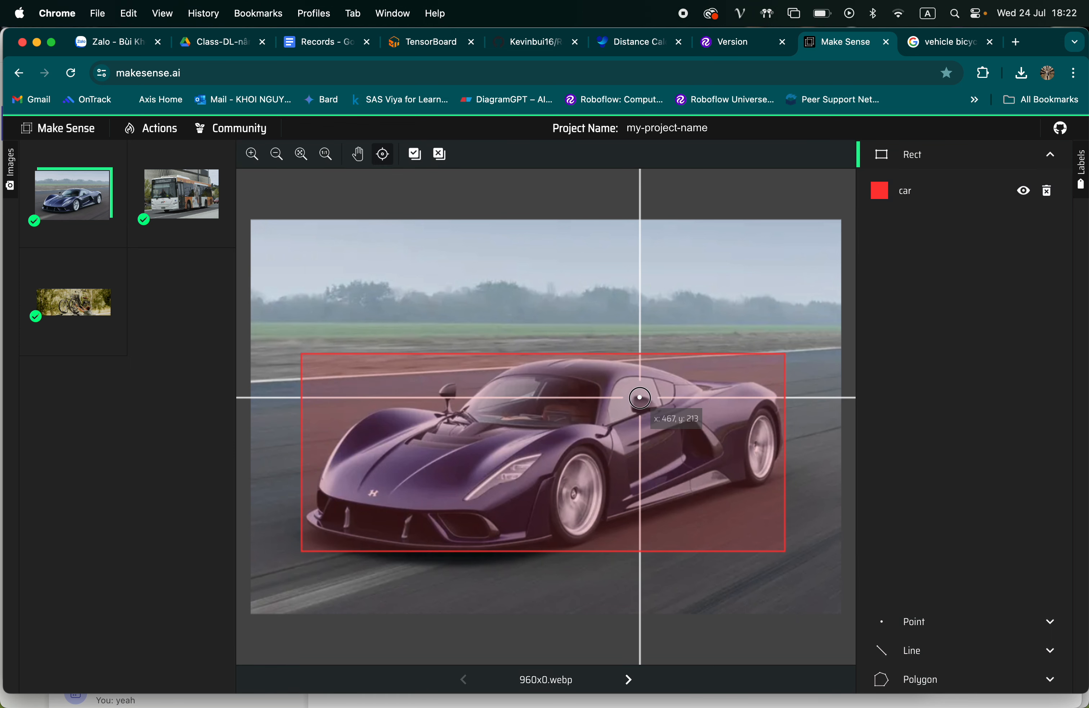
Relabel the car's bounding box in 960x0.webp as Bicycle
click(917, 202)
scroll(929, 252, down, 2)
click(930, 275)
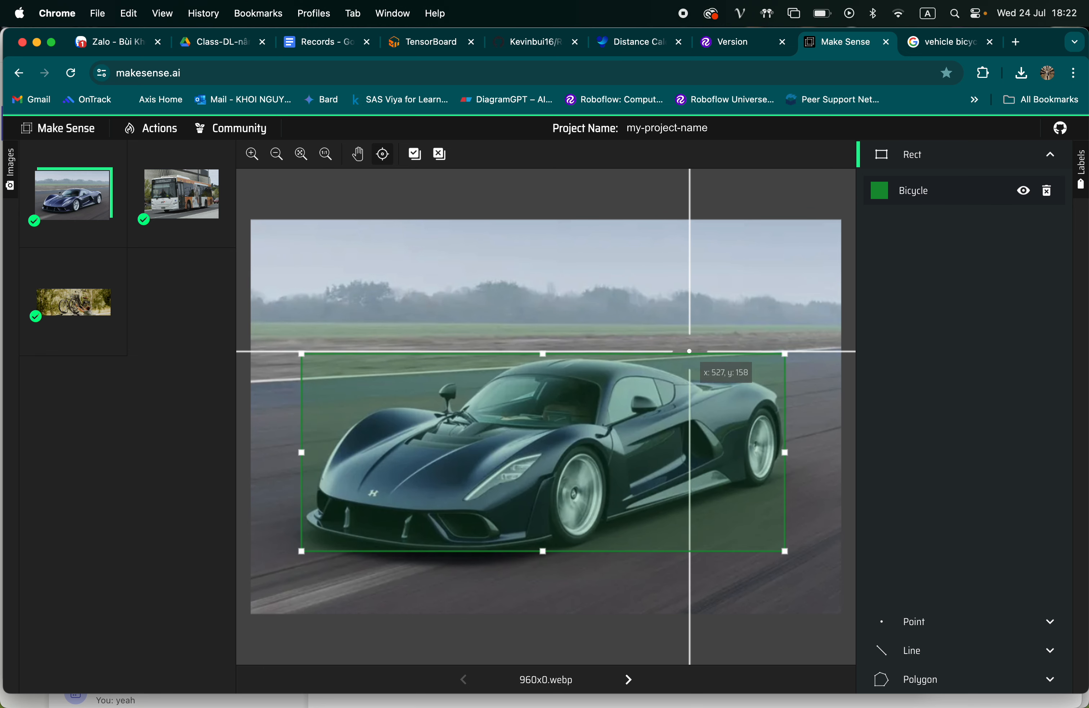
Nudge the edge of the car's bounding box in 960x0.webp and relabel the box as 4WD
mouse_move(785, 452)
mouse_down()
mouse_move(802, 450)
mouse_move(785, 452)
mouse_up()
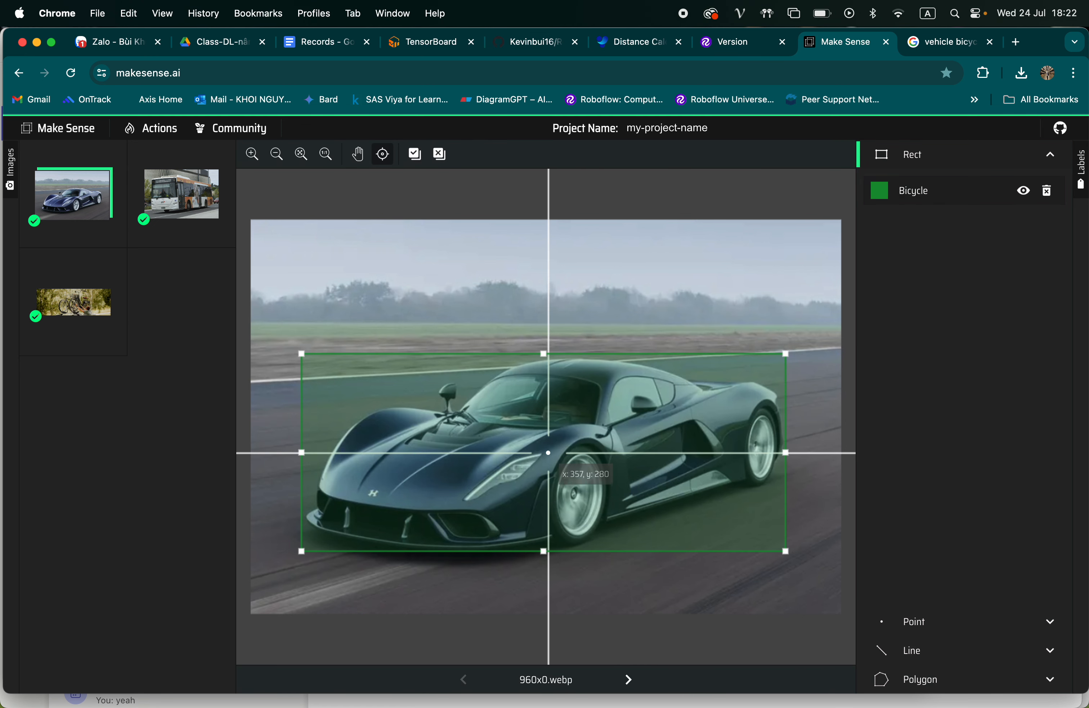
click(921, 192)
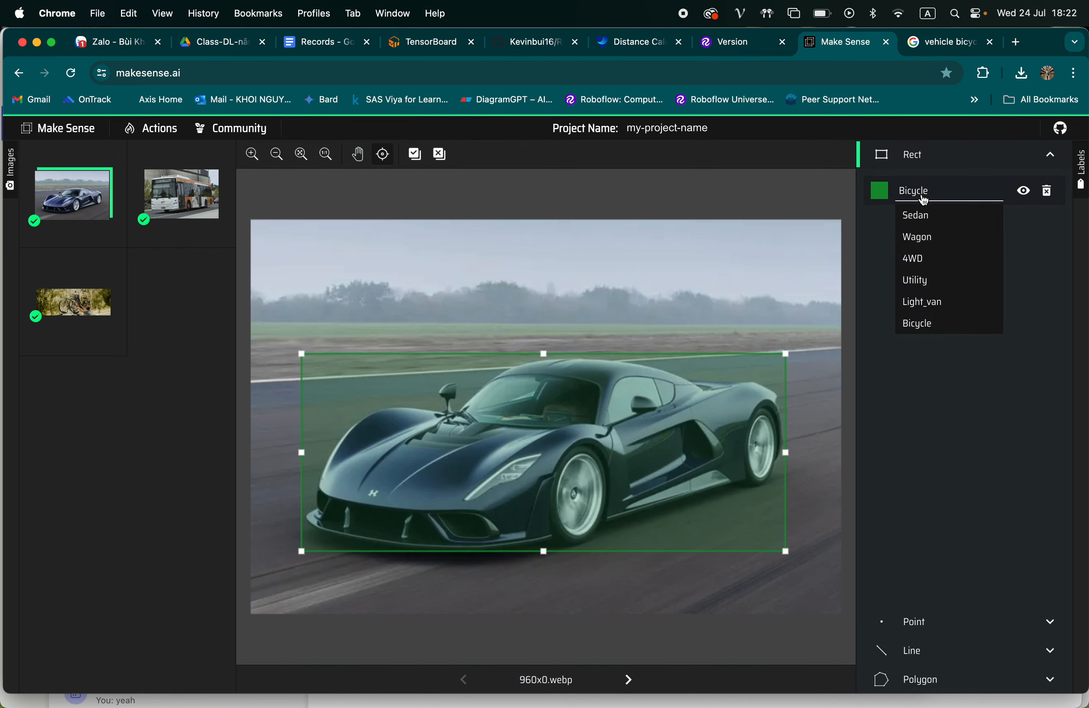
click(920, 257)
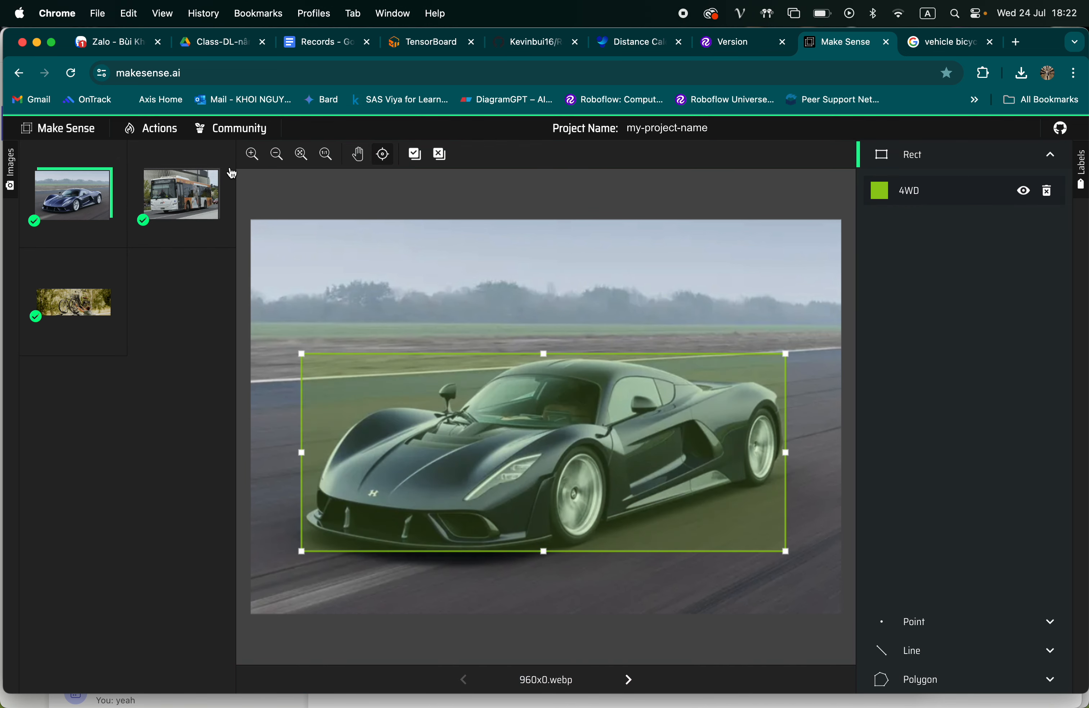
Review the annotations on the bus, car and bicycle images, ending on the bus image
click(182, 195)
click(74, 197)
click(73, 307)
click(73, 195)
click(159, 193)
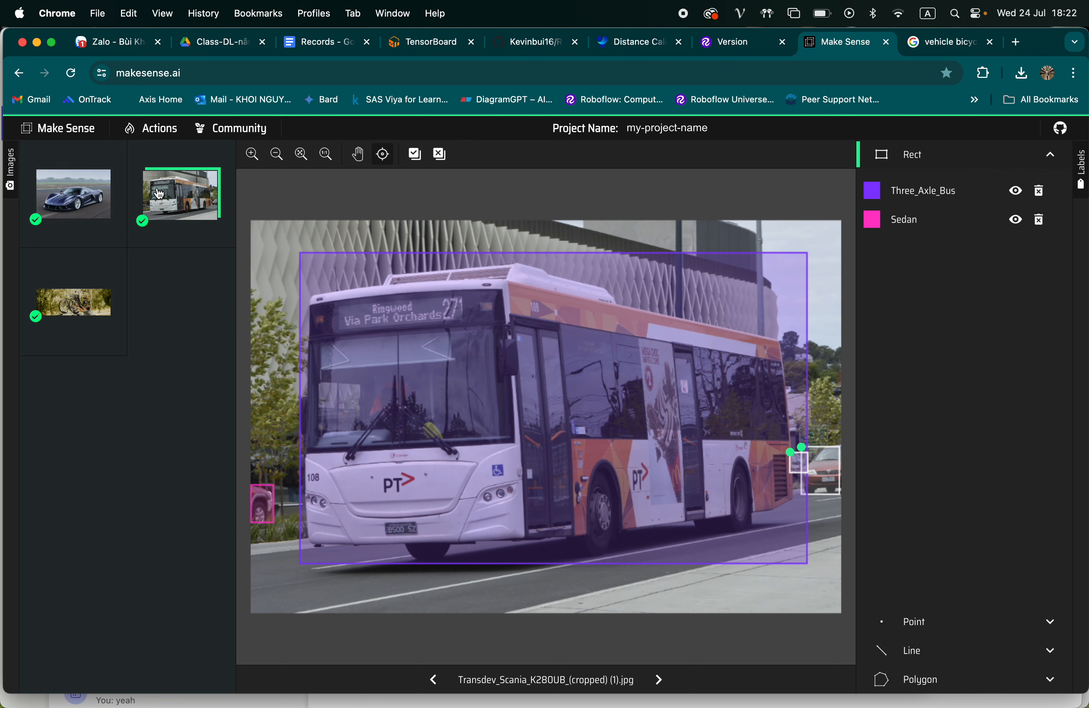
Switch to Microsoft Teams and open the Planner app with the MOP AI Planner board
click(928, 49)
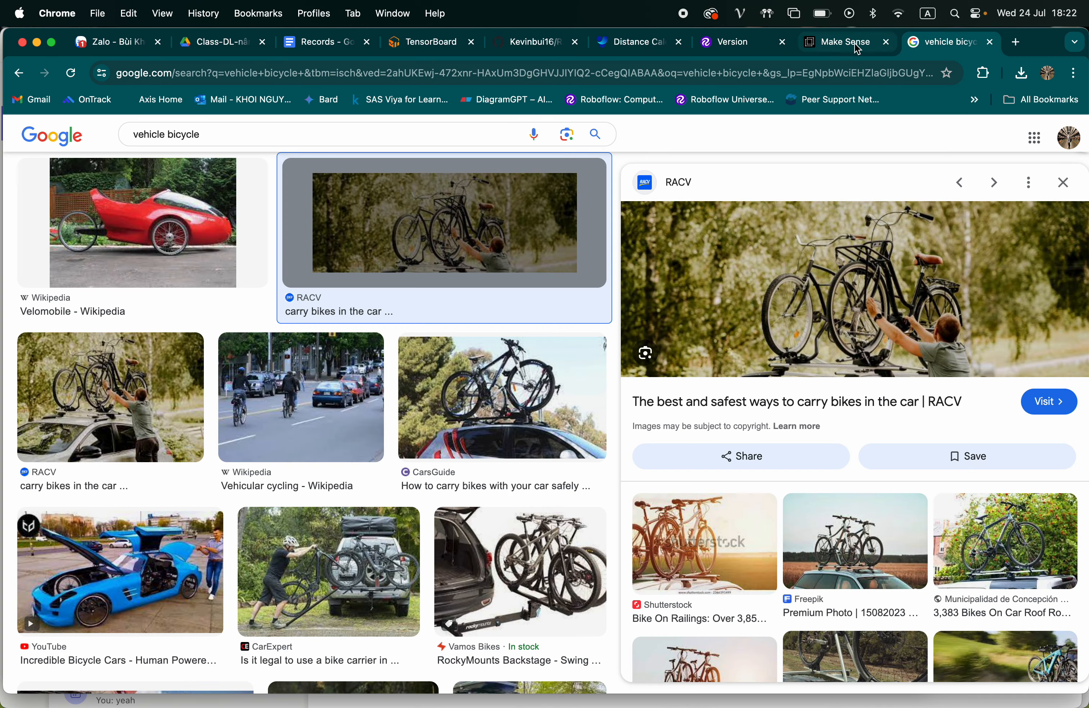
key(super+Tab)
key(super+Tab)
key(super+Tab)
key(super+Tab)
key(super+Tab)
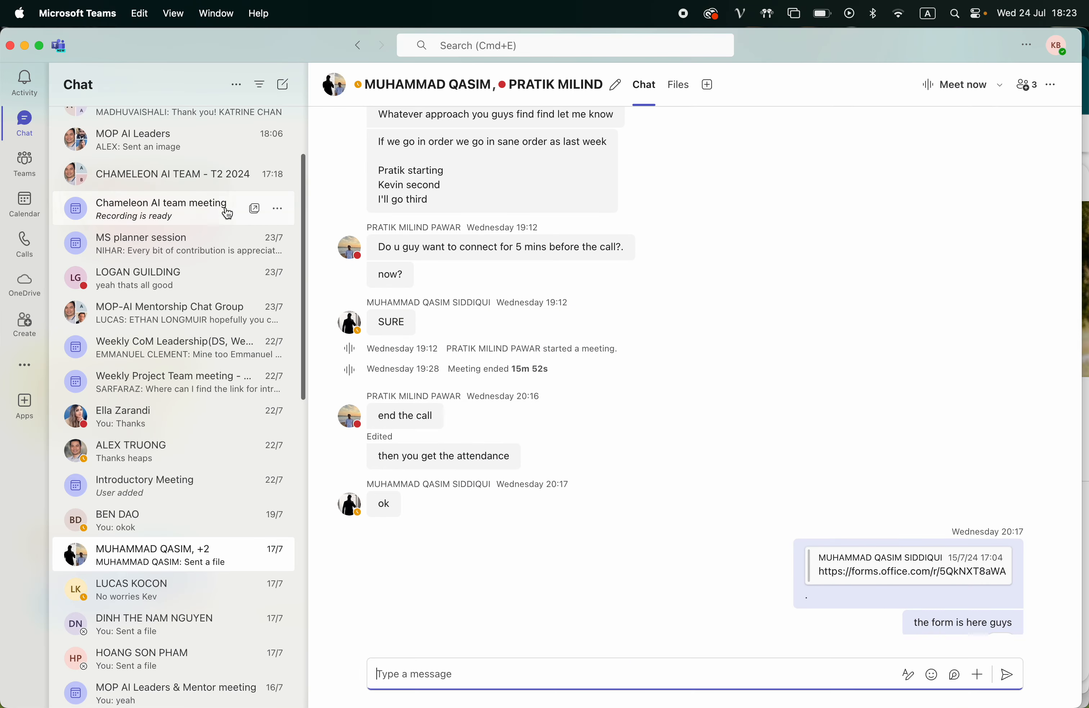
click(24, 364)
click(92, 275)
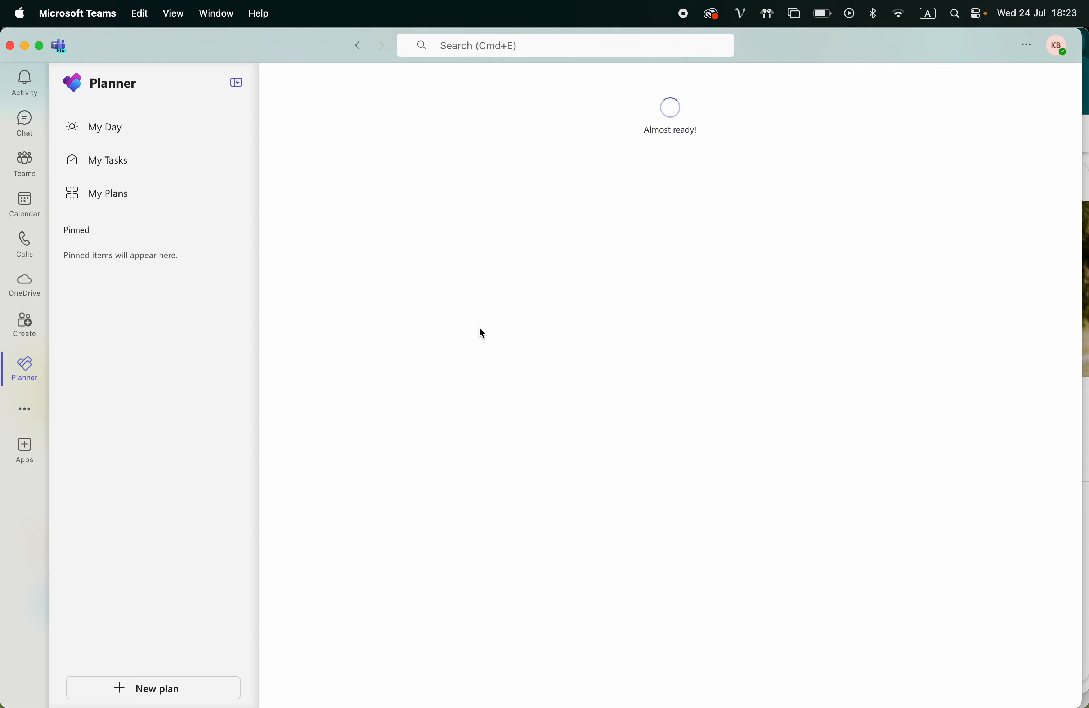
Open the "Use case 7: Data annotation vehicle Short" task under To do and read its requirement and data collection notes
scroll(683, 338, down, 2)
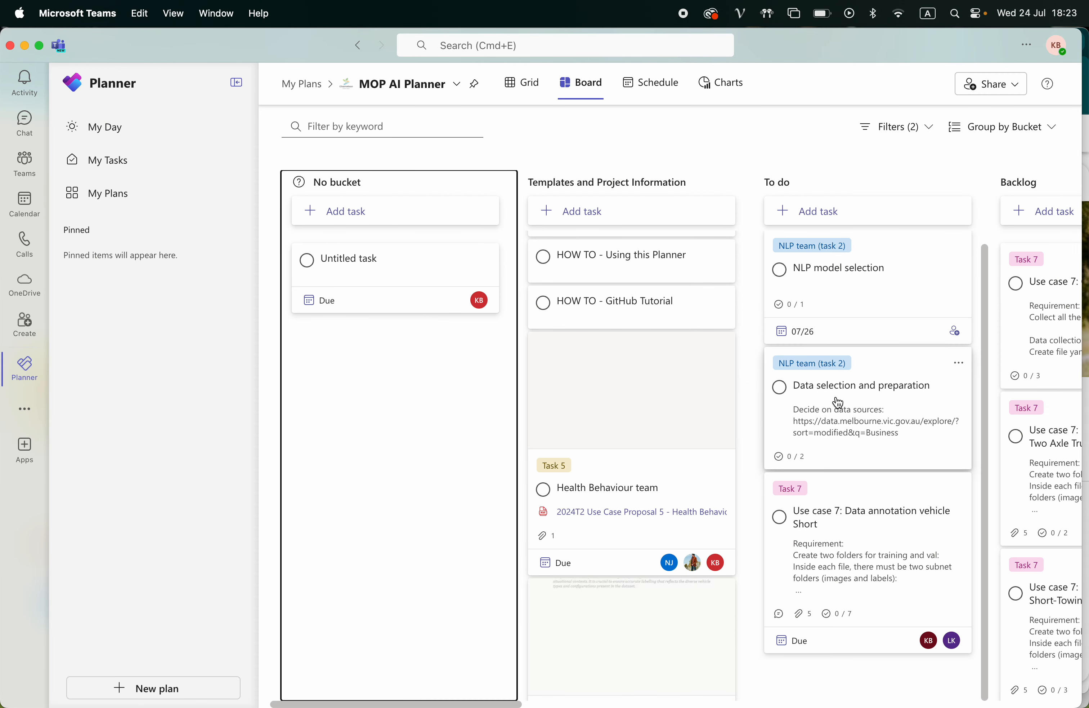
click(849, 523)
scroll(533, 522, down, 4)
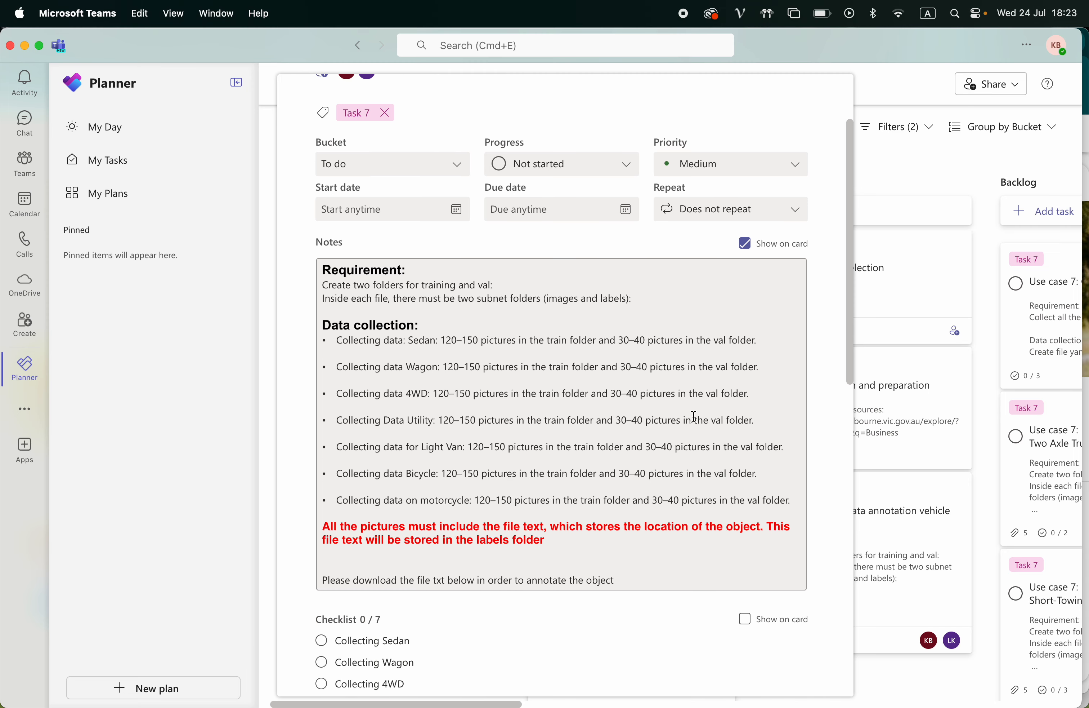
Switch back to Chrome and open universe.roboflow.com in a new tab
key(super+Tab)
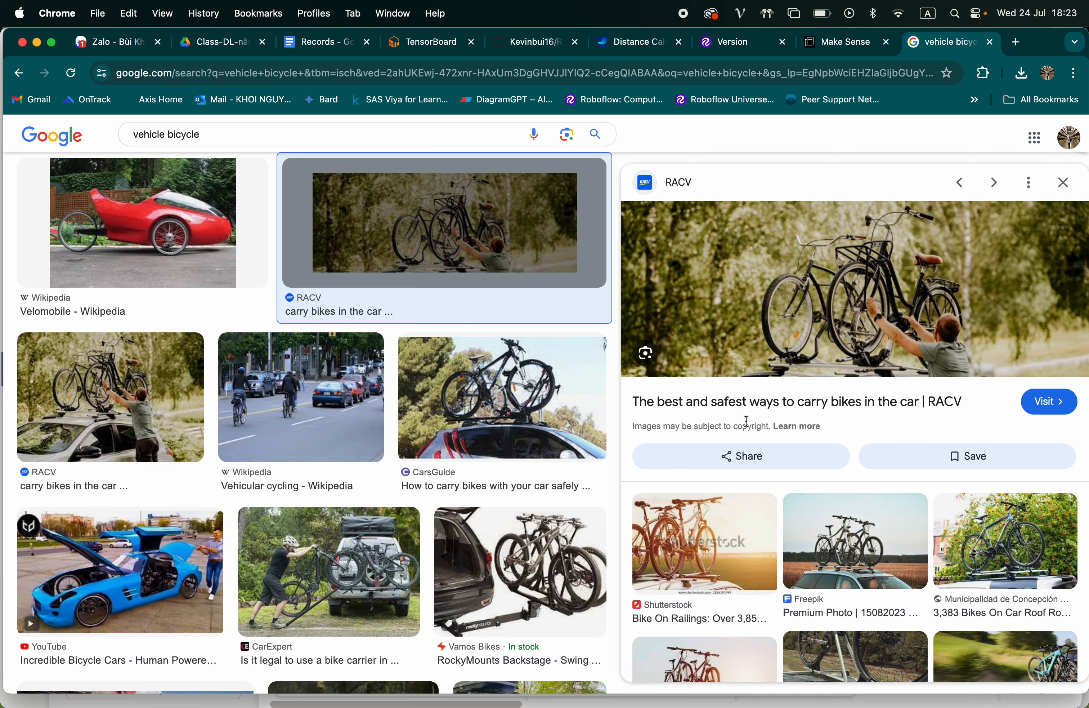
click(844, 52)
click(937, 46)
click(1015, 44)
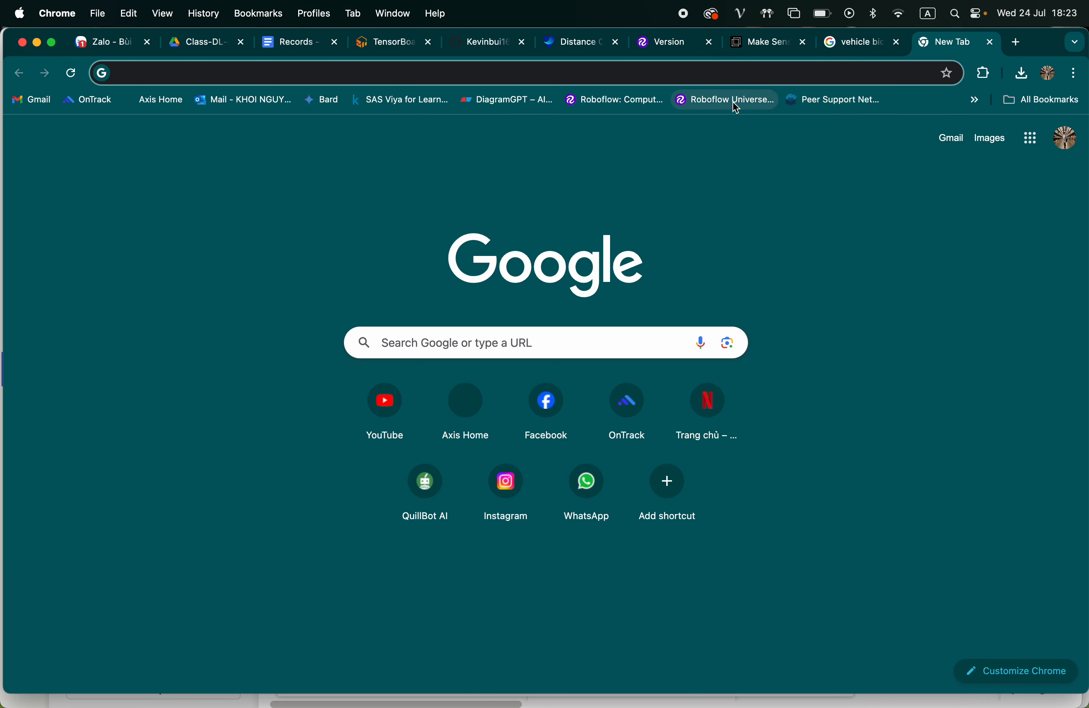
text(unive)
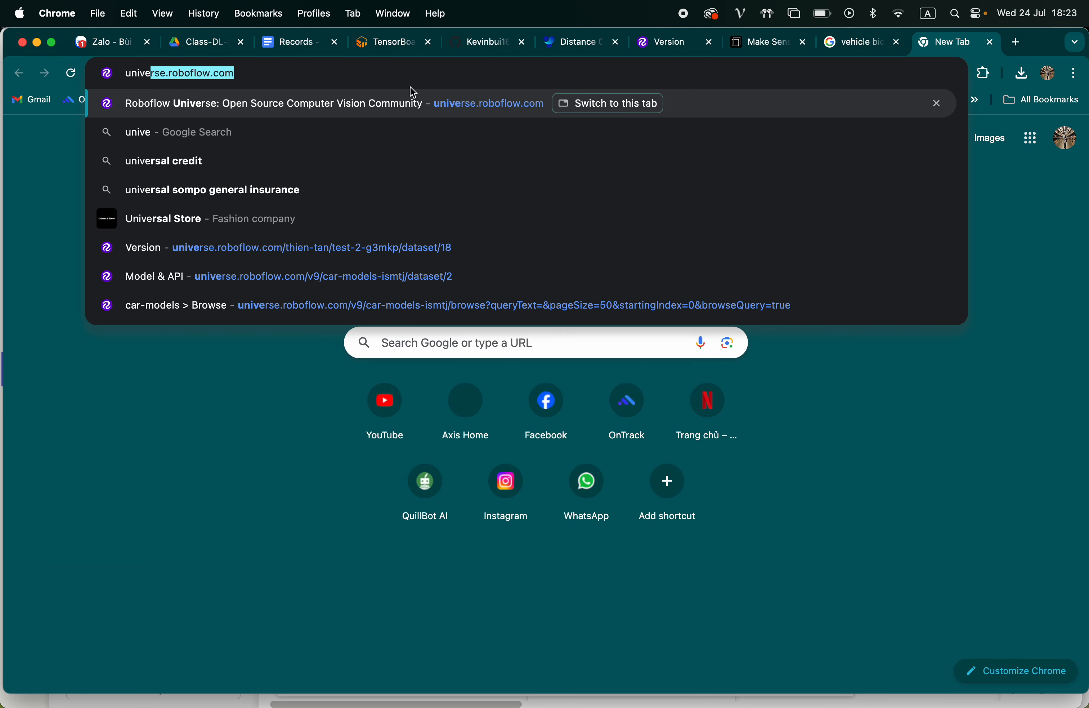
click(417, 99)
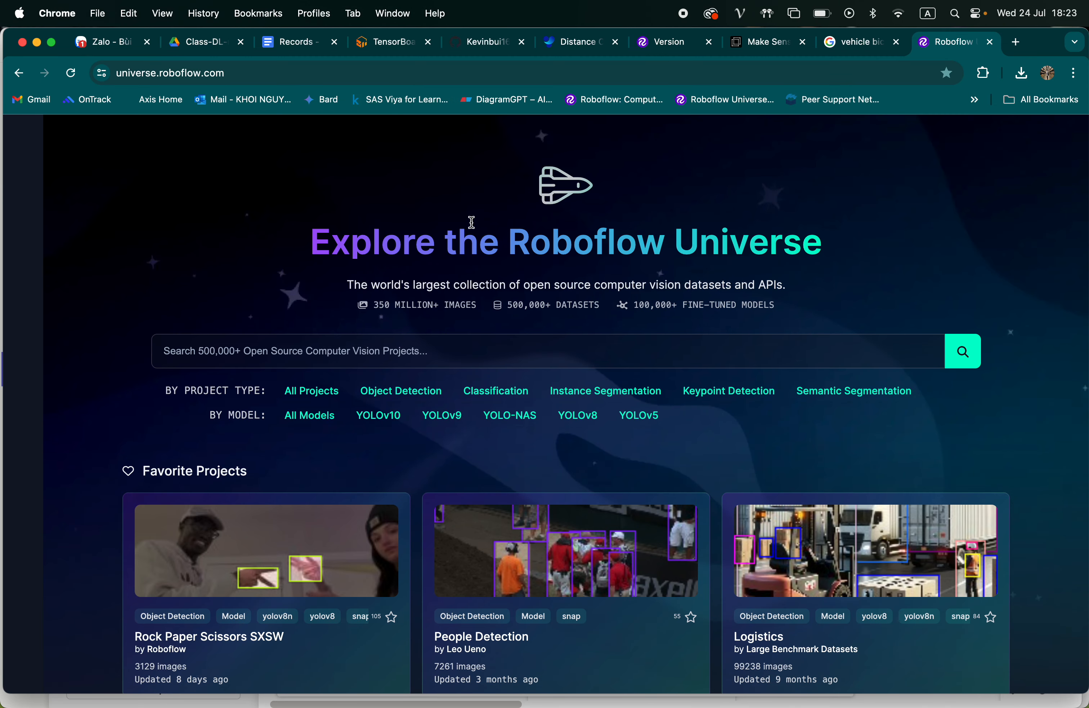
Search the Roboflow Universe projects for vehicle
drag(314, 256, 698, 275)
click(519, 344)
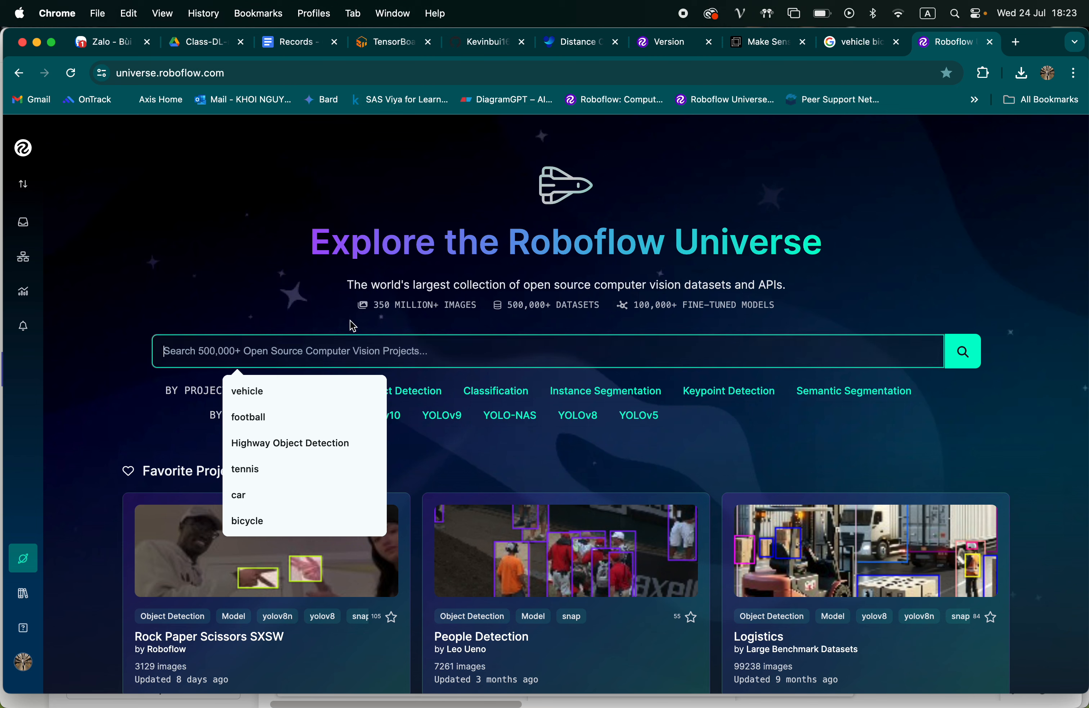
click(277, 386)
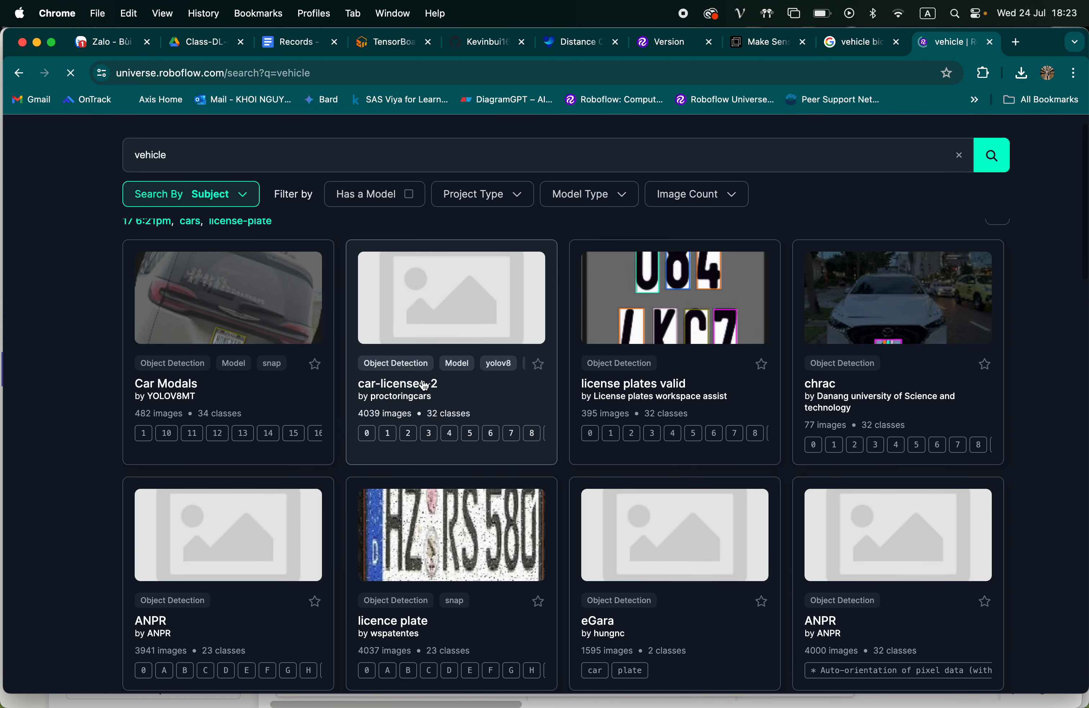
Replace the Roboflow Universe search term with bicycle and look through the matching projects
click(268, 164)
key(super+a)
key(BackSpace)
text(bicycle)
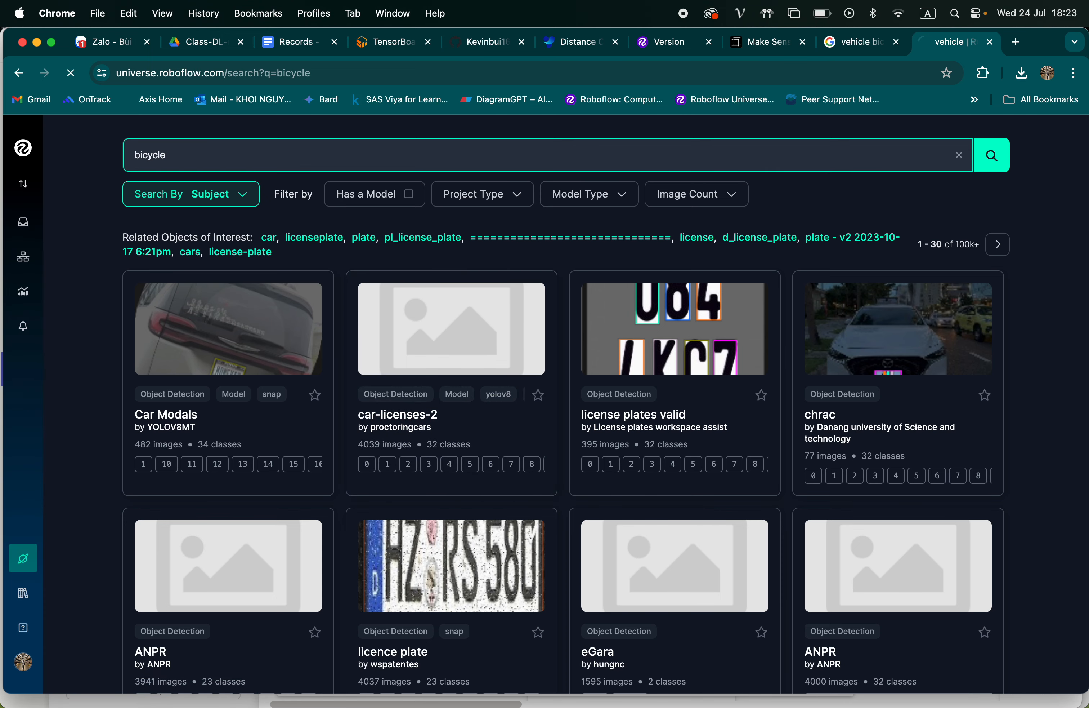
scroll(492, 322, down, 2)
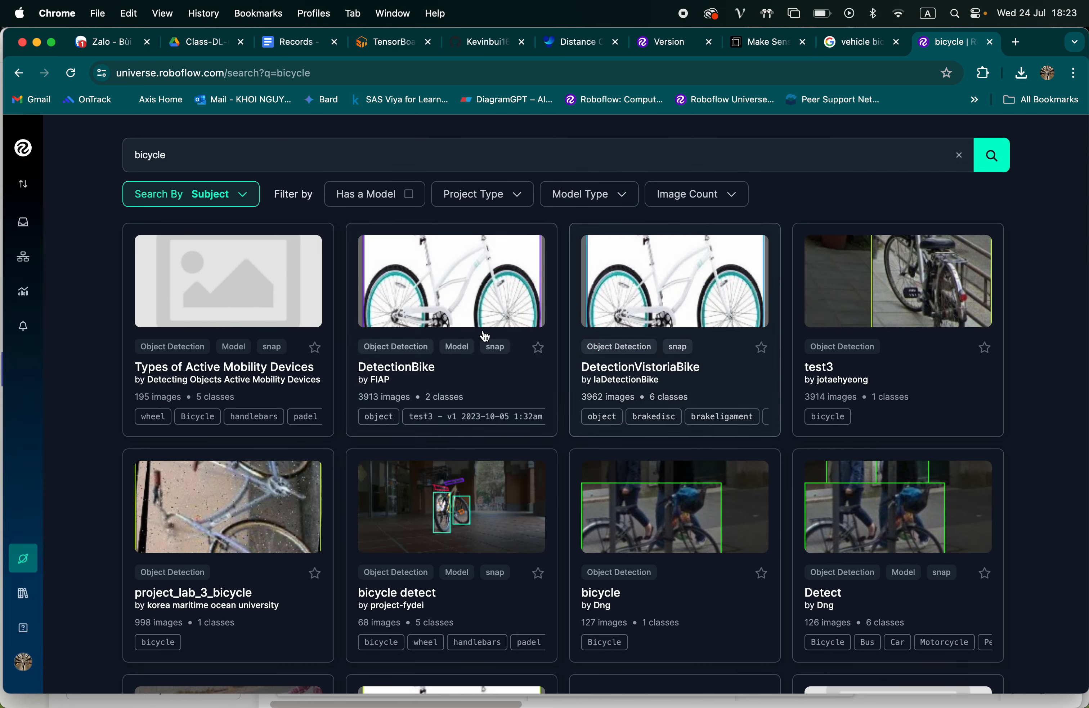
Preview the DetectionBike project by FIAP and examine its details and sample images alongside the other bicycle projects
click(528, 317)
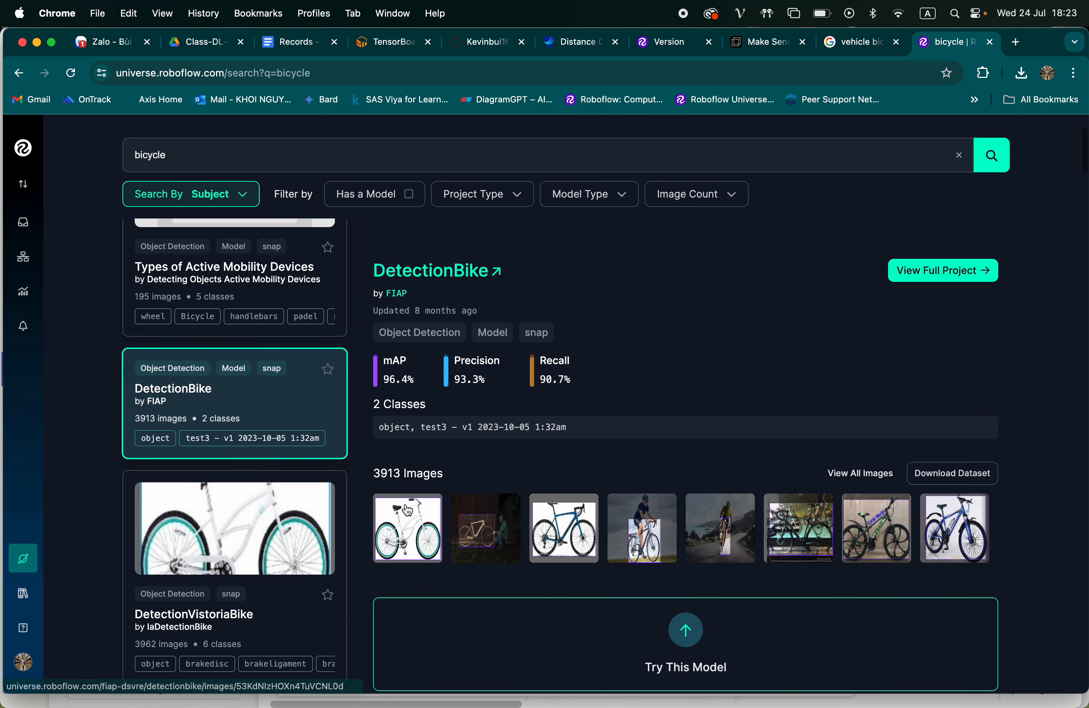
scroll(306, 491, down, 15)
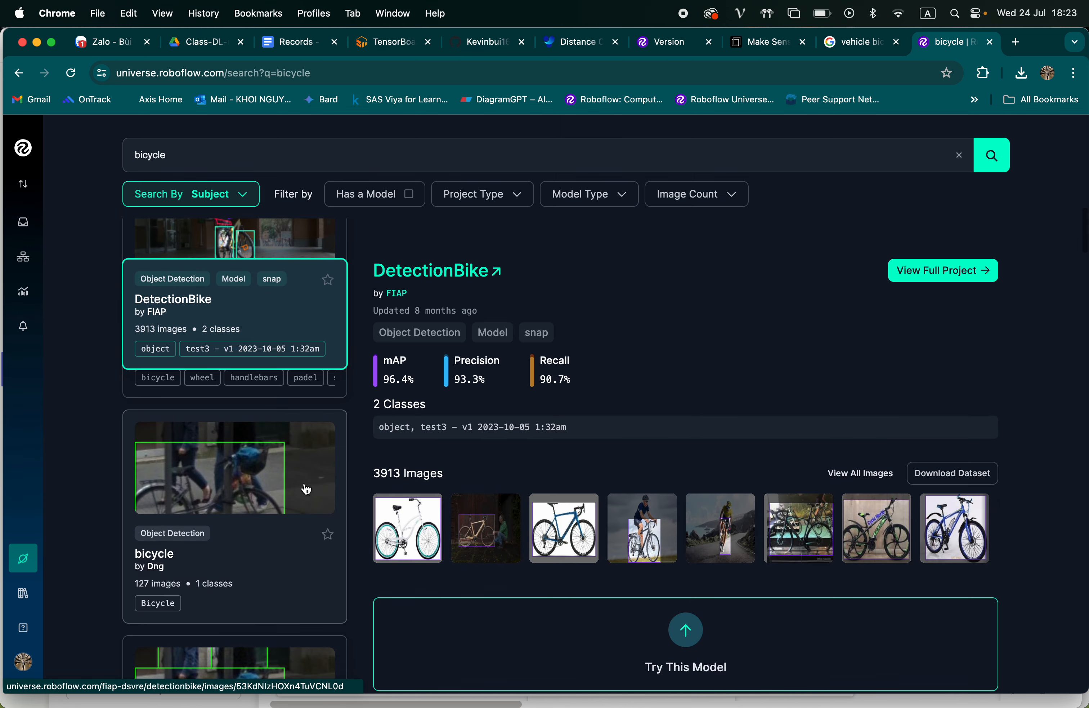
scroll(504, 426, up, 10)
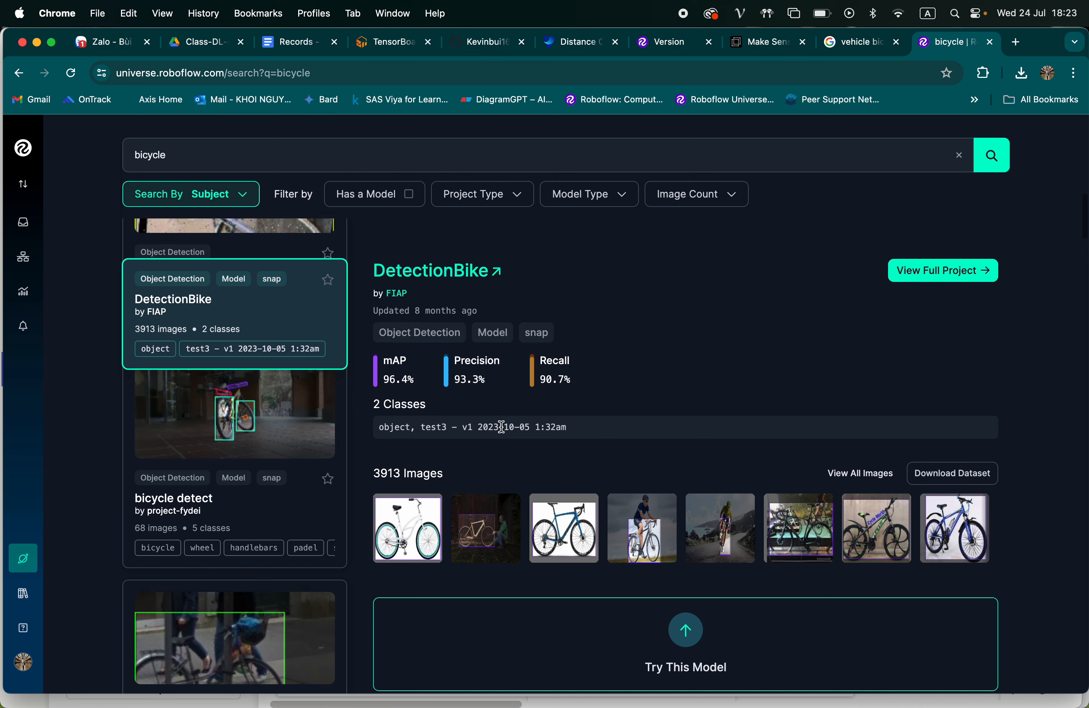
scroll(475, 447, down, 3)
scroll(477, 459, up, 3)
scroll(947, 321, down, 1)
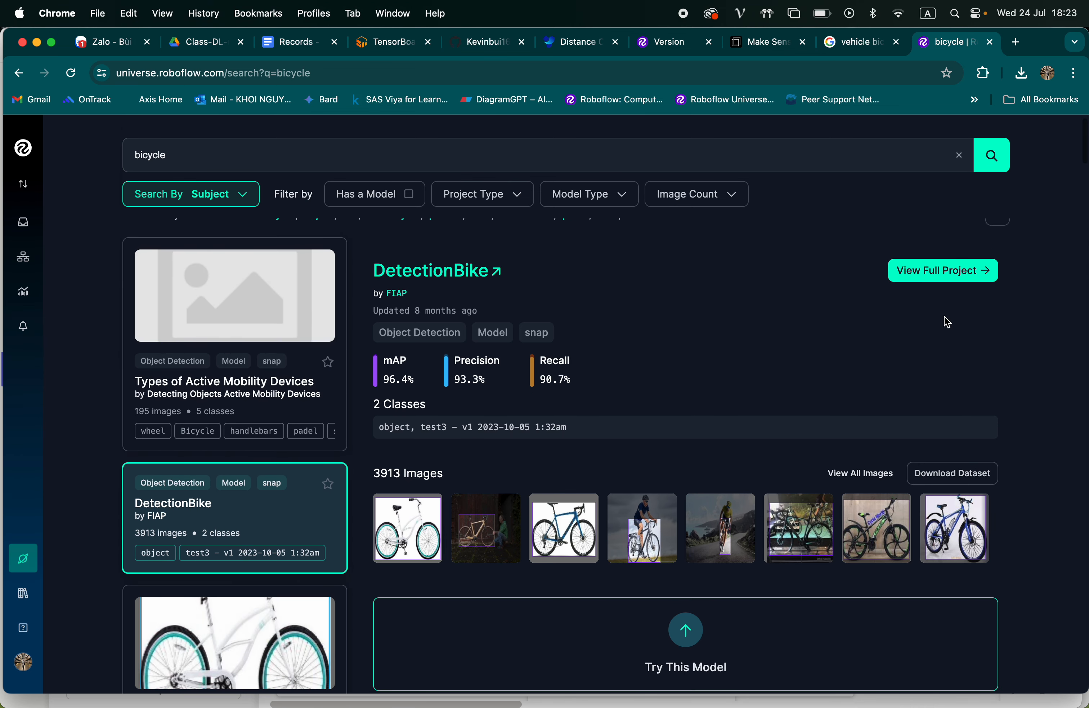
scroll(737, 345, up, 1)
scroll(211, 547, down, 5)
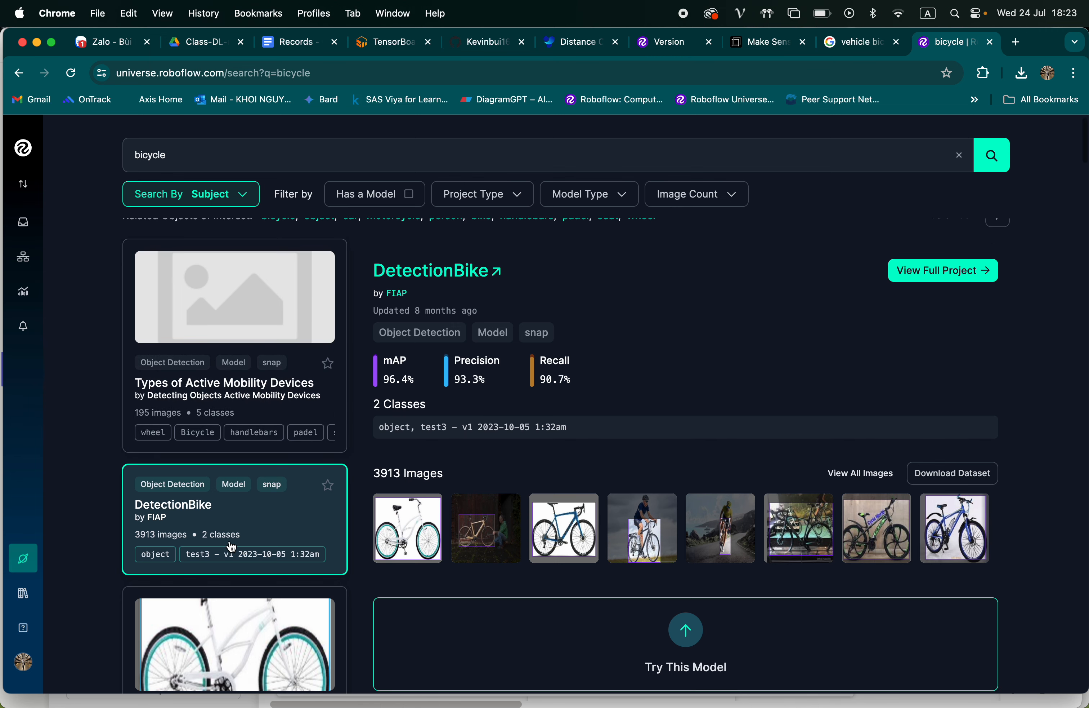
Return to the bicycle search results and open the DetectionVistoriaBike project page
click(19, 72)
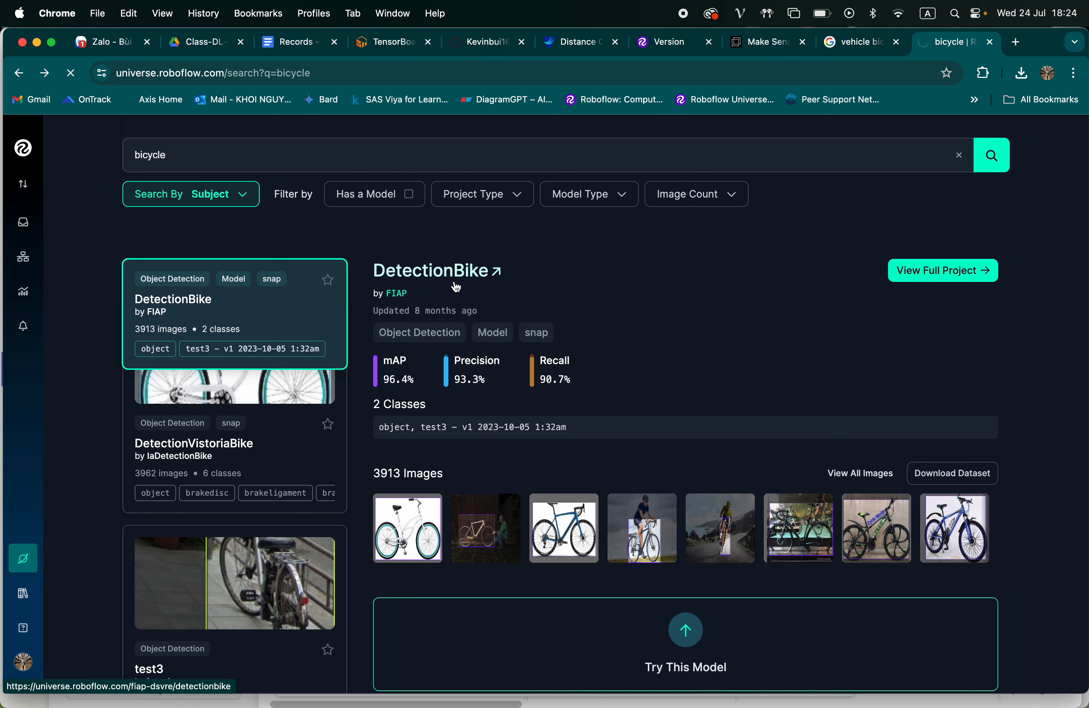
click(192, 447)
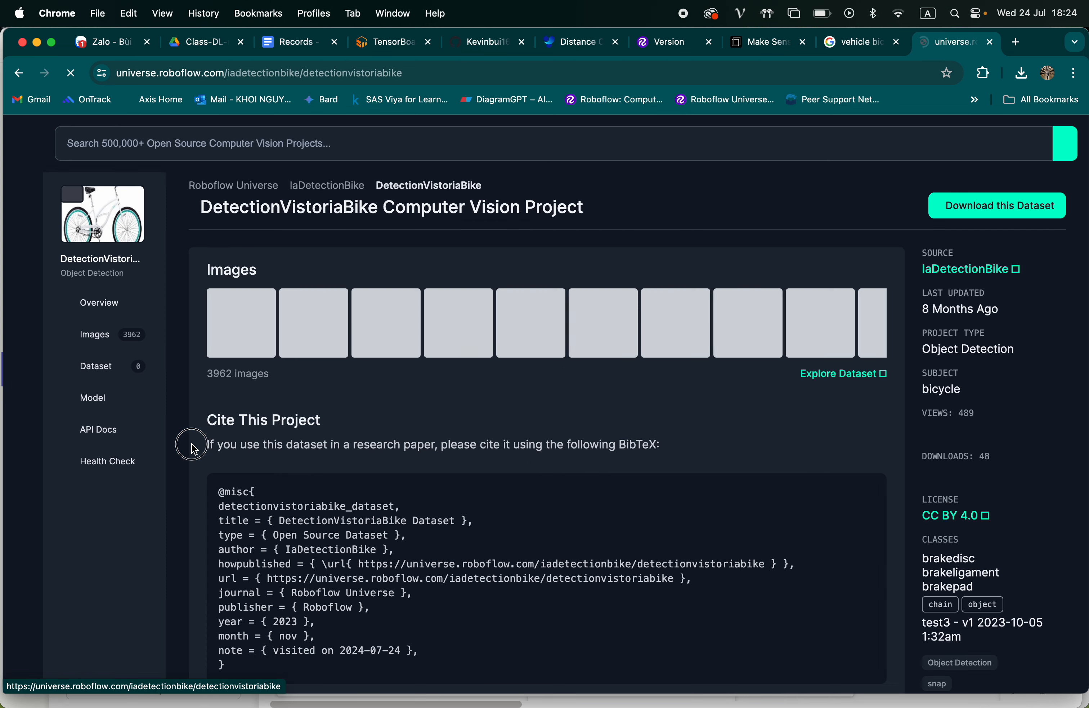
Browse the image collection of the DetectionVistoriaBike project
click(102, 342)
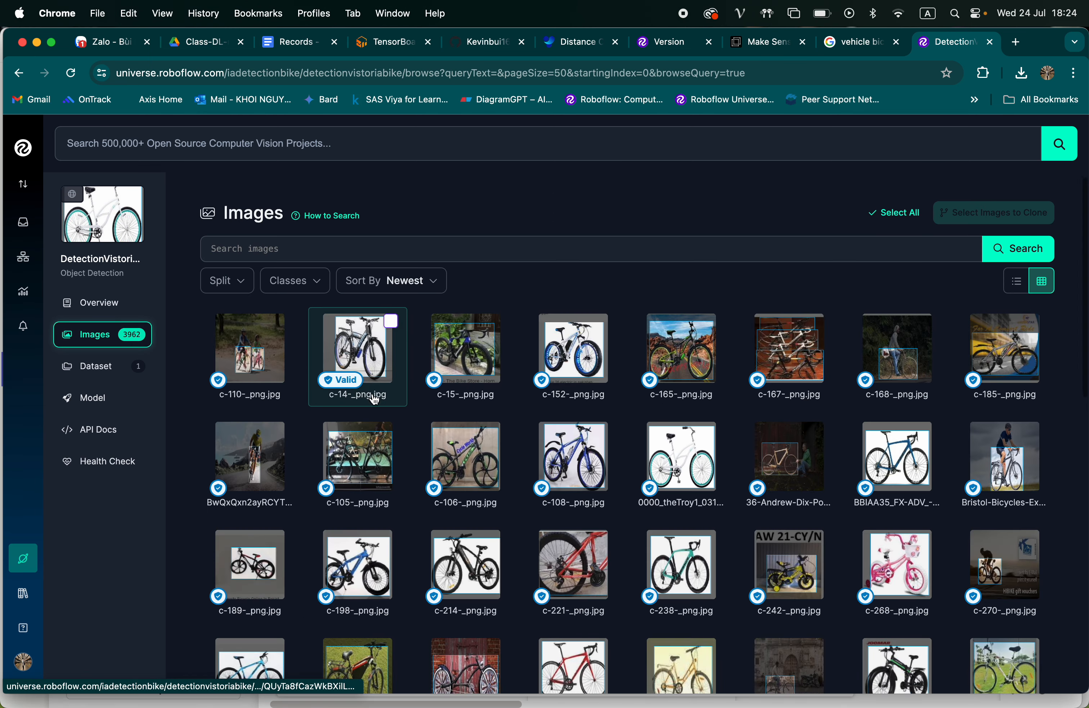
scroll(374, 399, down, 2)
scroll(597, 476, up, 2)
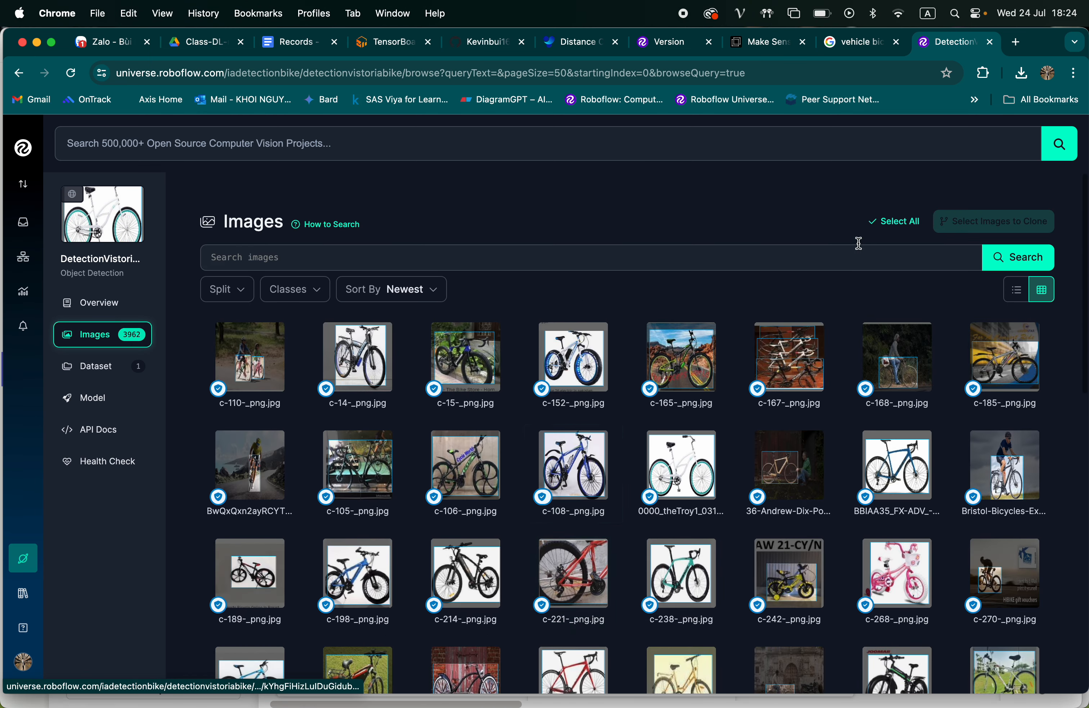
Open the export options for the DetectionVistoriaBike dataset v4, choosing YOLOv8 format and zip download to the computer after reviewing the available formats
click(102, 366)
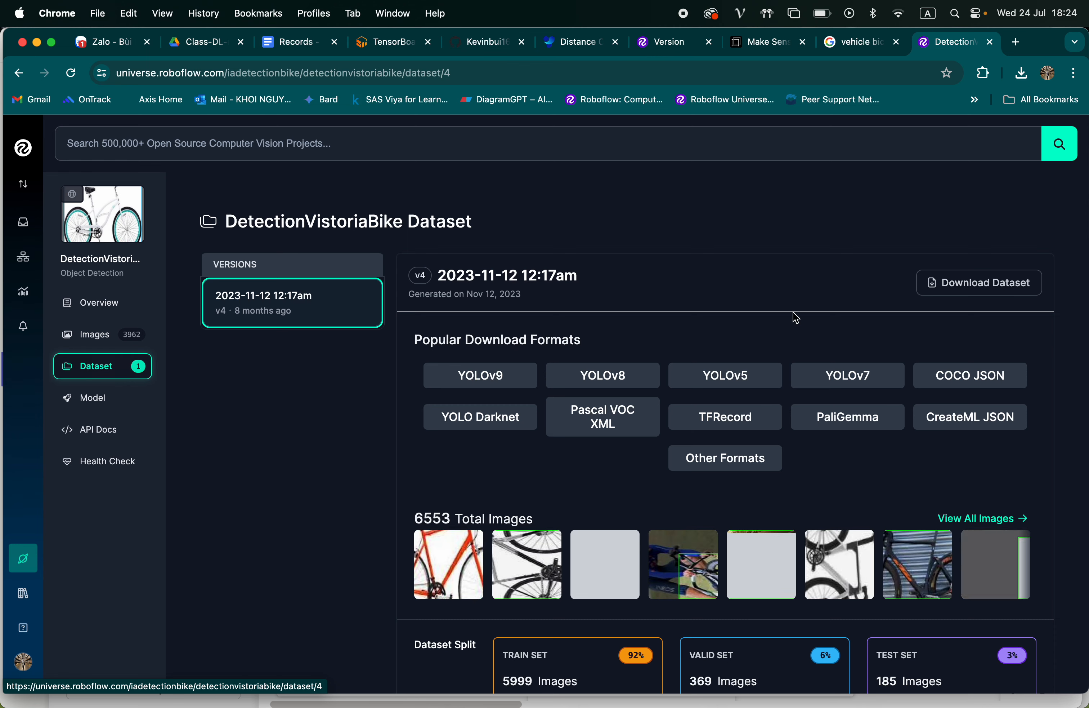
click(896, 282)
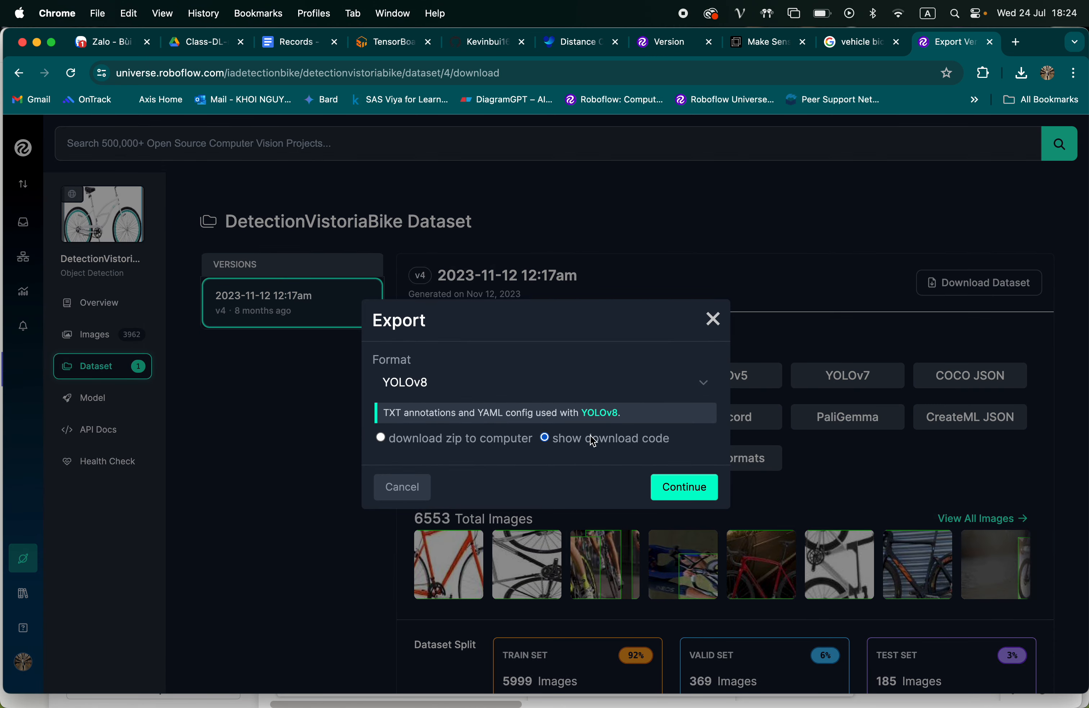
click(464, 439)
click(505, 384)
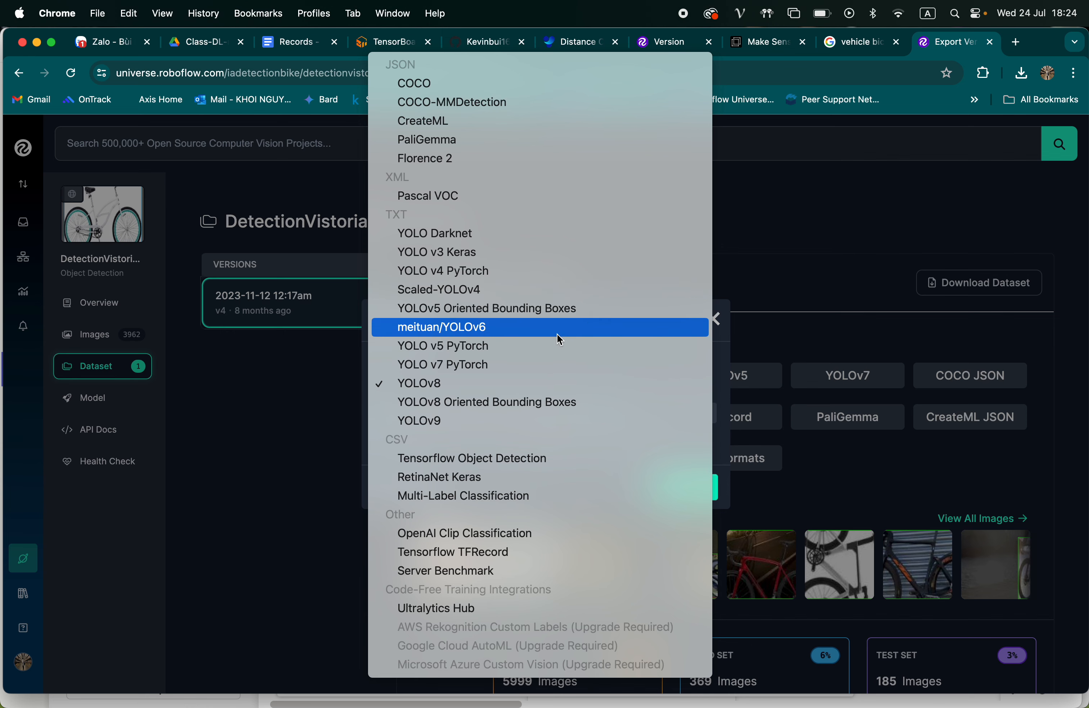
click(713, 360)
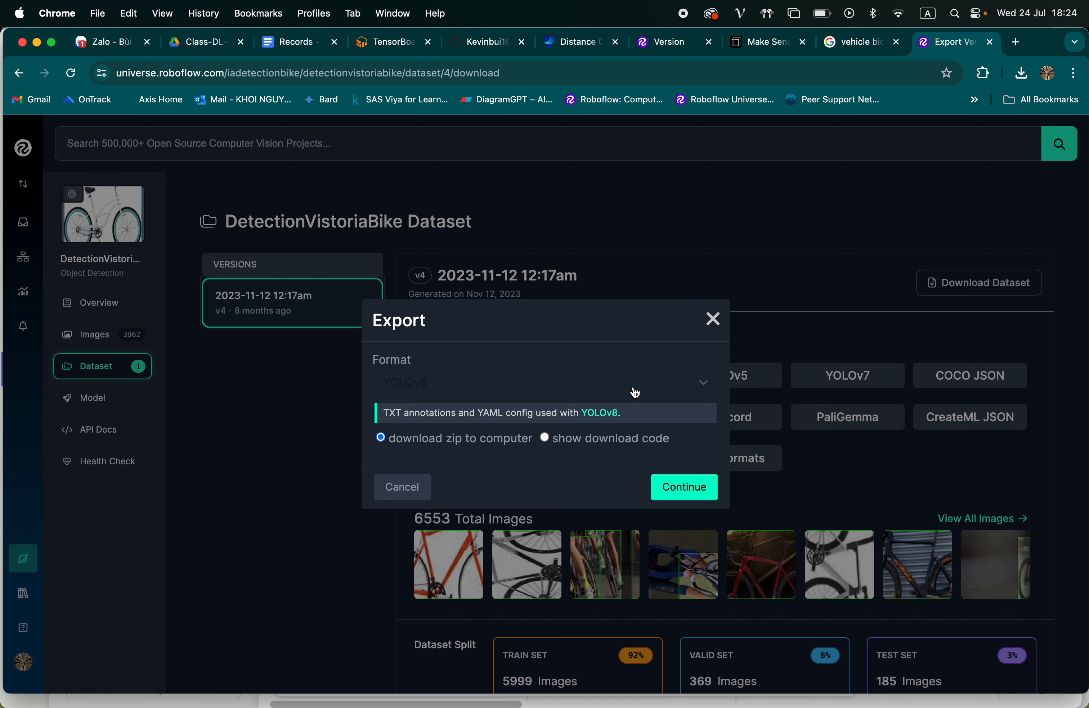
click(610, 390)
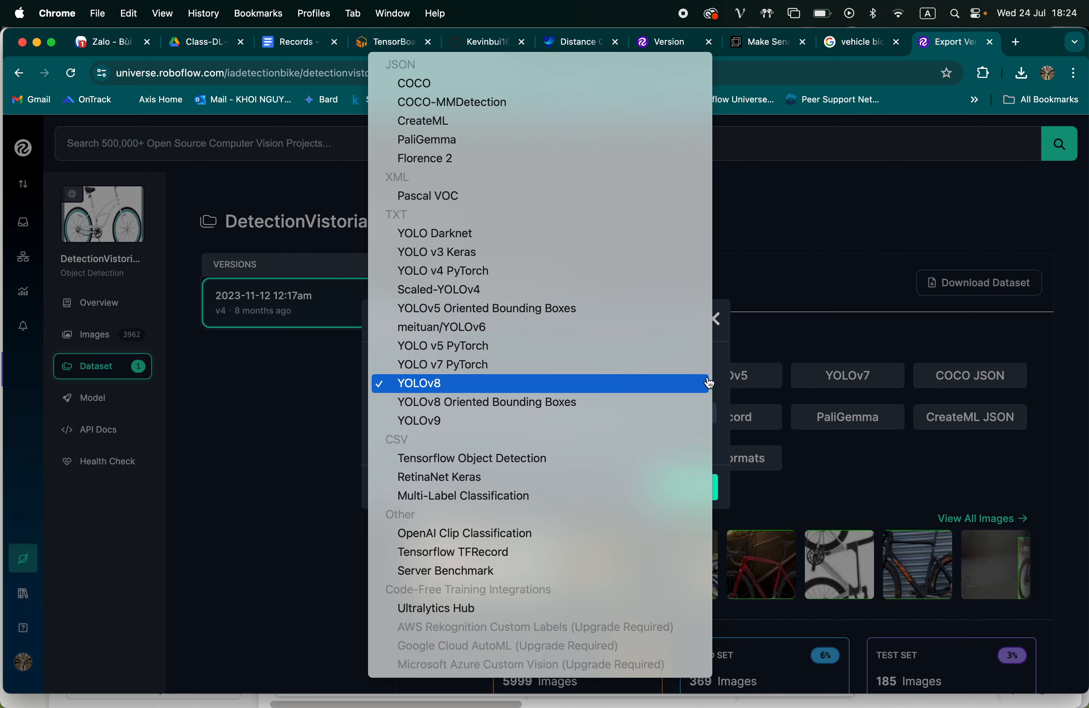
click(725, 389)
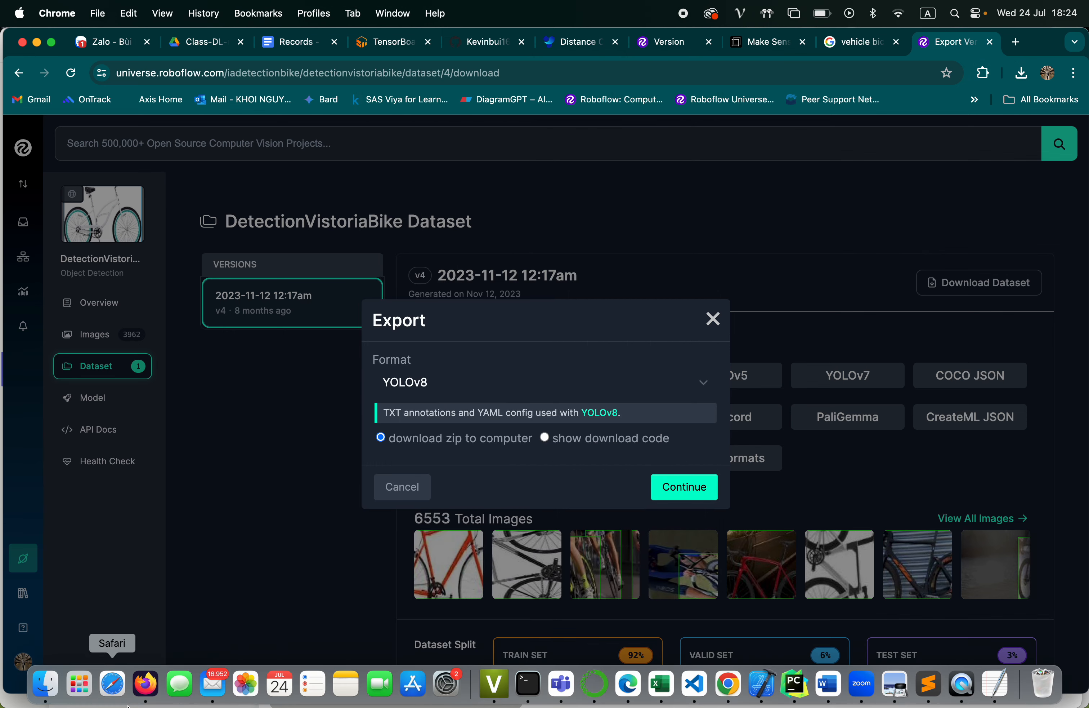
Switch to Finder and open the extracted DetectionBike.v1i.yolov8 folder on the Desktop
click(44, 687)
click(249, 418)
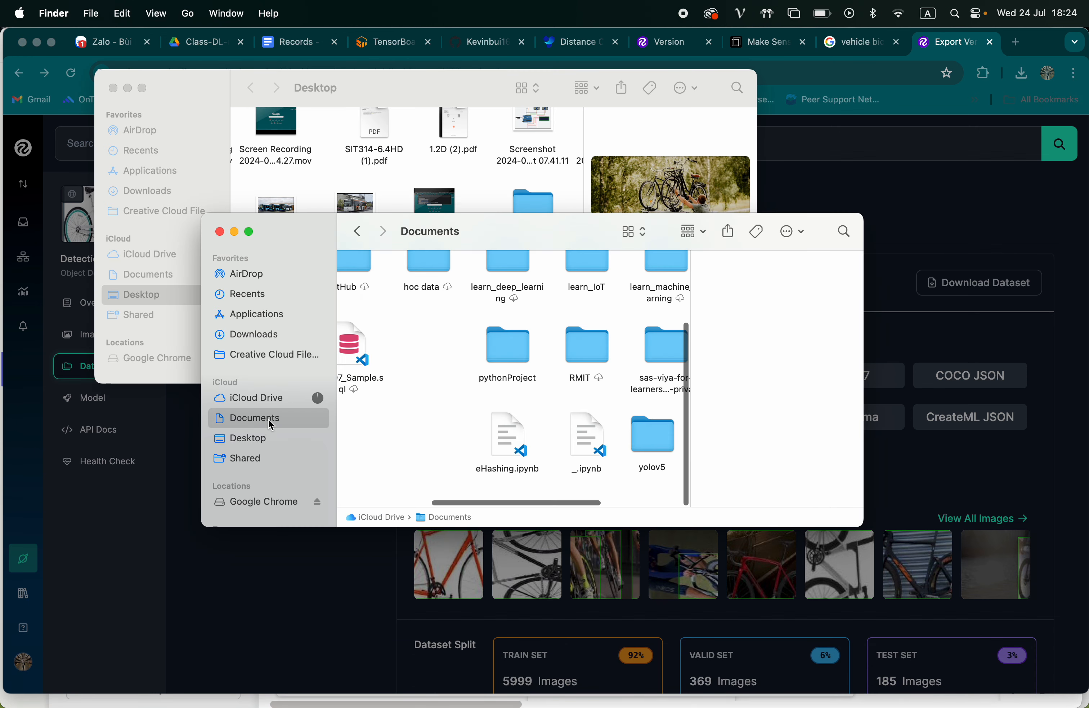
click(243, 438)
scroll(453, 415, down, 5)
scroll(453, 416, left, 5)
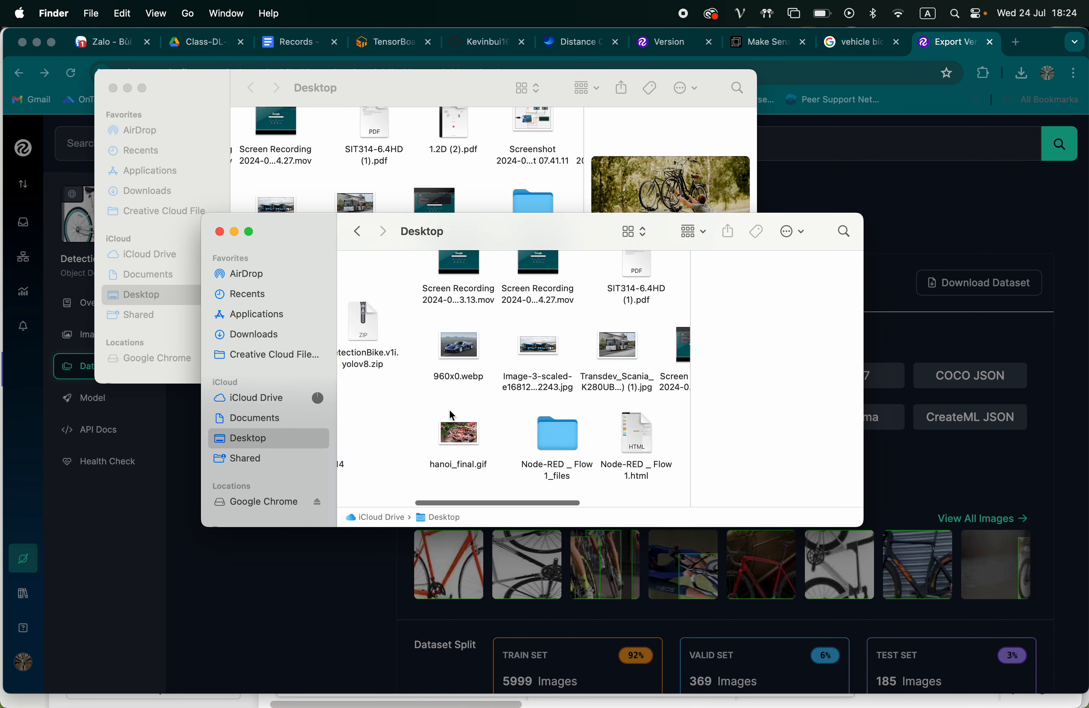
click(515, 372)
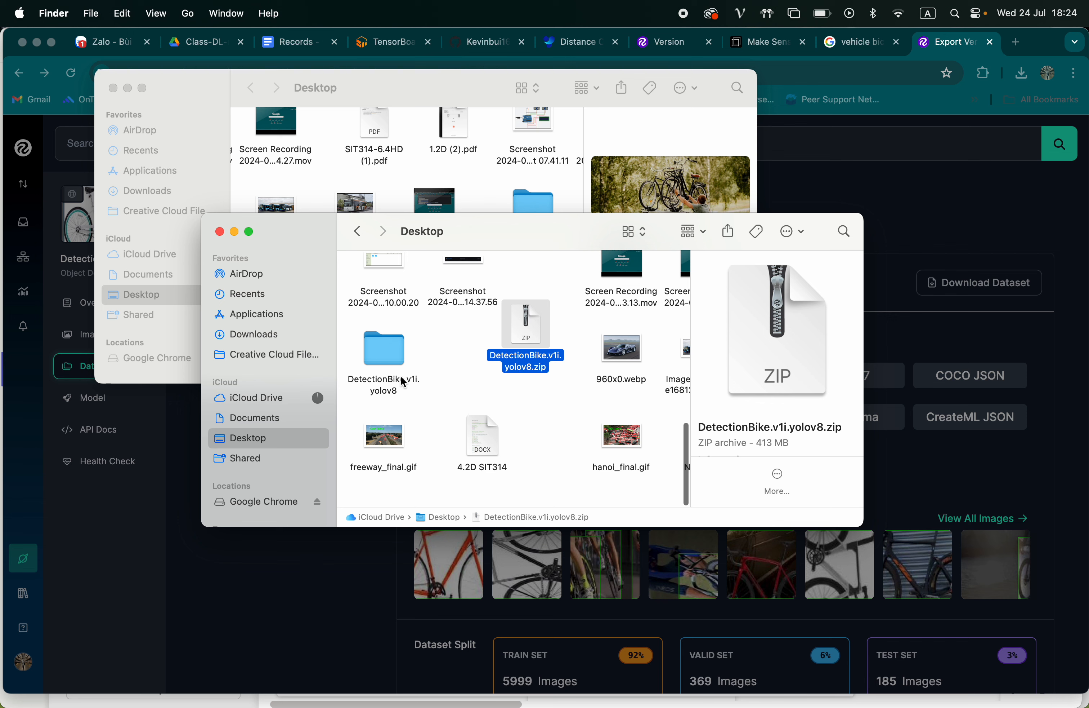
click(384, 353)
double_click(388, 356)
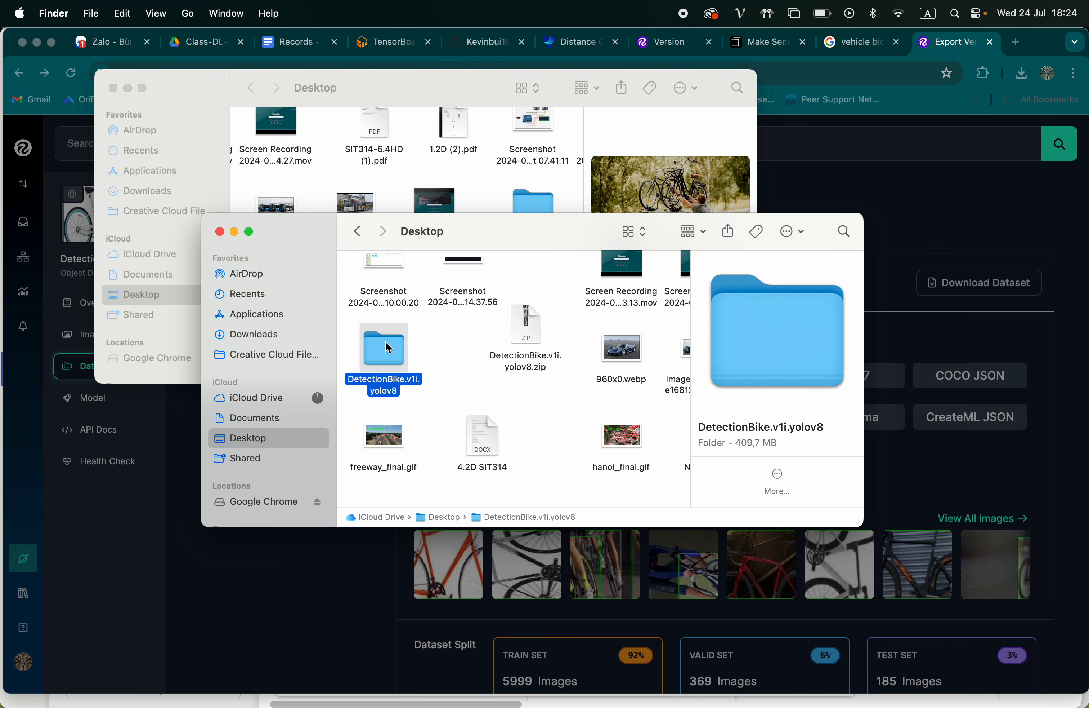
click(393, 372)
Compare the train and valid folders inside DetectionBike.v1i.yolov8
click(476, 379)
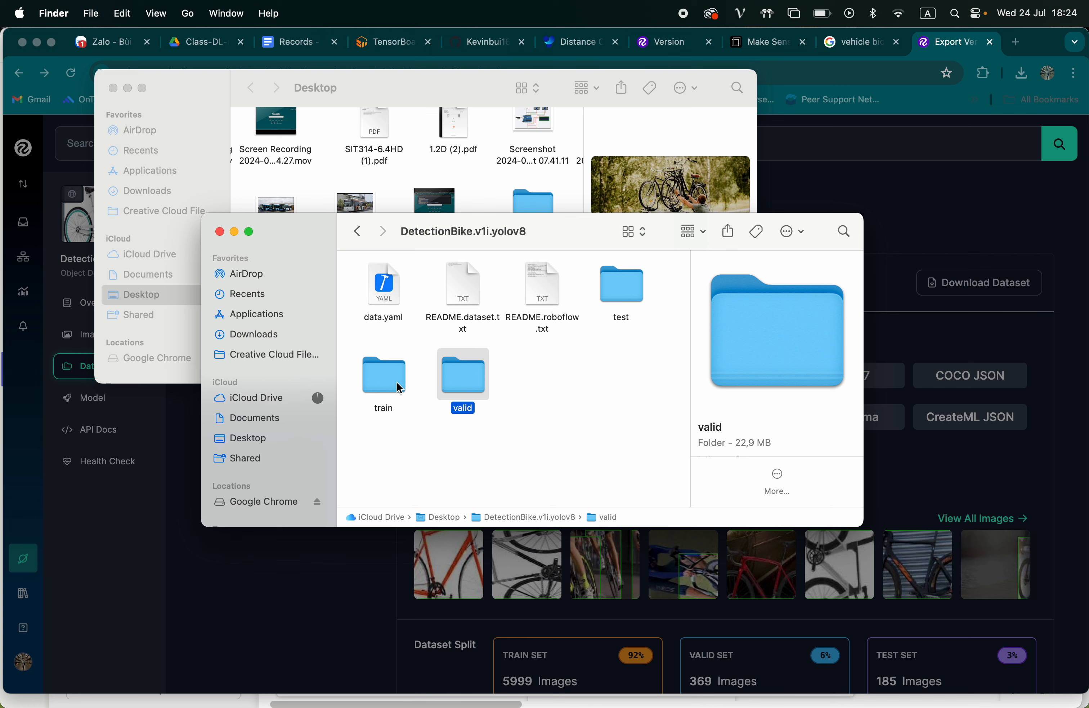
key(Left)
key(Right)
key(Left)
key(Right)
key(Left)
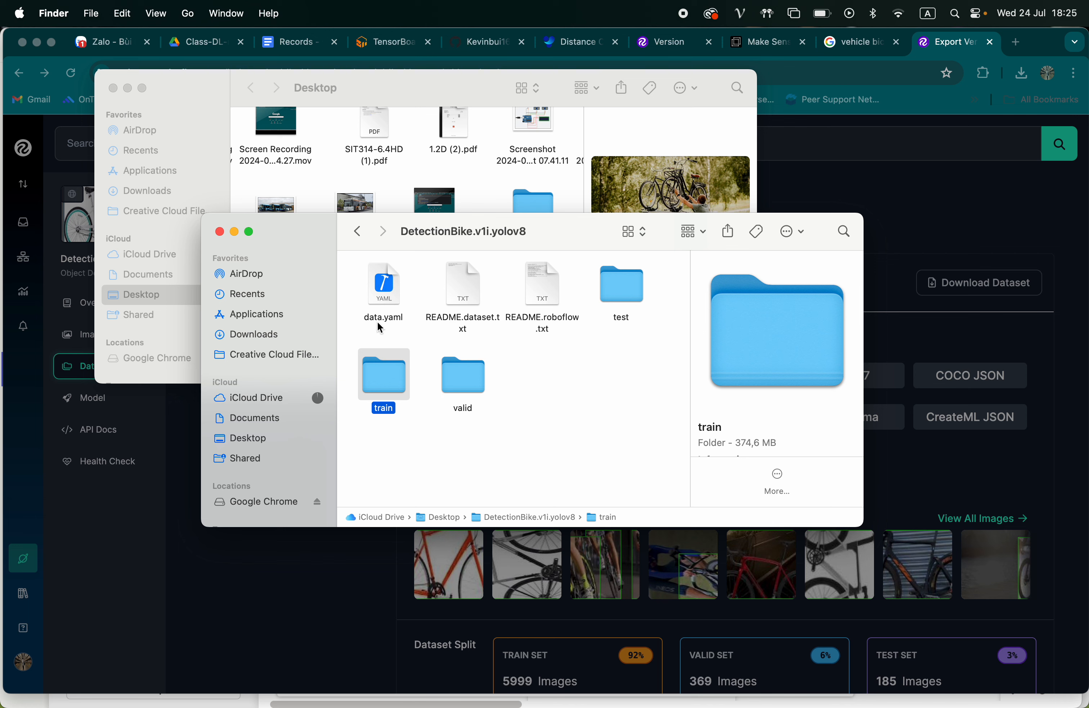
Open the train folder and inspect its images and labels subfolders
click(420, 389)
click(390, 381)
double_click(392, 381)
click(384, 285)
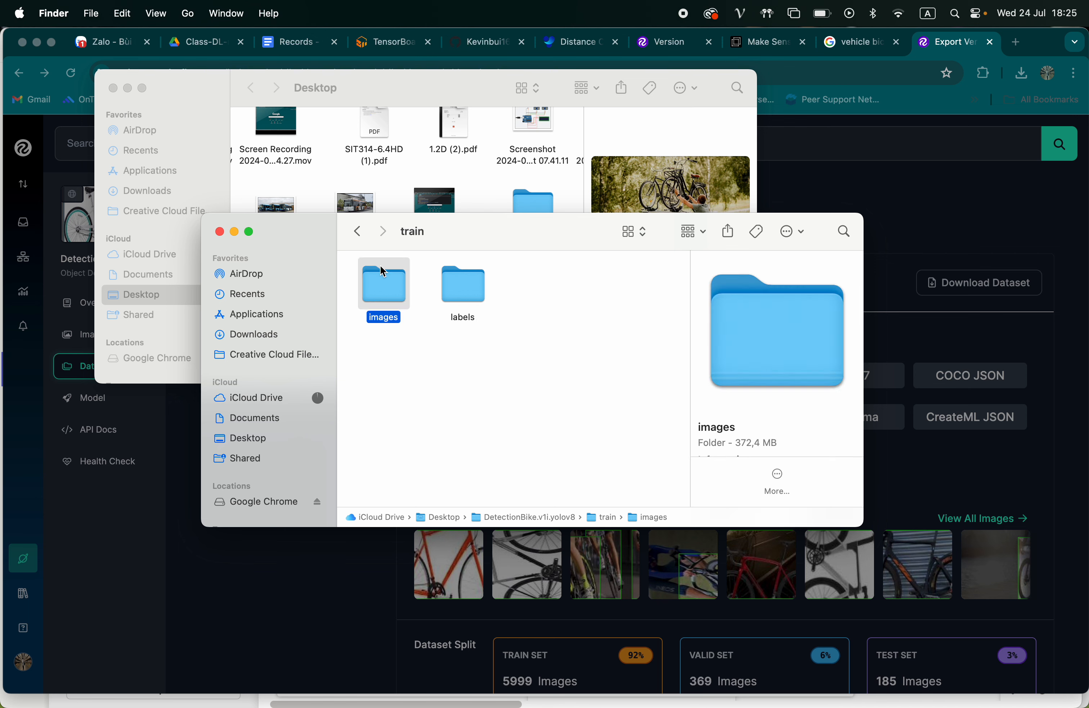
click(428, 267)
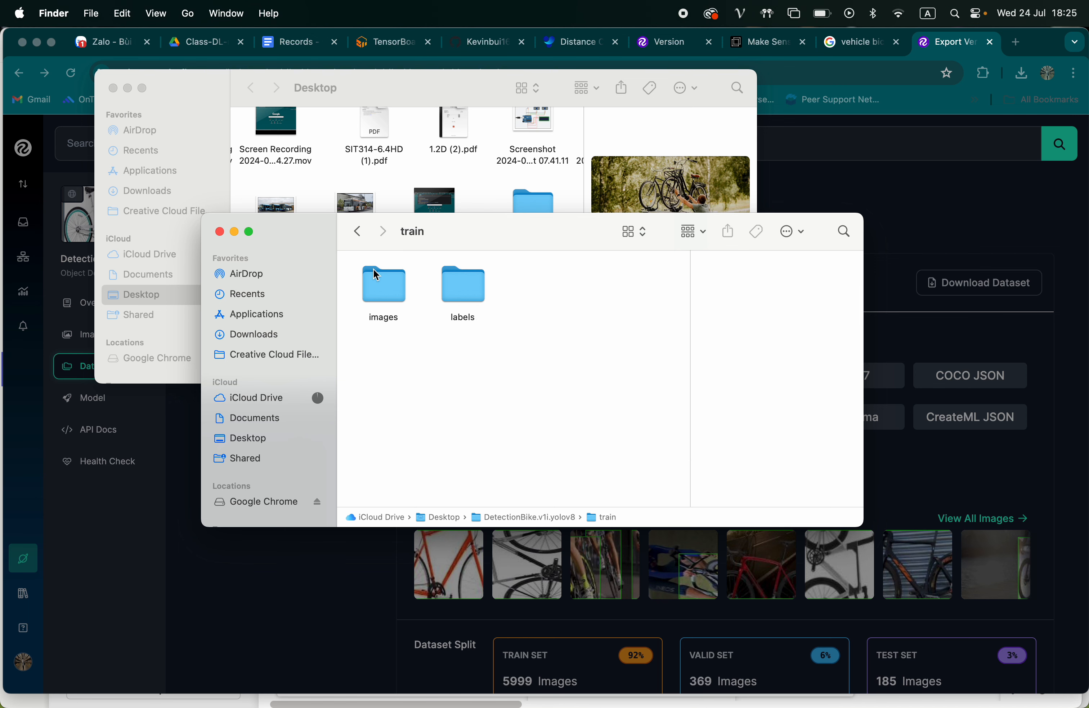
click(401, 285)
click(465, 285)
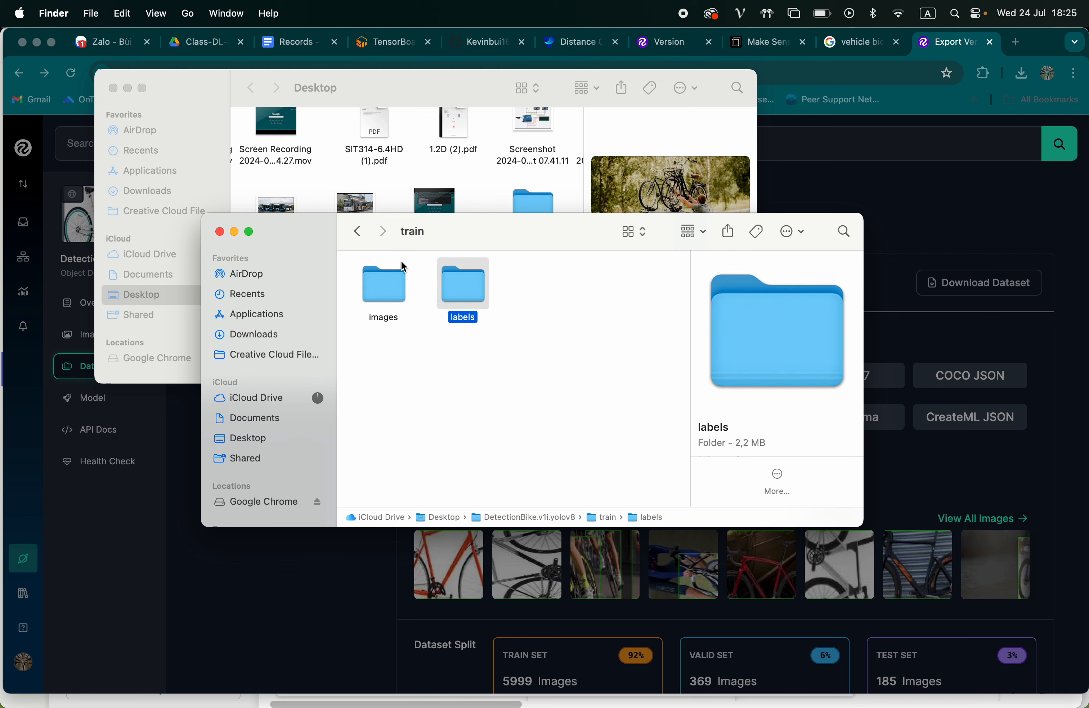
Open the labels subfolder of train and preview one of the YOLO annotation text files
click(391, 289)
click(458, 289)
double_click(452, 286)
click(468, 299)
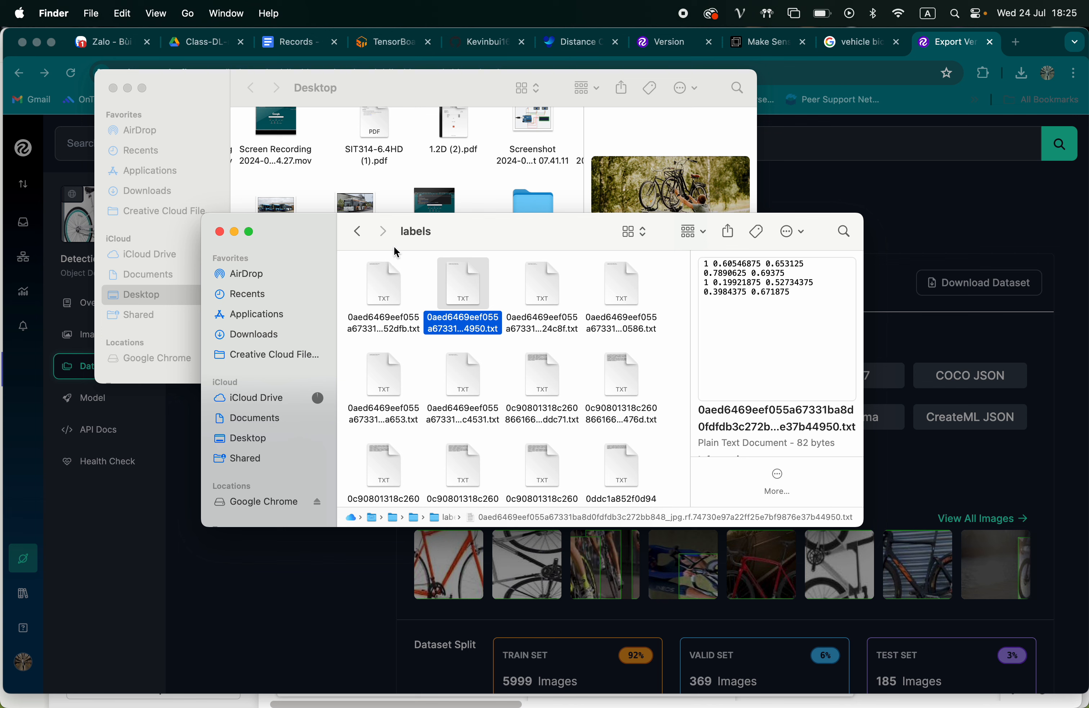
Open the train images folder, preview a bicycle photo, and select all the images to check how many there are
click(358, 232)
double_click(382, 281)
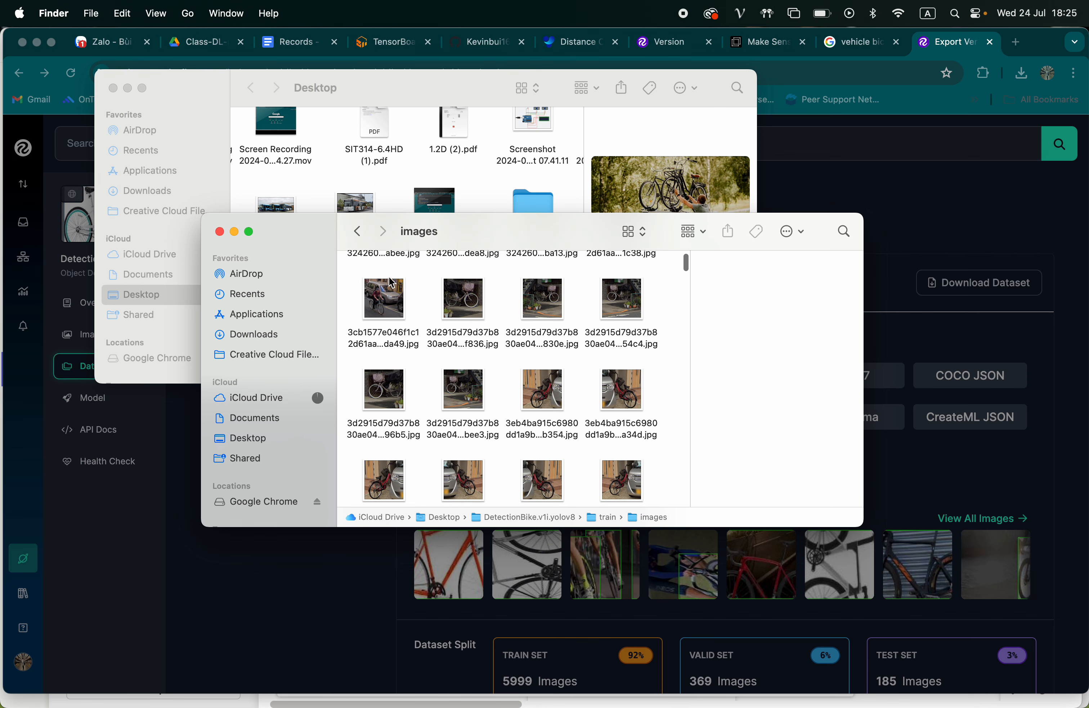
click(443, 312)
click(476, 403)
click(541, 390)
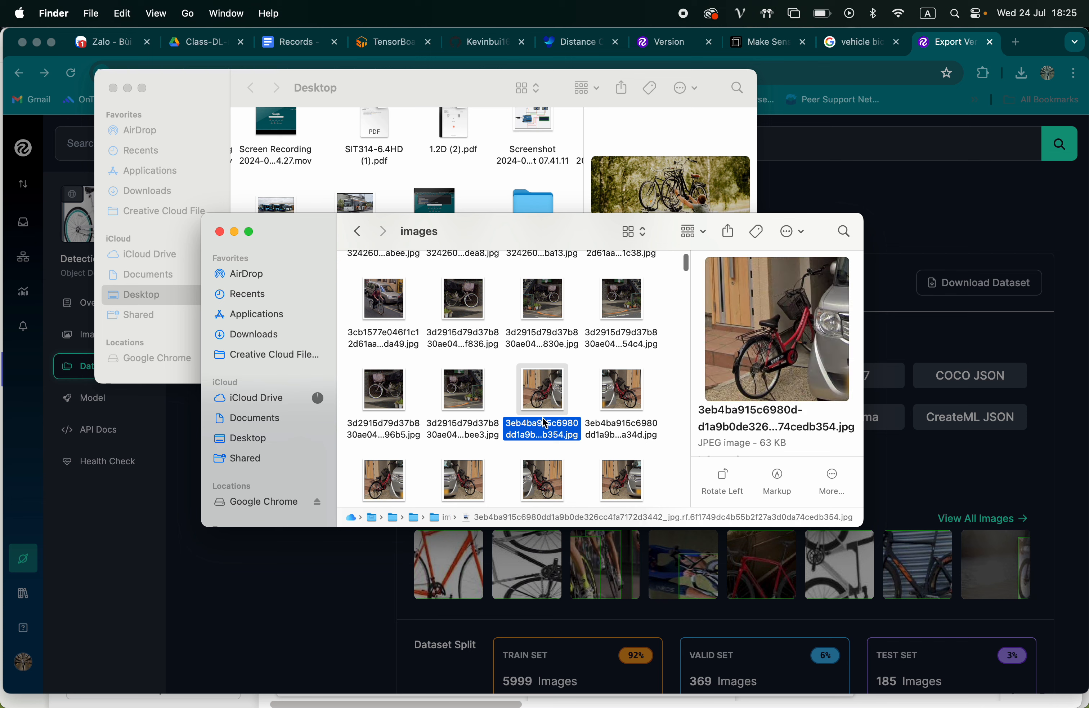
scroll(547, 421, down, 2)
click(580, 413)
key(super+a)
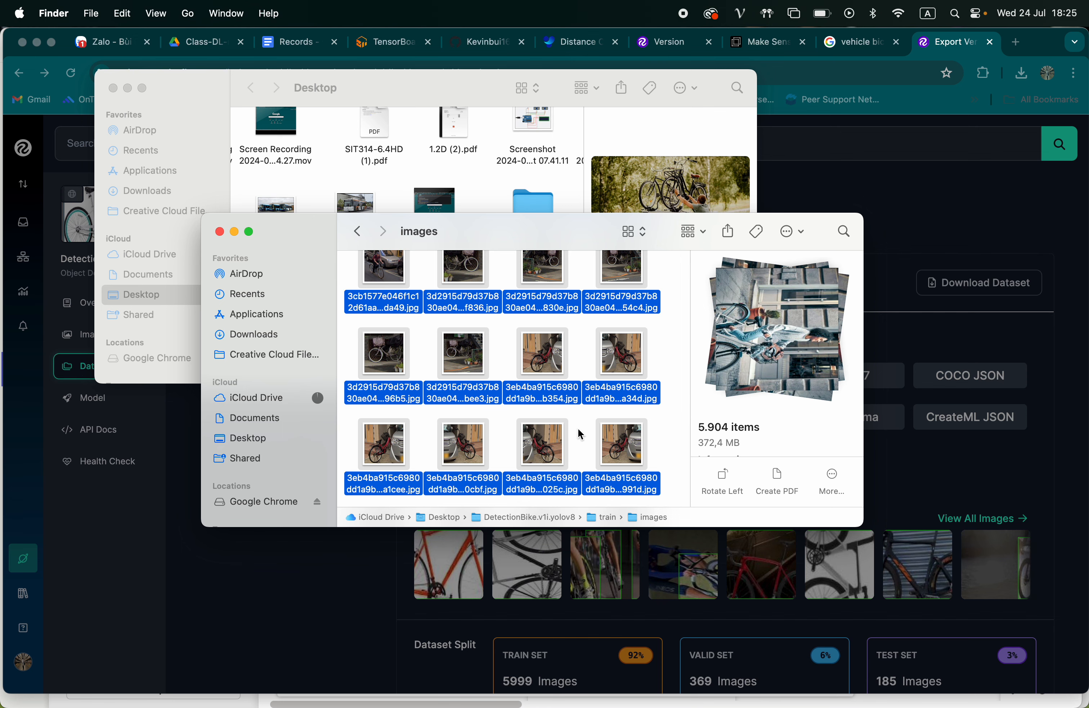
scroll(579, 432, down, 10)
click(577, 395)
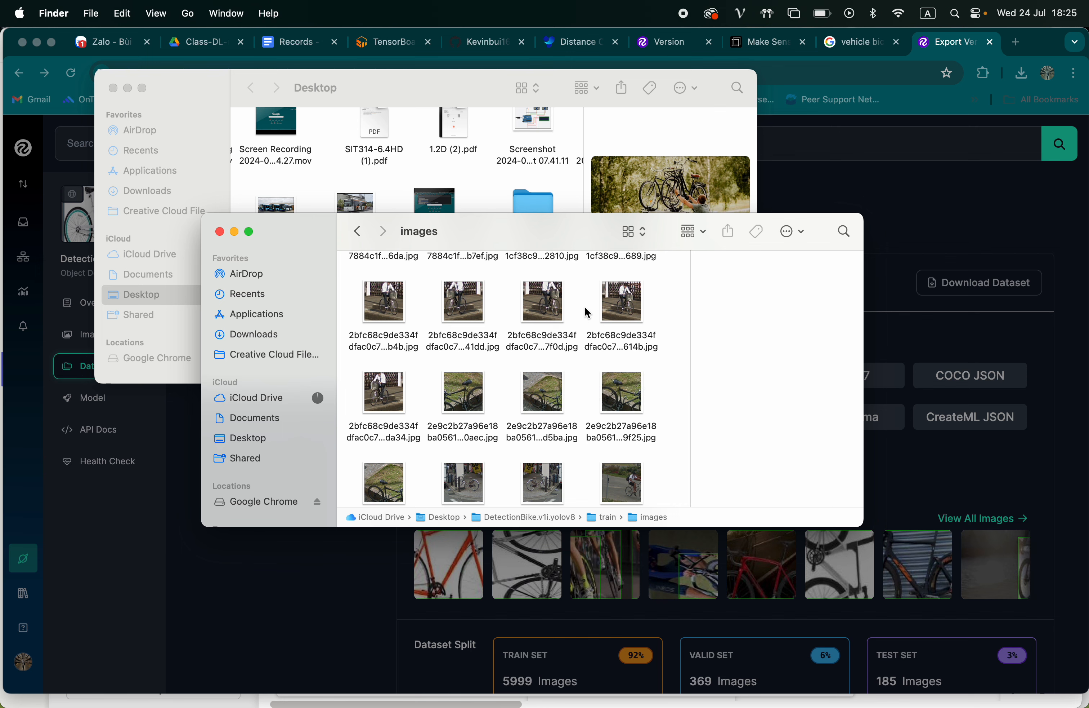
scroll(589, 312, down, 5)
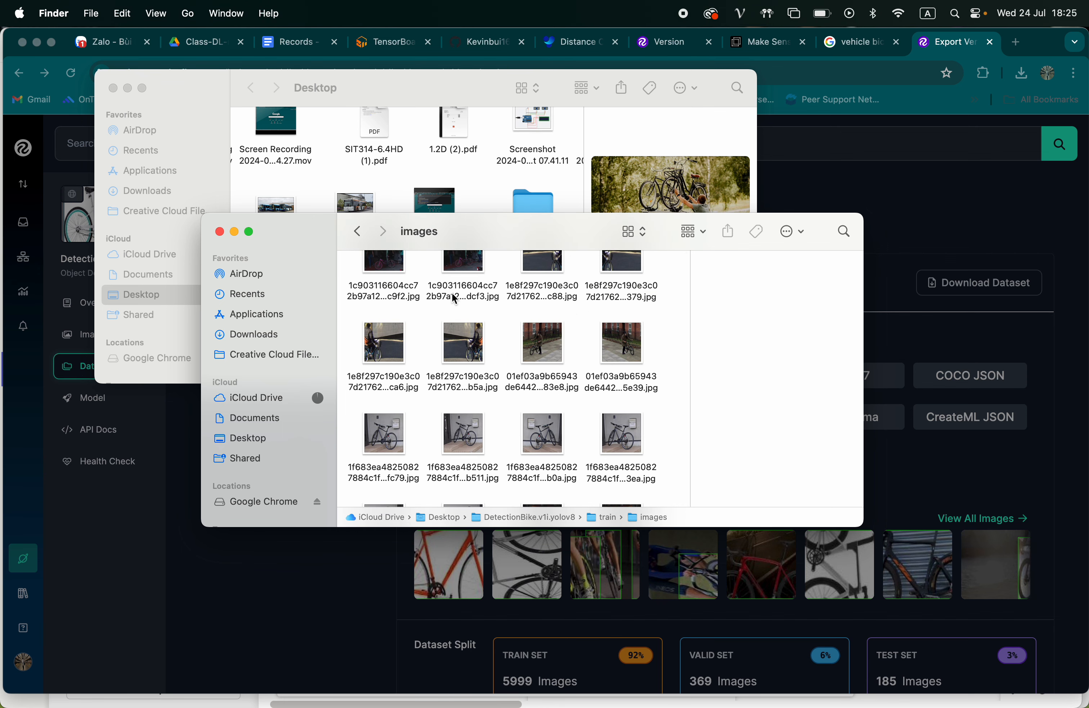
Go back to the dataset folder and look through the images in the valid folder
click(357, 231)
click(358, 231)
click(473, 380)
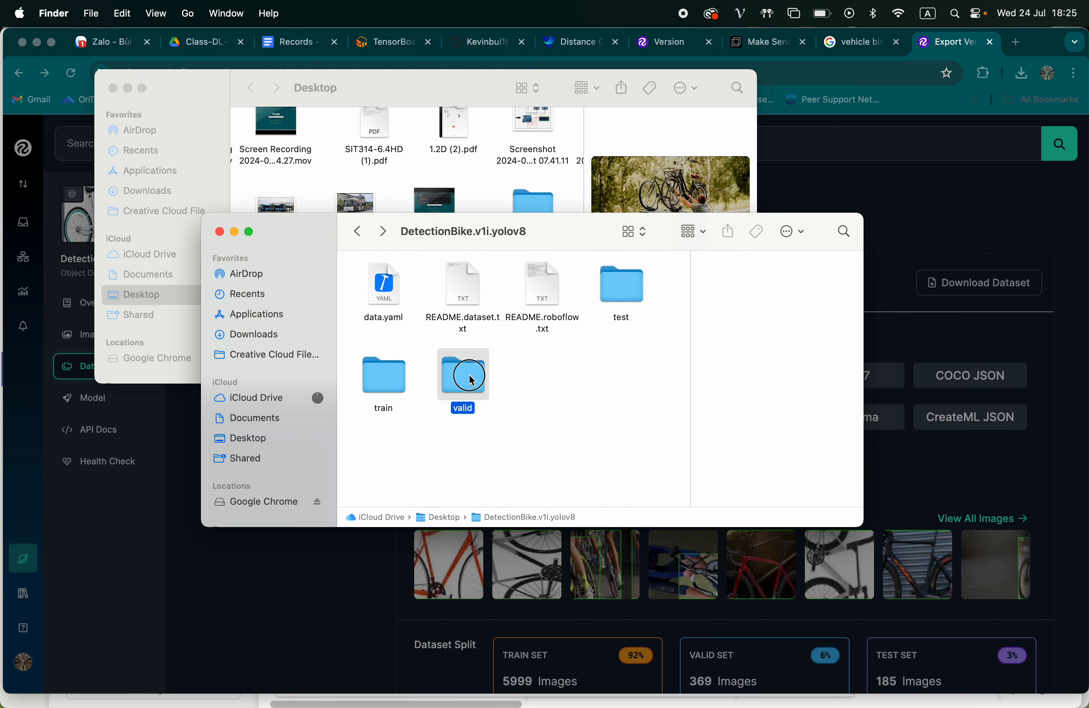
double_click(473, 379)
click(383, 291)
double_click(383, 290)
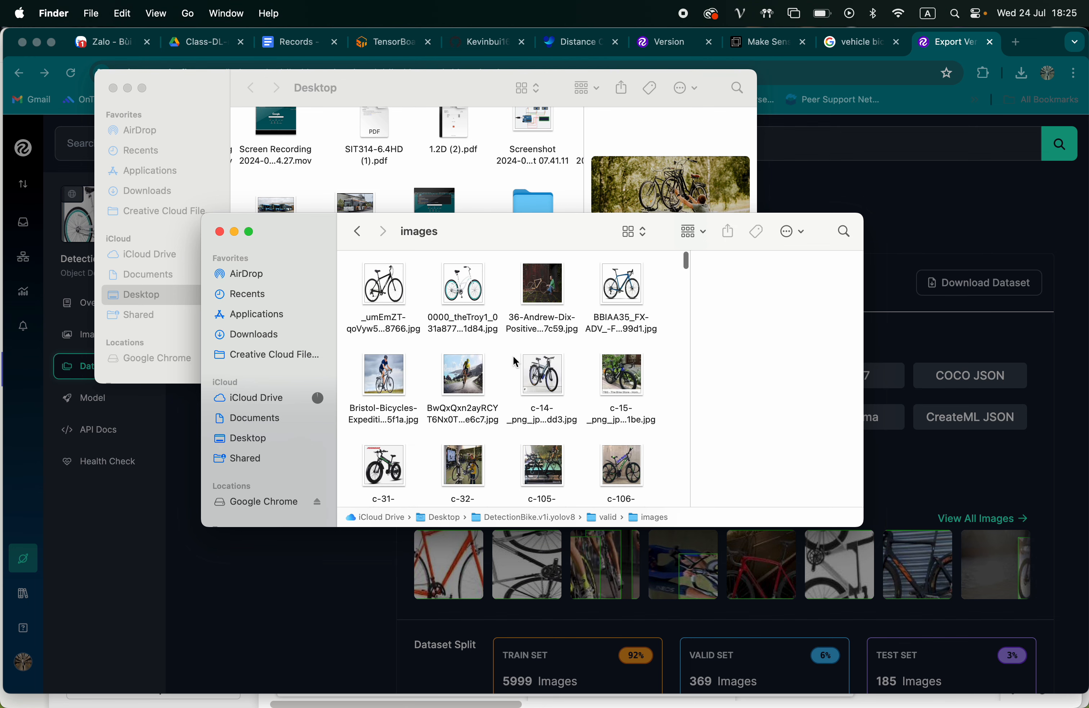
scroll(579, 377, down, 5)
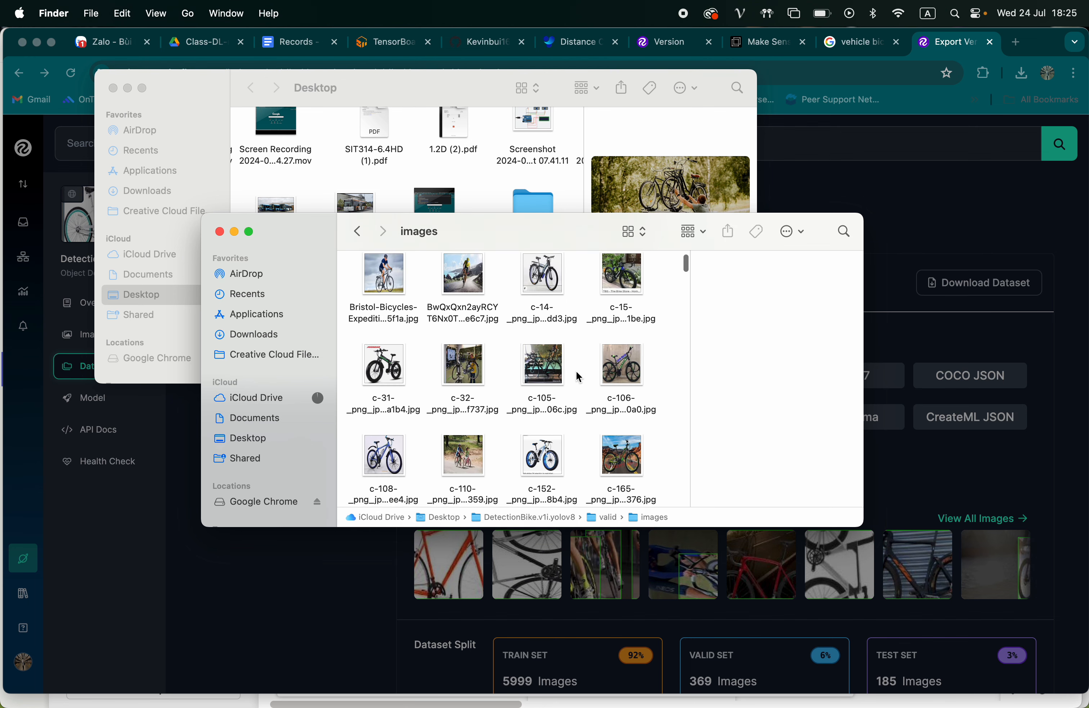
Leave the valid images folder and switch back to the Make Sense project in Chrome
click(357, 231)
click(866, 168)
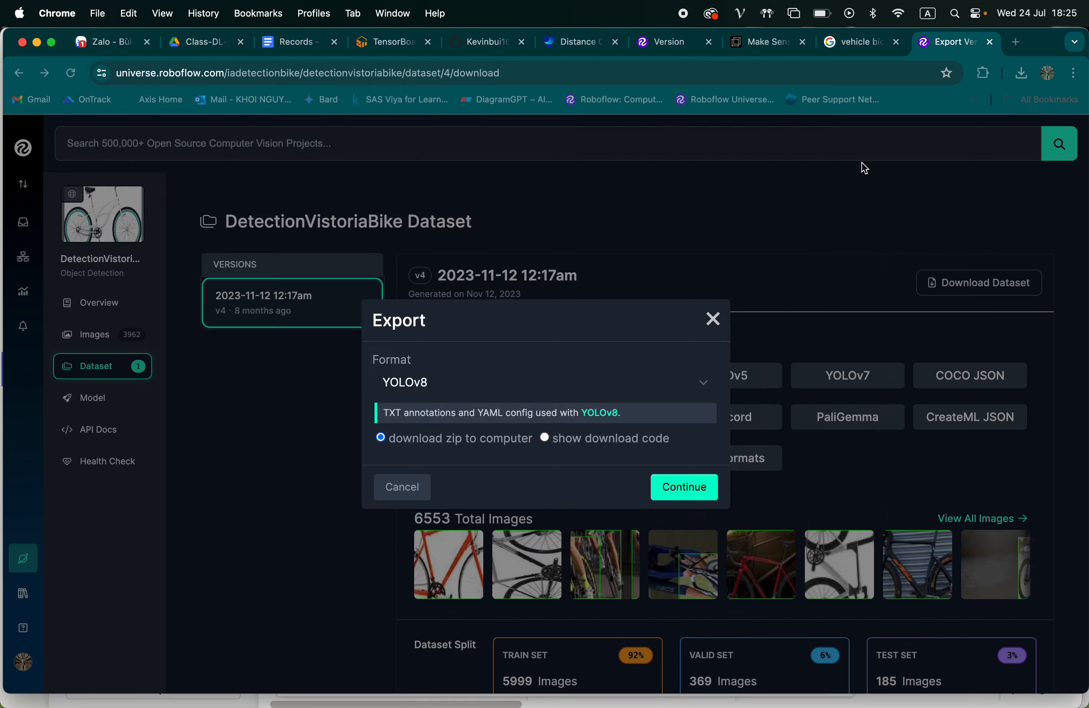
click(765, 46)
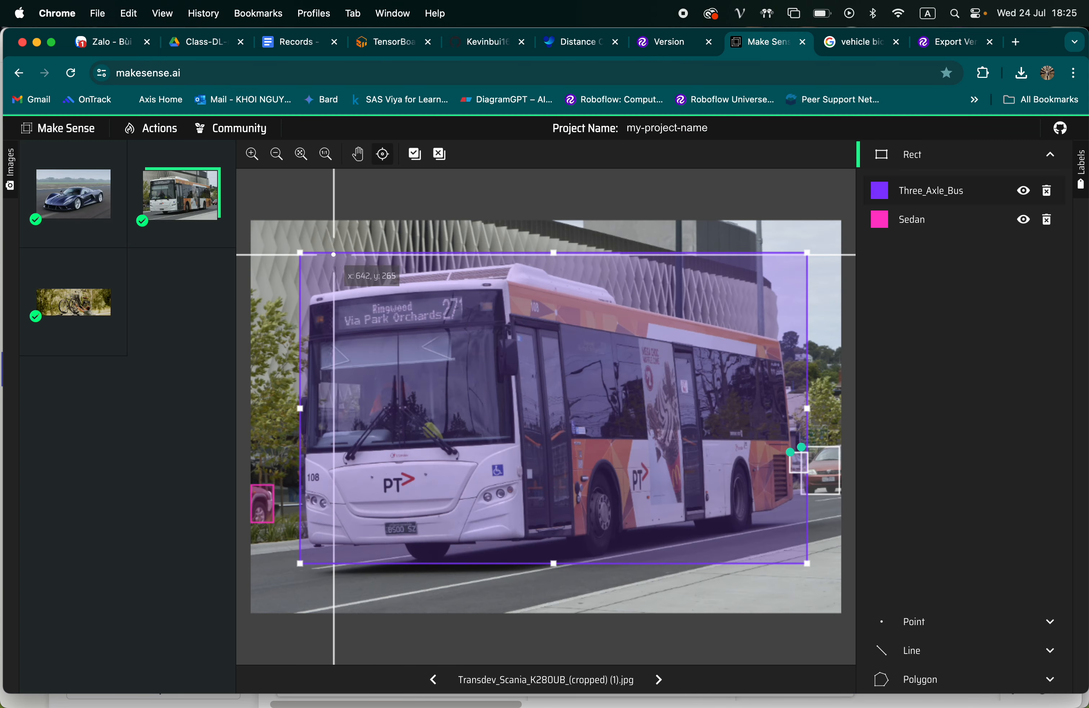
Return to Finder and review the dataset's train and valid folders, including the images and labels subfolders of train
key(super+Tab)
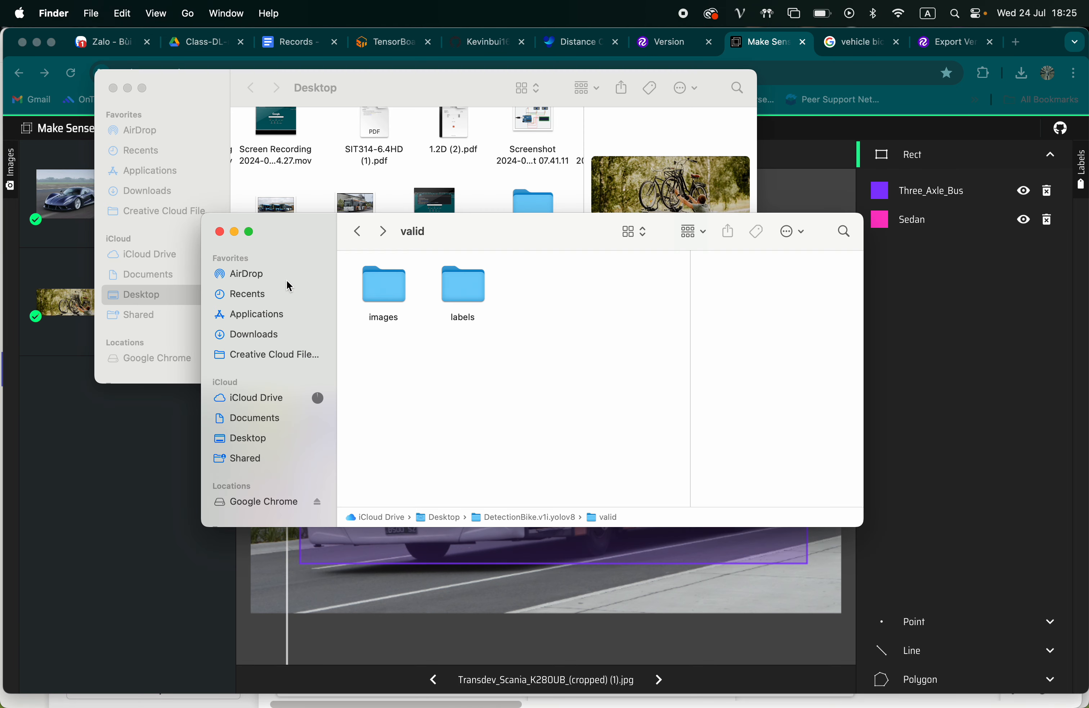
click(358, 231)
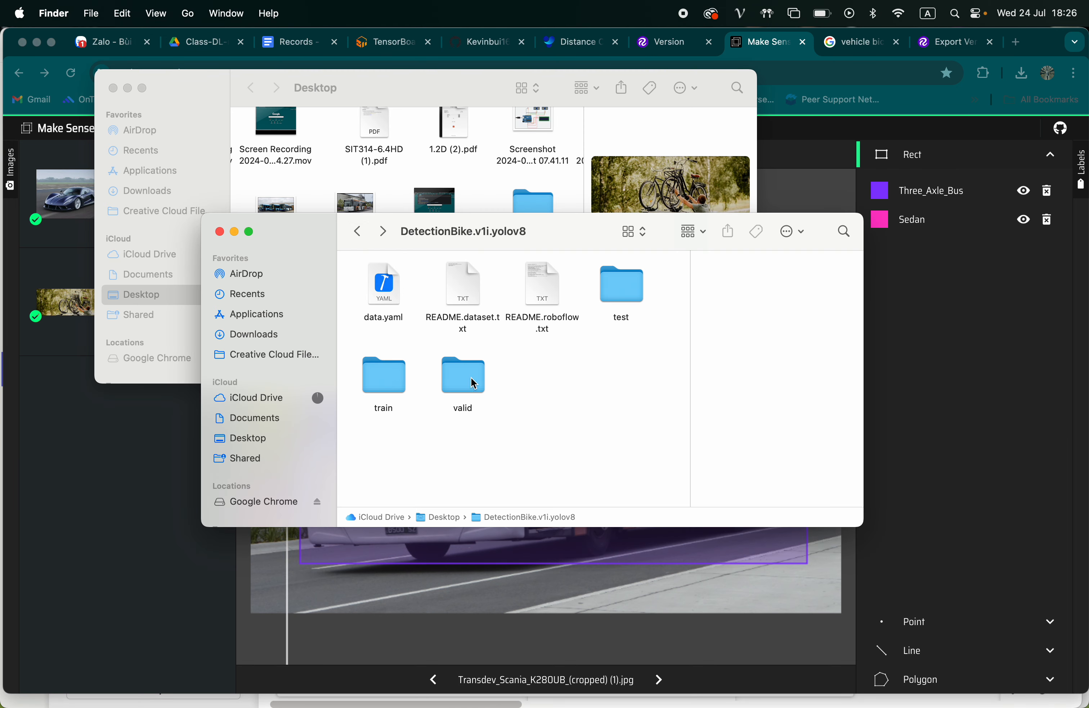
double_click(402, 379)
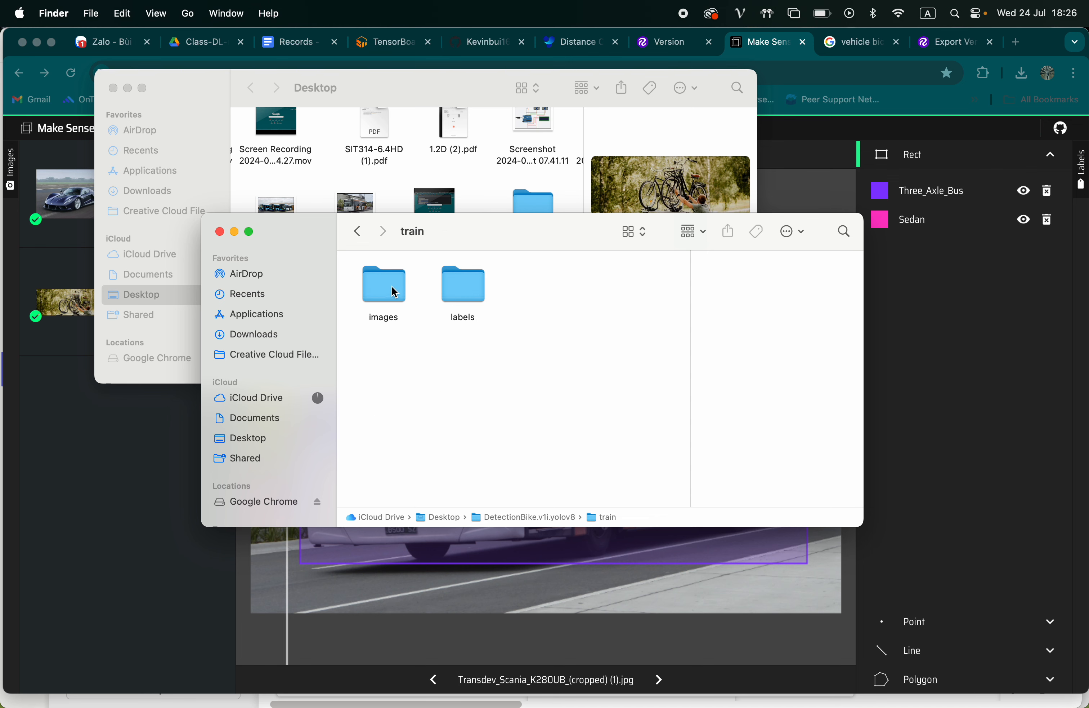
click(383, 294)
click(463, 289)
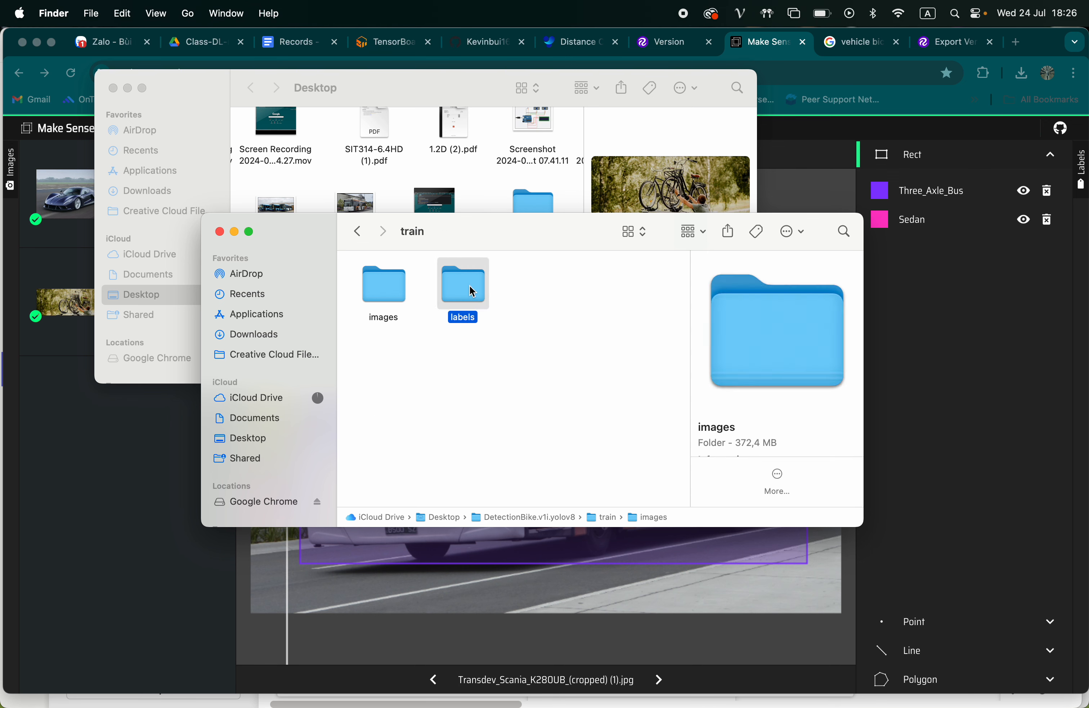
click(380, 286)
click(355, 232)
click(450, 370)
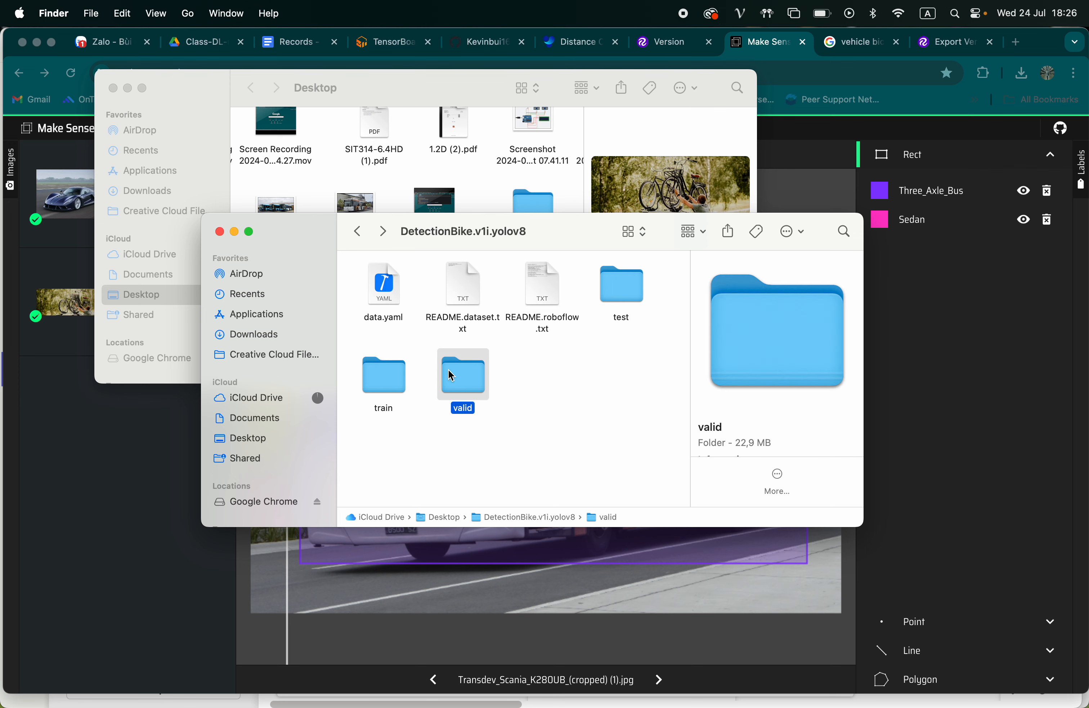
Close both Finder windows to uncover the Make Sense project
click(428, 359)
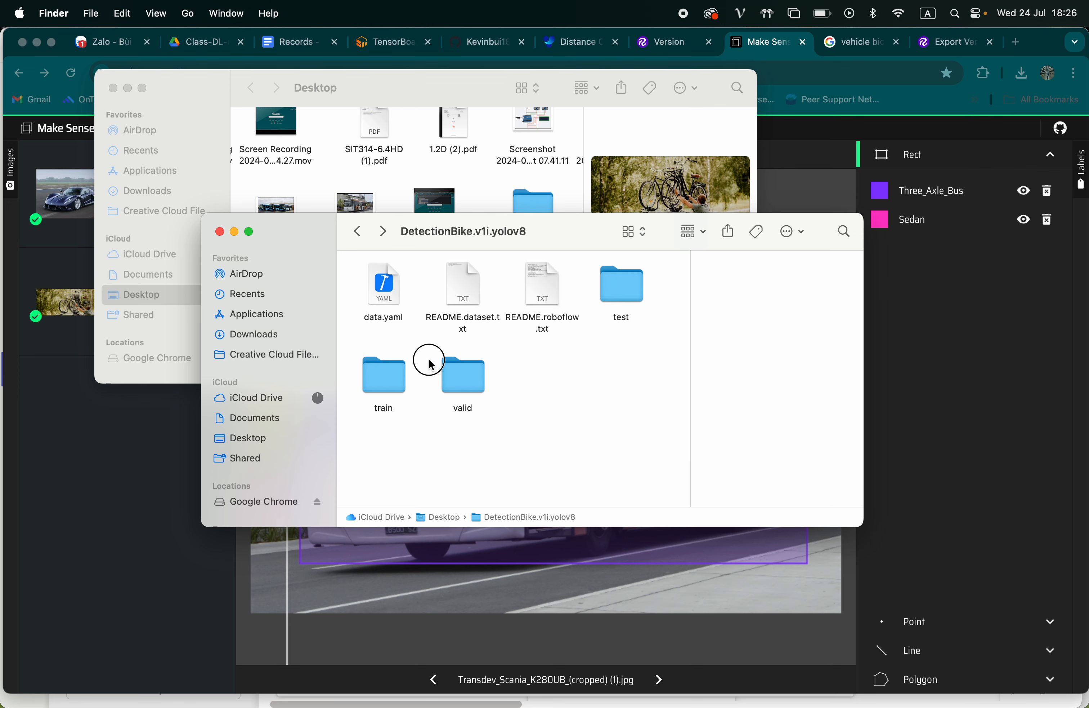
click(220, 232)
click(113, 88)
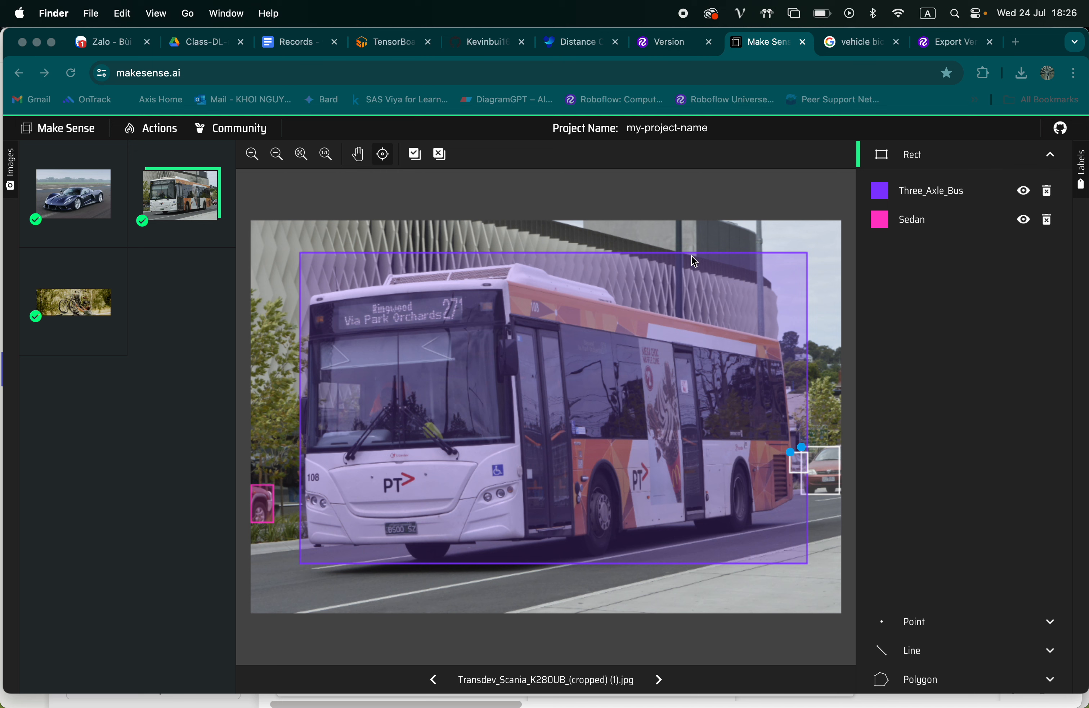